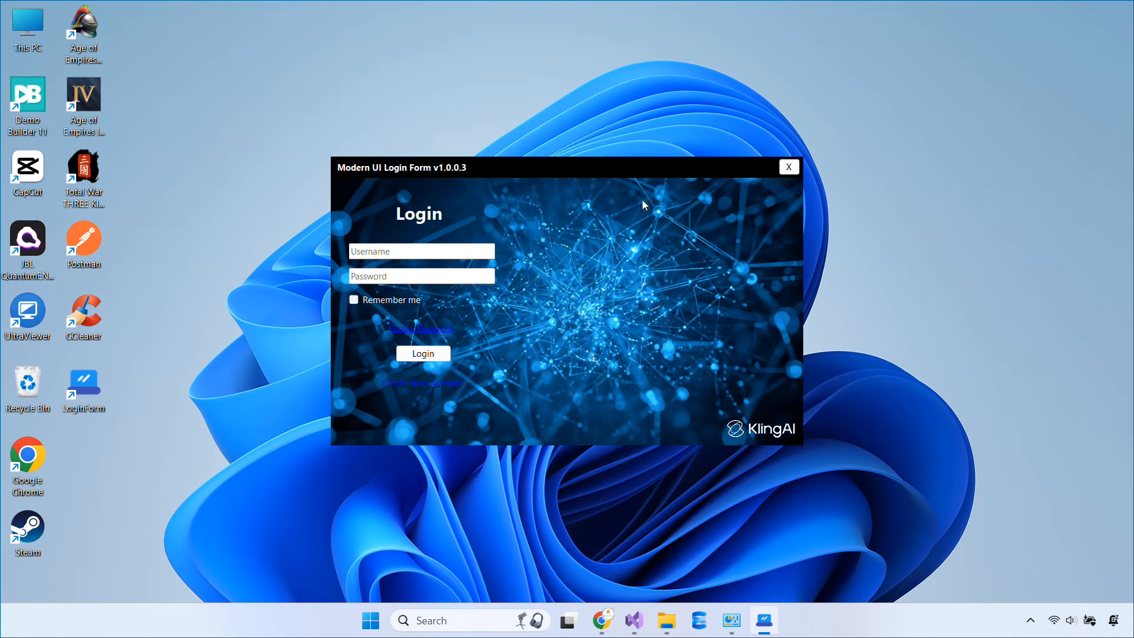
Close the running Modern UI Login Form v1.0.0.3 window to return to Visual Studio
{"action": "left_click", "coordinate": [788, 169]}
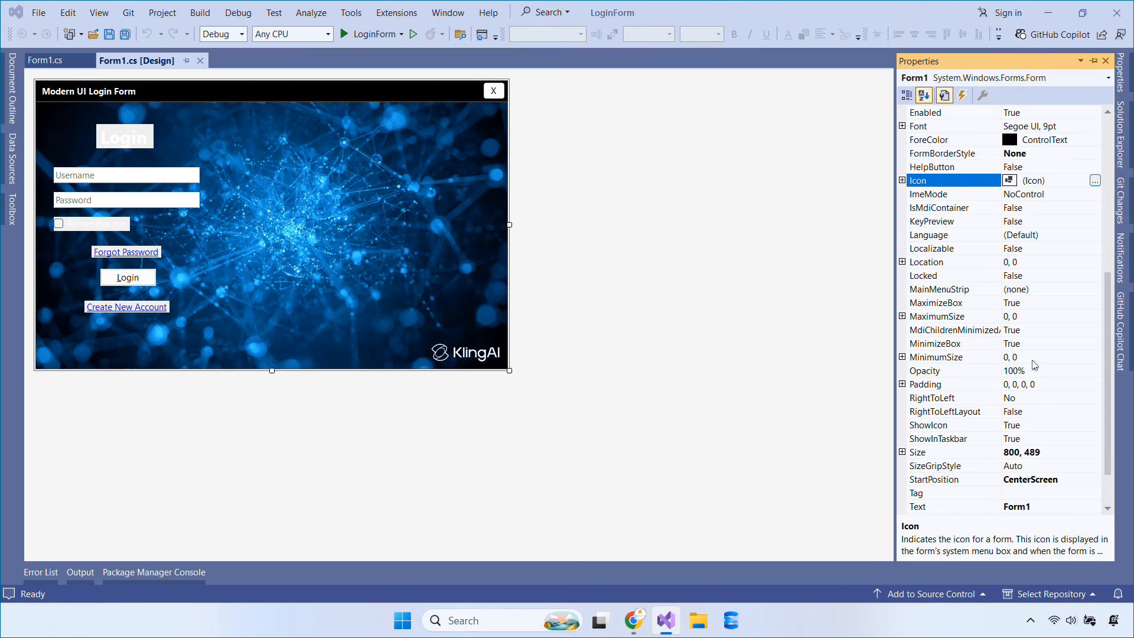
Set Form1's Icon property to appdemo.ico from Downloads after checking its 48×48 details
{"action": "left_click", "coordinate": [1095, 180]}
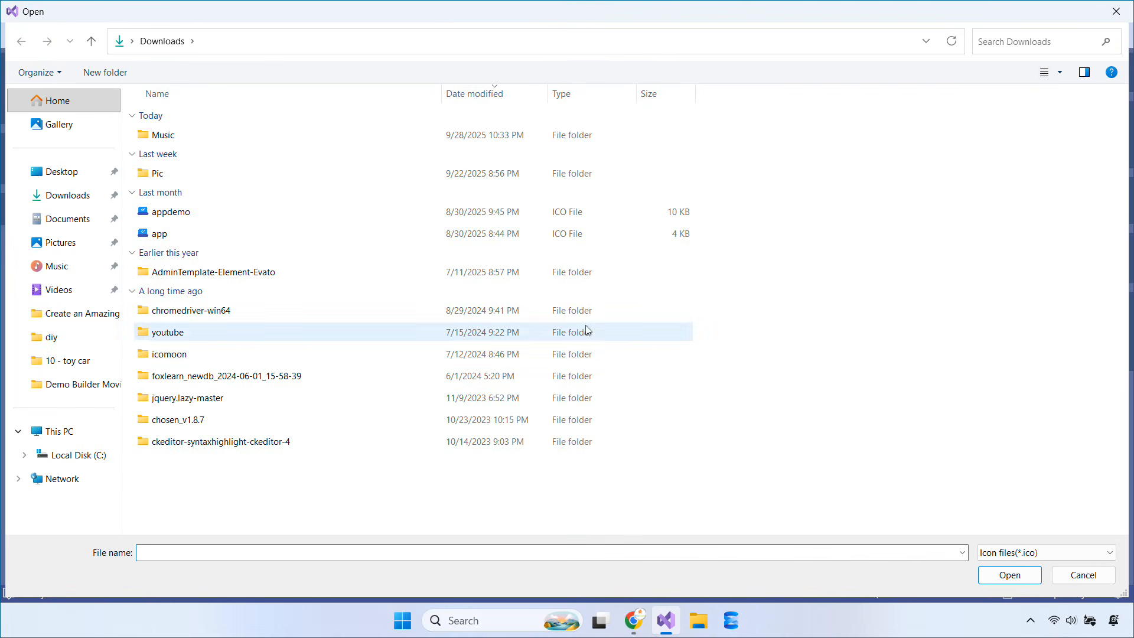
{"action": "left_click", "coordinate": [489, 219]}
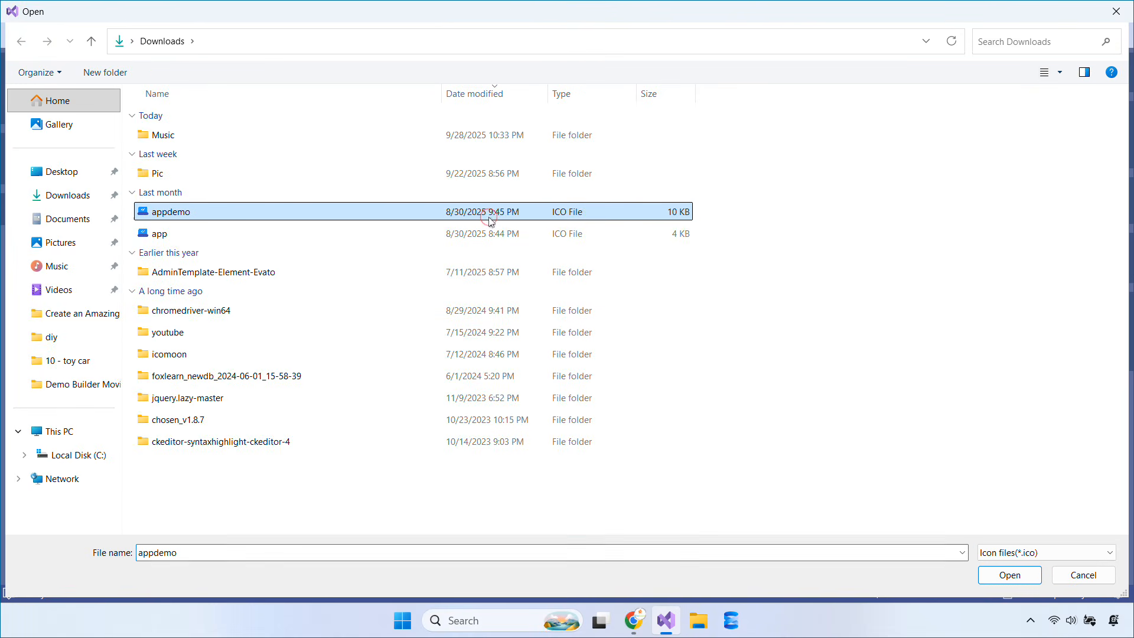
{"action": "right_click", "coordinate": [247, 217]}
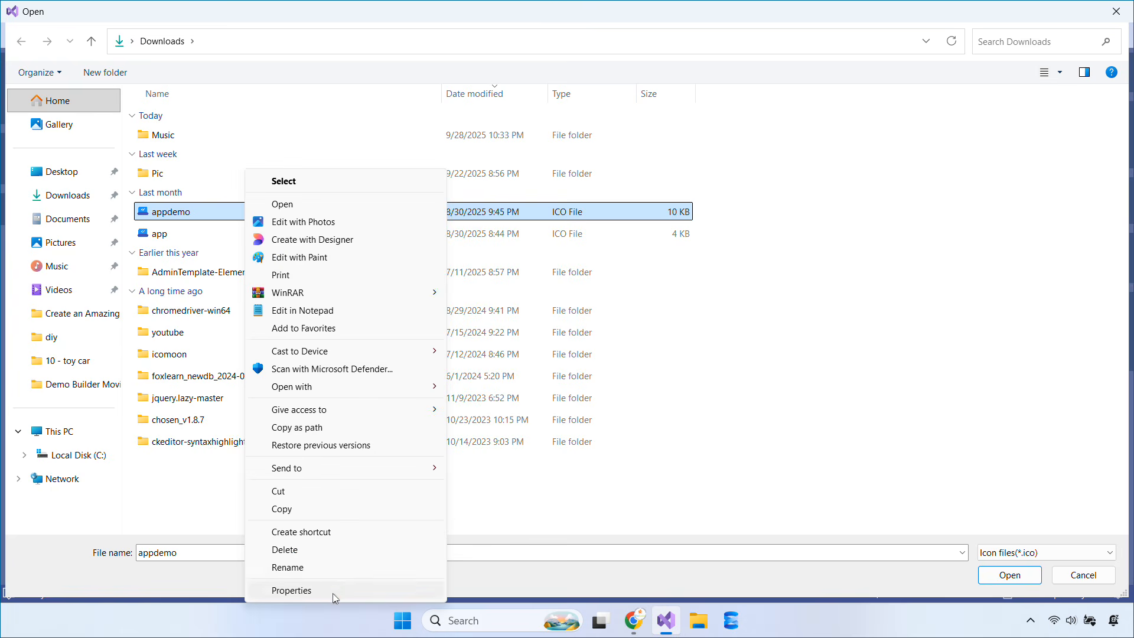
{"action": "left_click", "coordinate": [331, 591]}
{"action": "left_click", "coordinate": [421, 251]}
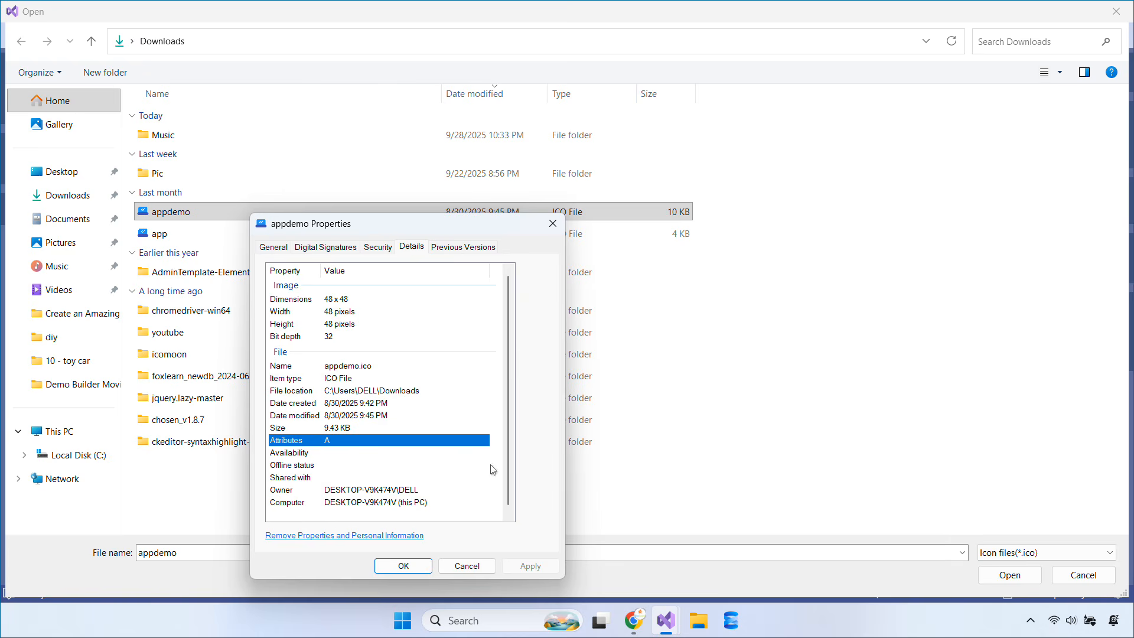
{"action": "left_click", "coordinate": [472, 568]}
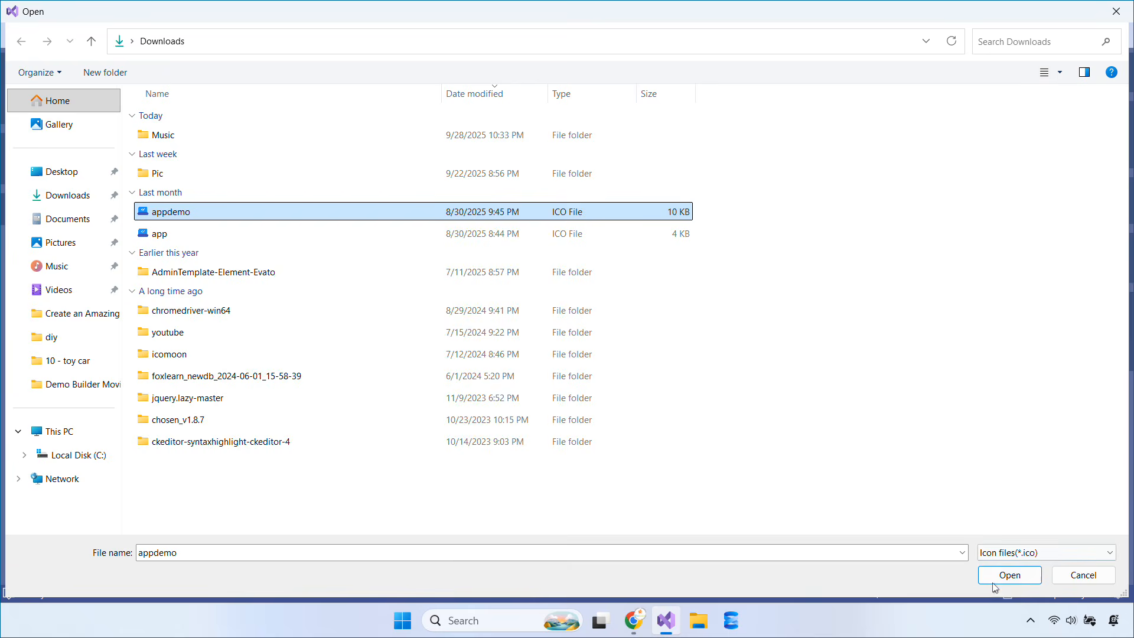
{"action": "left_click", "coordinate": [1010, 575]}
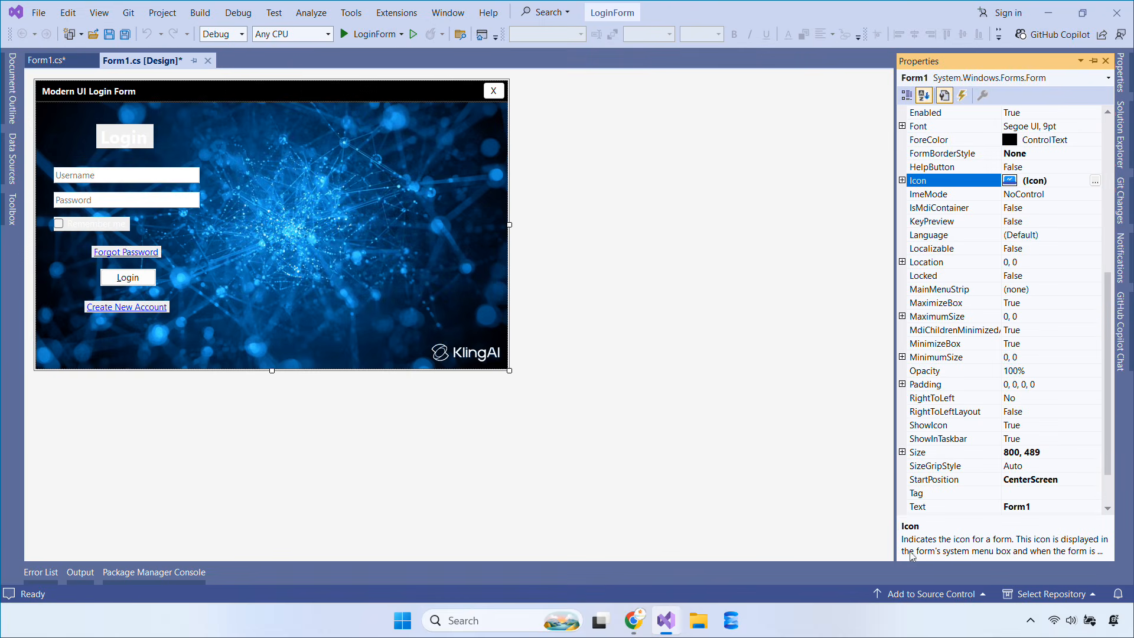
{"action": "left_click", "coordinate": [1120, 135]}
Set appdemo.ico as the LoginForm project's Win32 application icon in project properties
{"action": "right_click", "coordinate": [958, 129]}
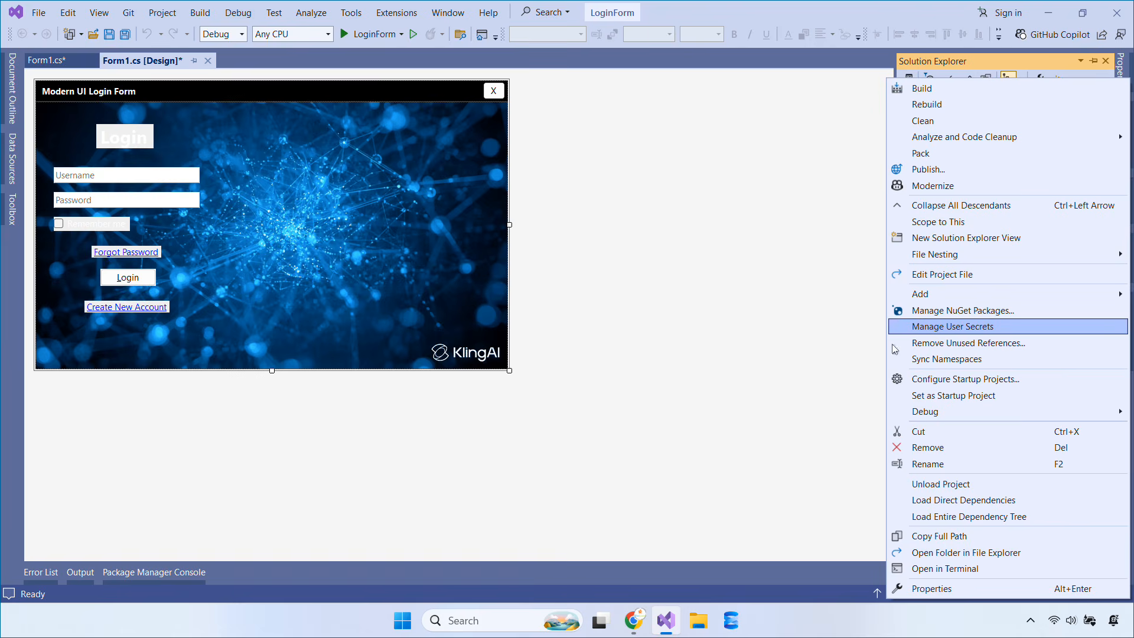
{"action": "left_click", "coordinate": [922, 592]}
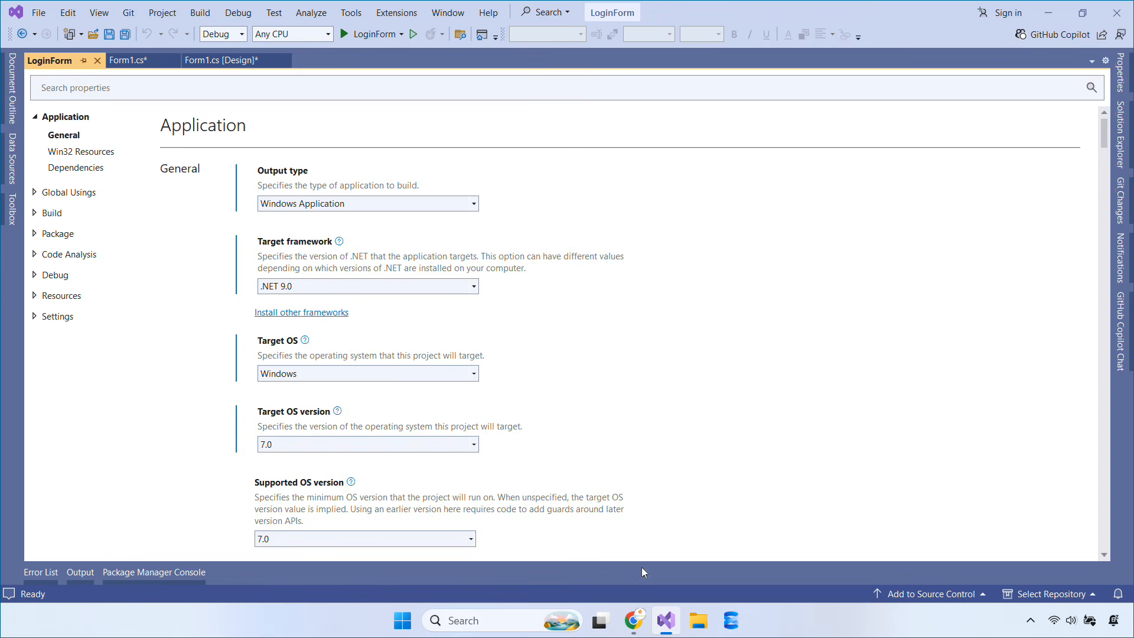
{"action": "scroll", "coordinate": [781, 322], "scroll_direction": "down", "scroll_amount": 5}
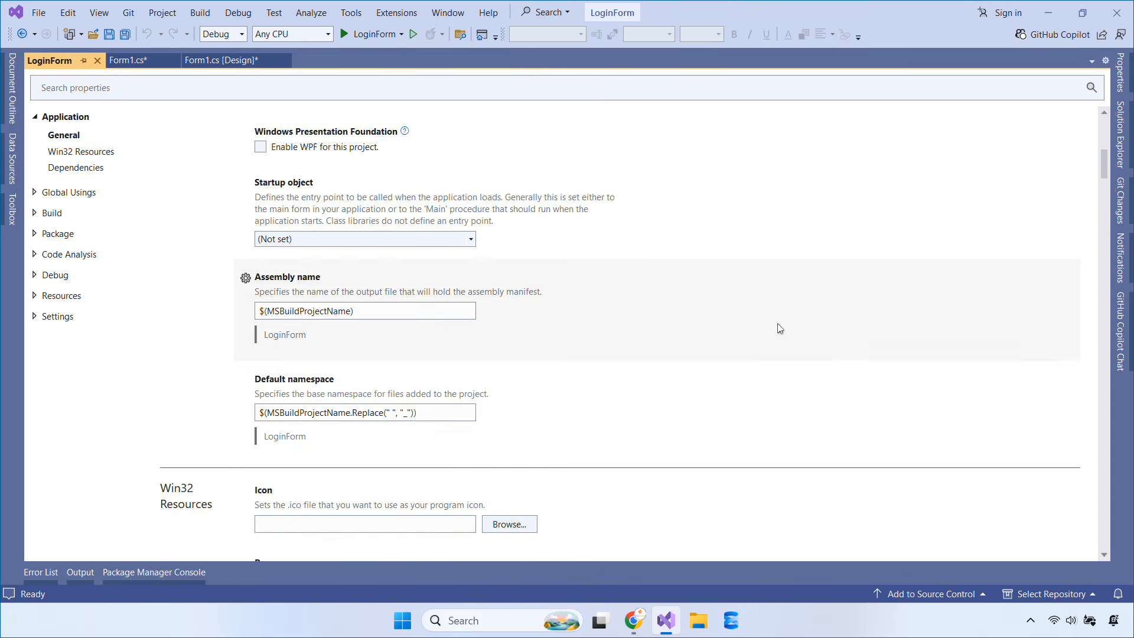
{"action": "scroll", "coordinate": [768, 343], "scroll_direction": "down", "scroll_amount": 1}
{"action": "left_click", "coordinate": [507, 454]}
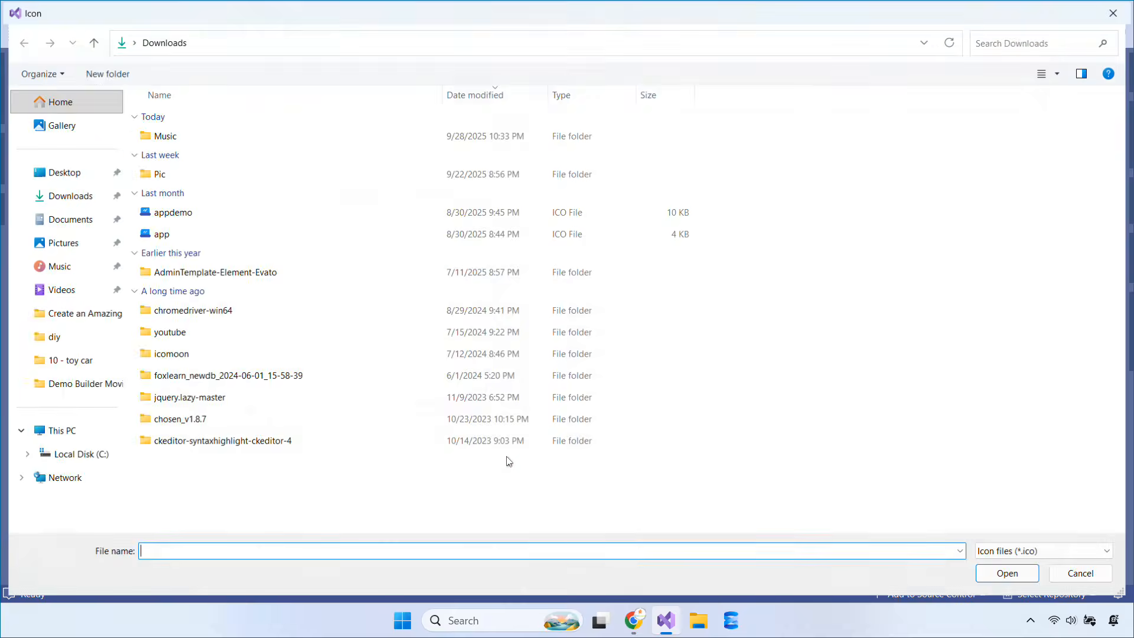
{"action": "left_click", "coordinate": [319, 217]}
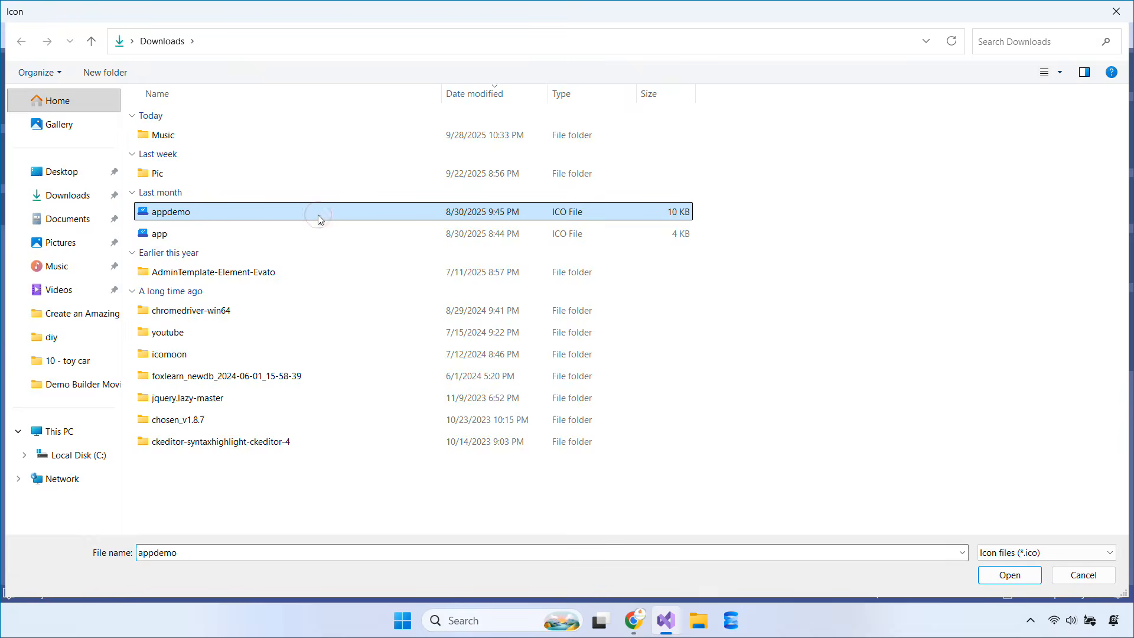
{"action": "double_click", "coordinate": [320, 219]}
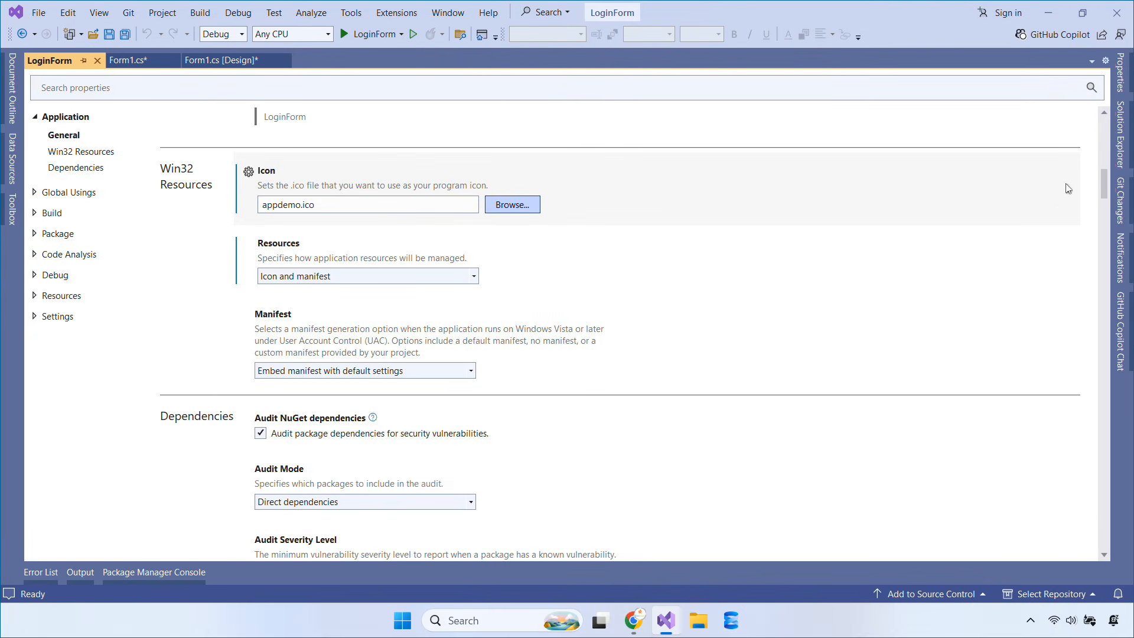
Rebuild the LoginForm project
{"action": "left_click", "coordinate": [1120, 135]}
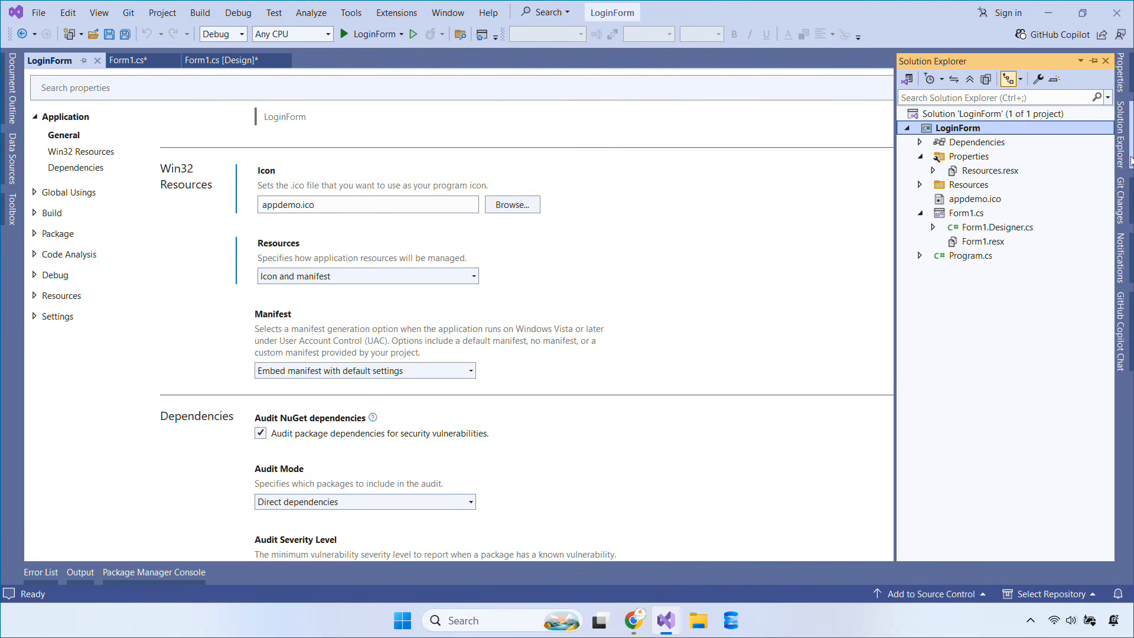
{"action": "right_click", "coordinate": [961, 131]}
{"action": "left_click", "coordinate": [967, 104]}
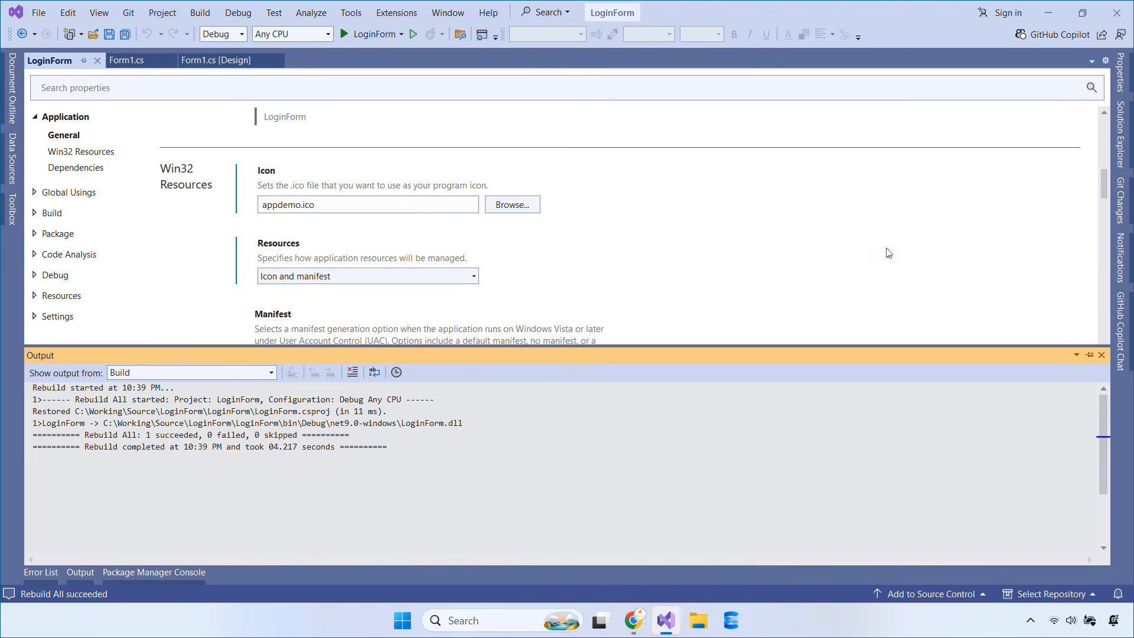
Open the LoginForm project folder in File Explorer
{"action": "left_click", "coordinate": [1120, 135]}
{"action": "right_click", "coordinate": [955, 132]}
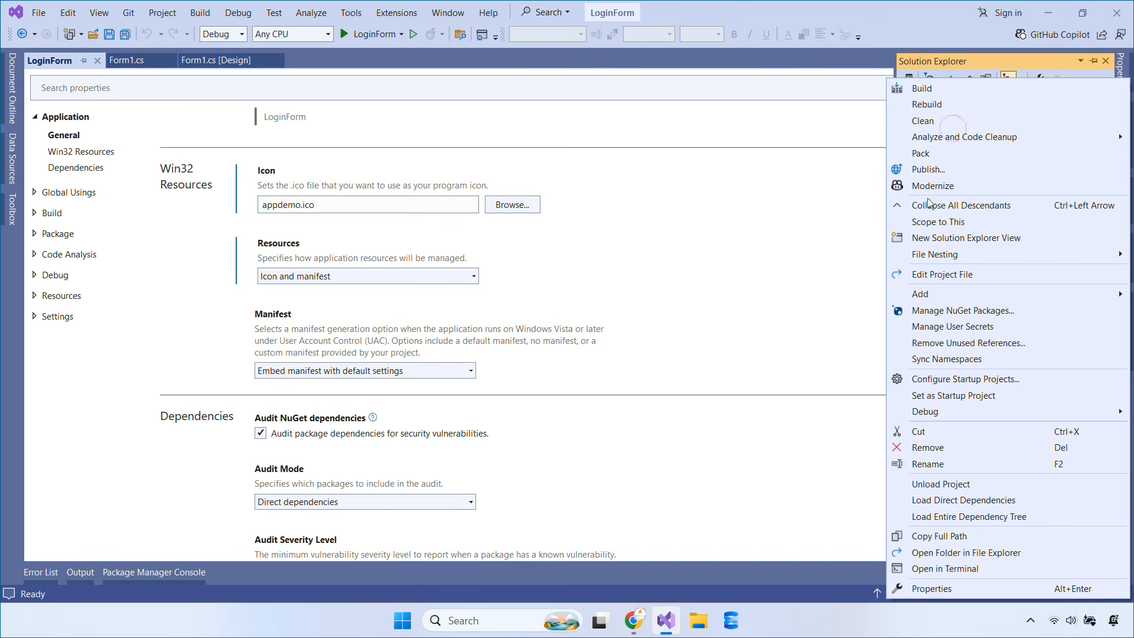
{"action": "left_click", "coordinate": [959, 558]}
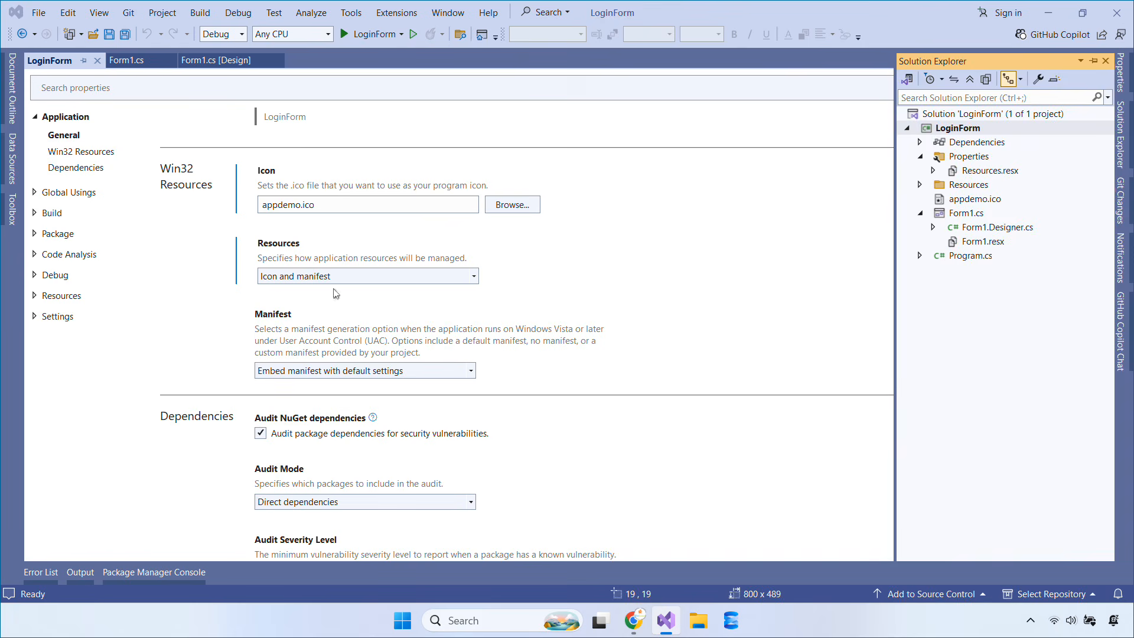
Run LoginForm from bin\Debug\net9.0-windows, close it, and return to Visual Studio
{"action": "double_click", "coordinate": [318, 131]}
{"action": "double_click", "coordinate": [319, 131]}
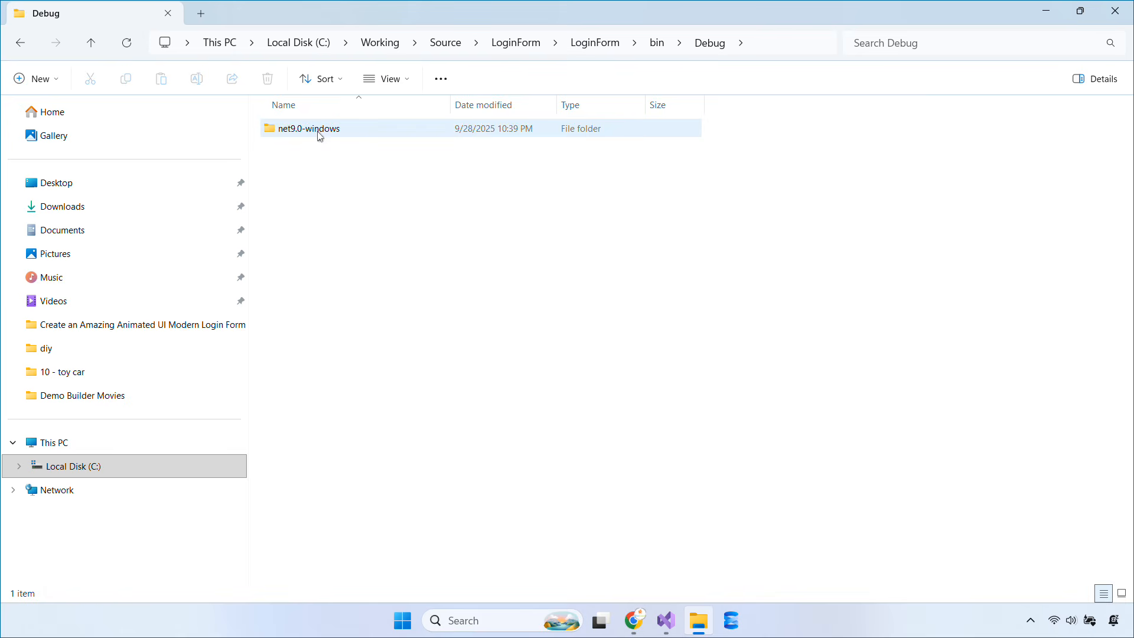
{"action": "double_click", "coordinate": [428, 131]}
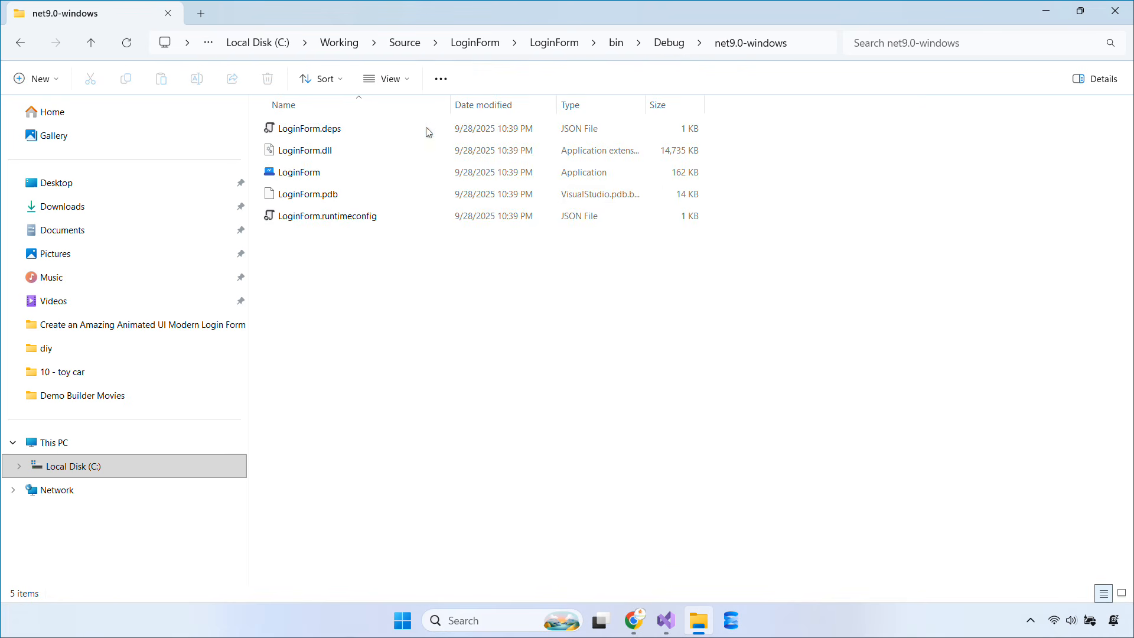
{"action": "double_click", "coordinate": [625, 176]}
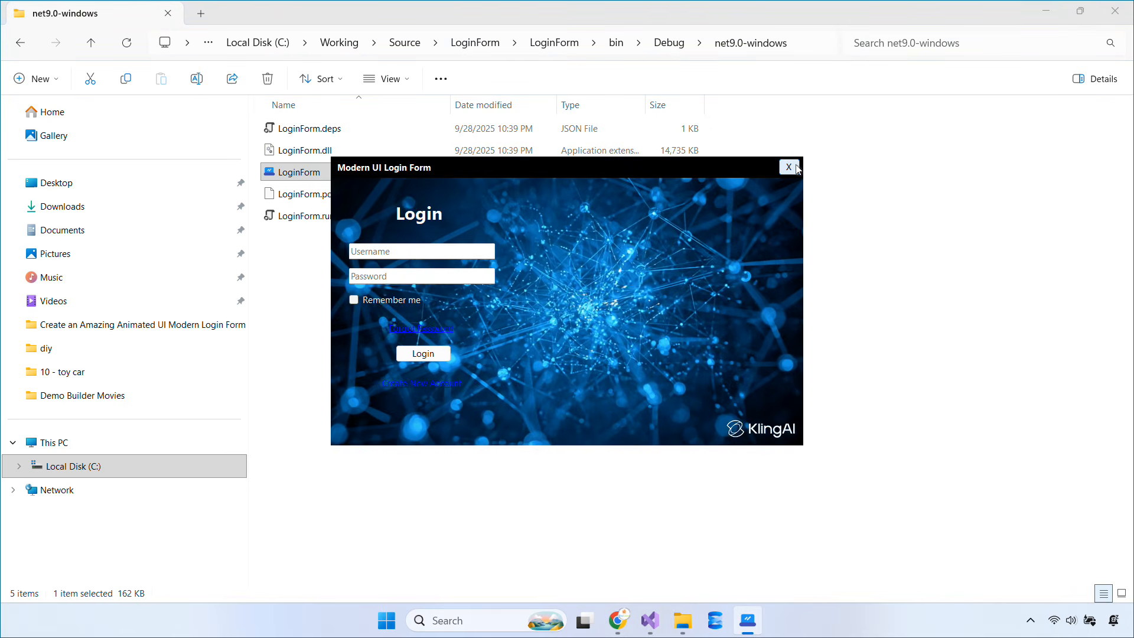
{"action": "left_click", "coordinate": [789, 167]}
{"action": "left_click", "coordinate": [673, 631]}
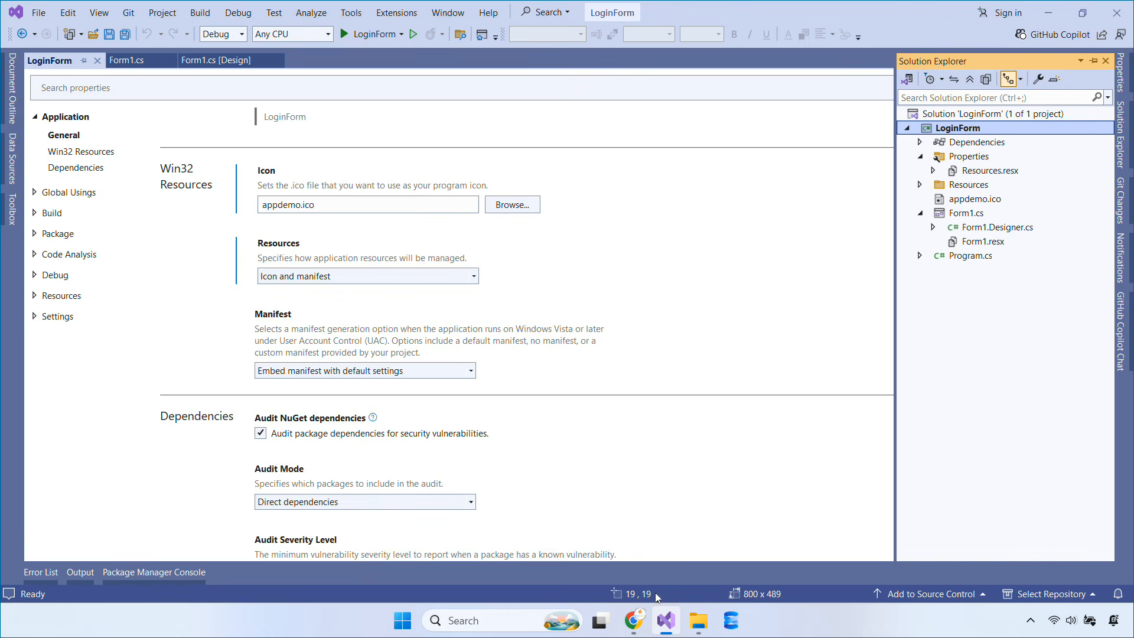
Start publishing LoginForm with ClickOnce as the target and launch Visual Studio Installer
{"action": "right_click", "coordinate": [973, 131]}
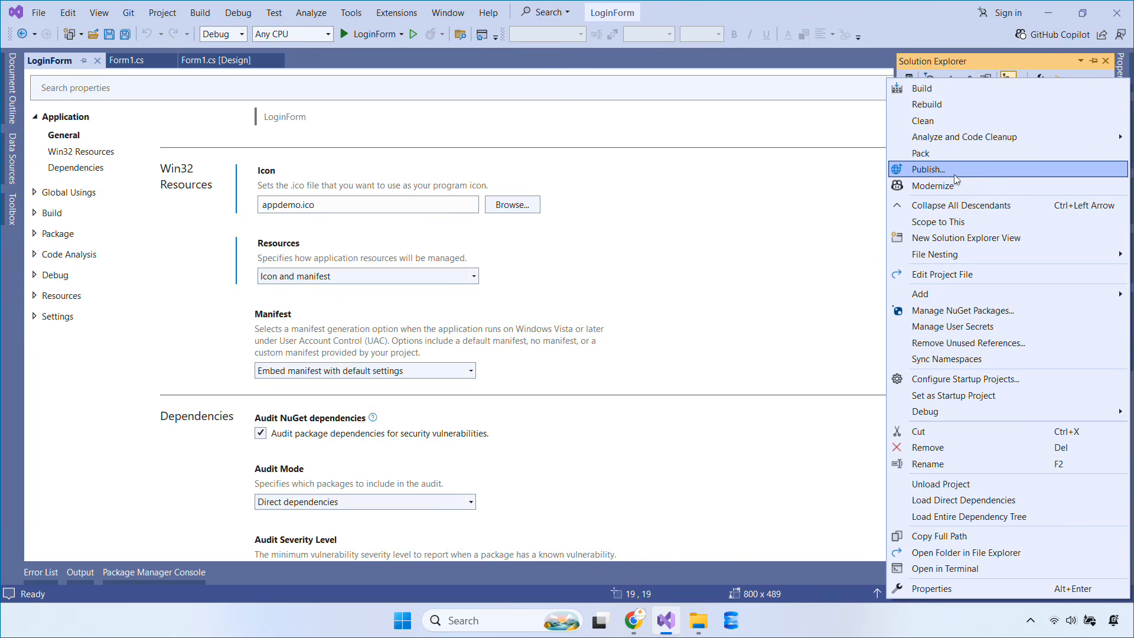
{"action": "left_click", "coordinate": [929, 170]}
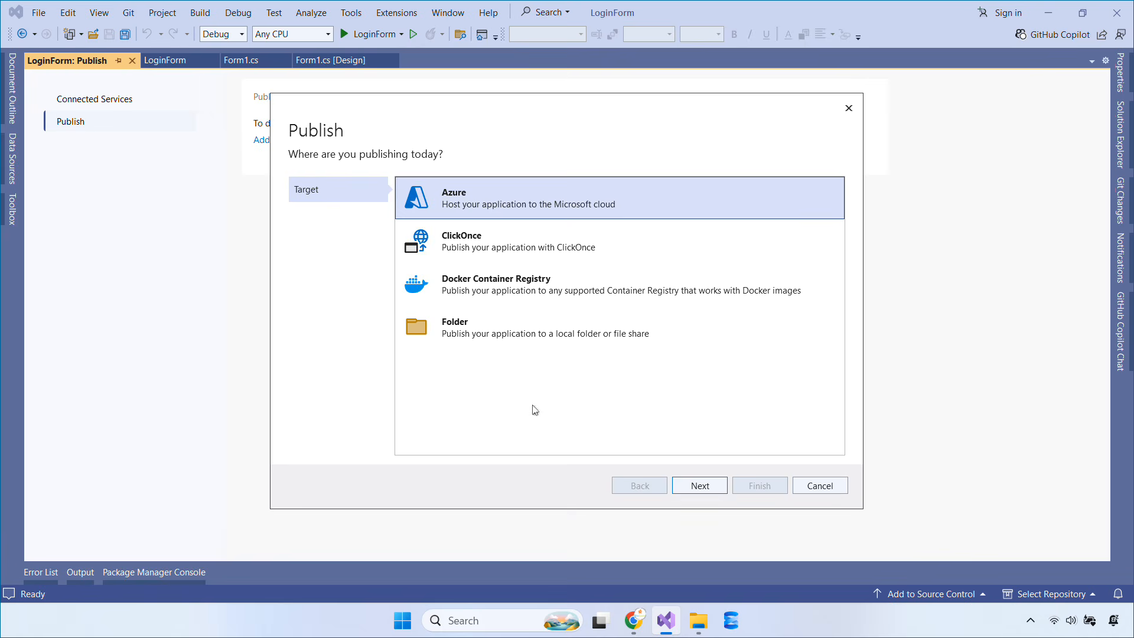
{"action": "left_click", "coordinate": [477, 249]}
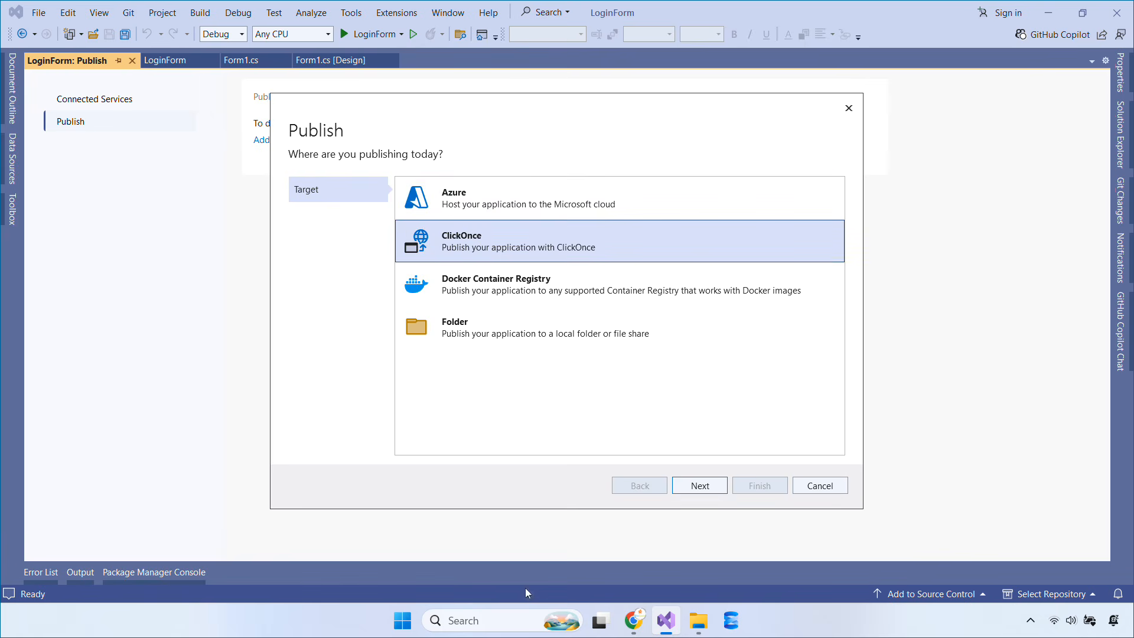
{"action": "left_click", "coordinate": [493, 620]}
{"action": "left_click", "coordinate": [554, 125]}
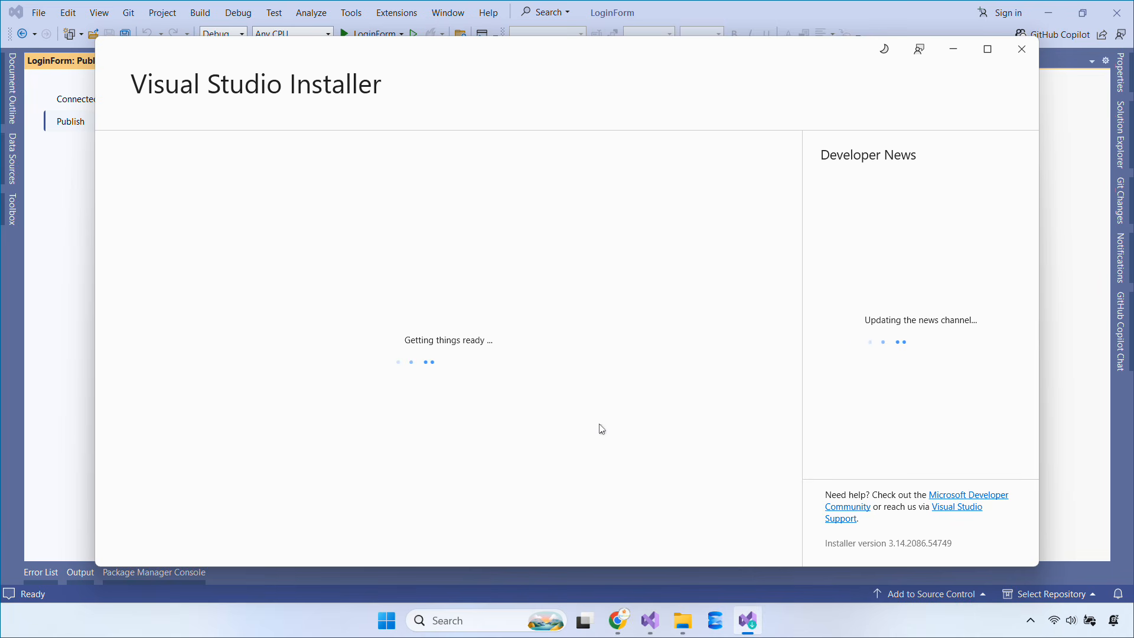
Confirm ClickOnce Publishing is installed in Individual components, close the installer, and continue publishing
{"action": "left_click", "coordinate": [691, 418]}
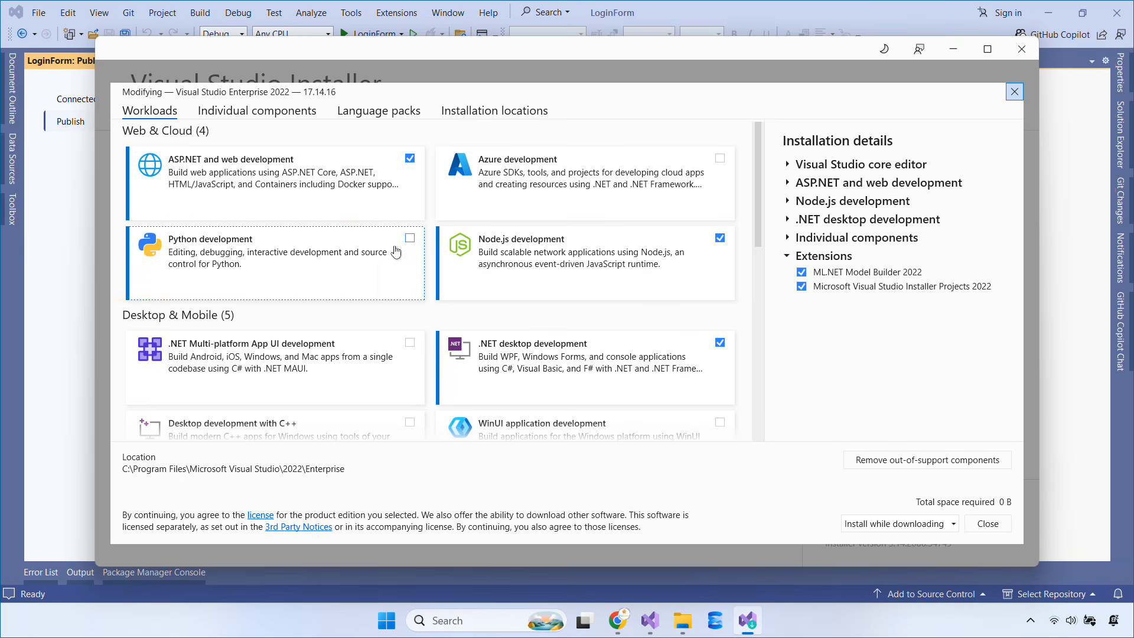
{"action": "left_click", "coordinate": [267, 112]}
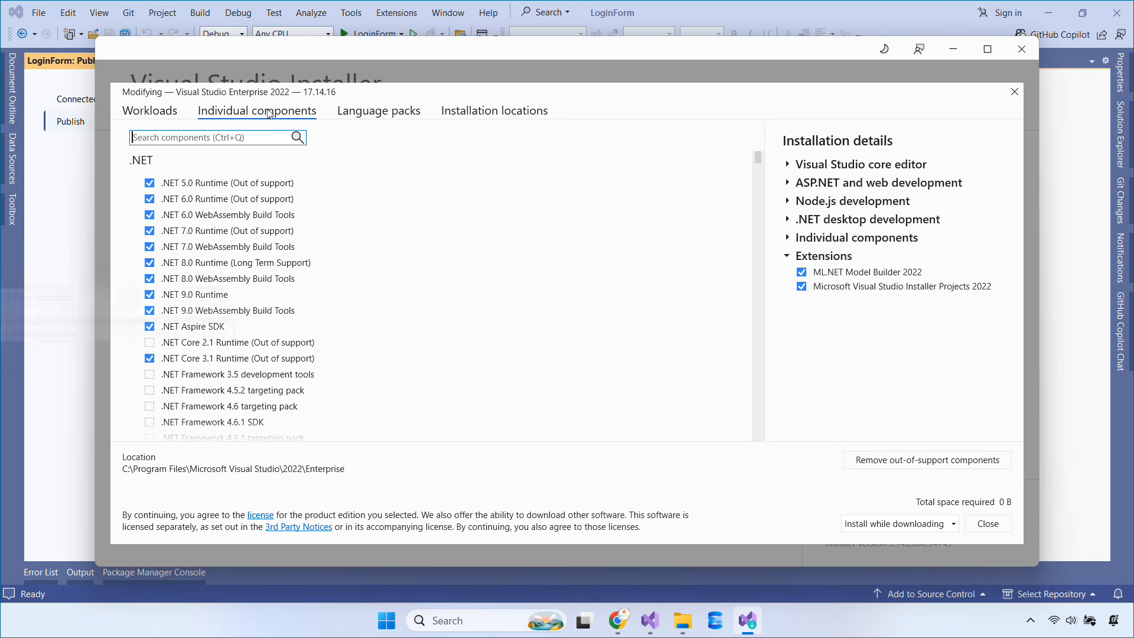
{"action": "type", "text": "click"}
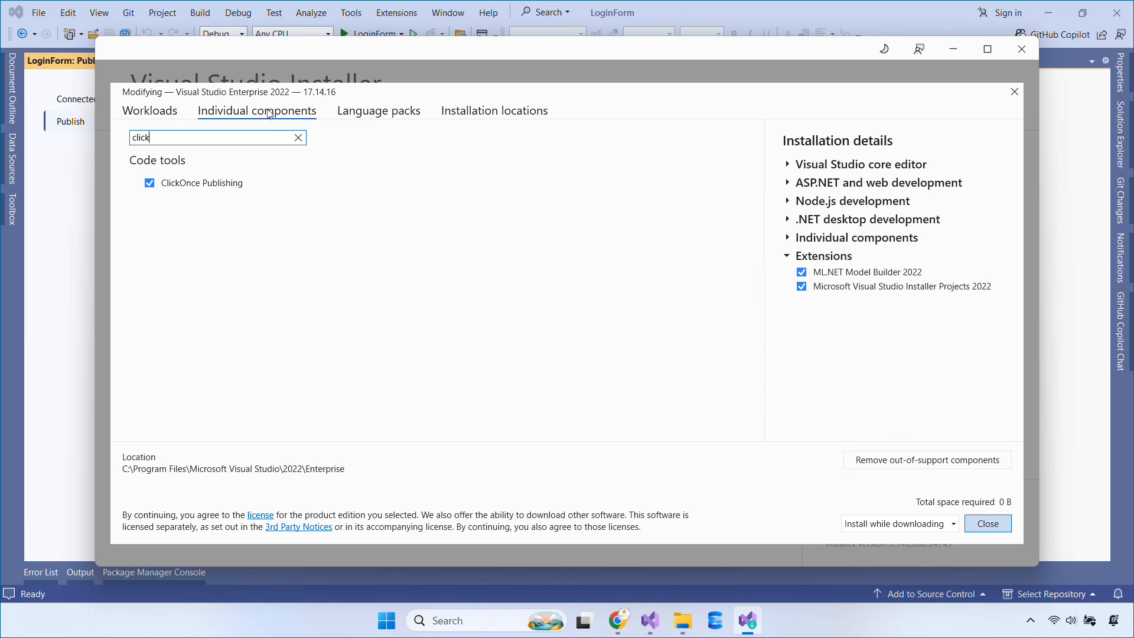
{"action": "left_click", "coordinate": [987, 523]}
{"action": "left_click", "coordinate": [1021, 48]}
{"action": "left_click", "coordinate": [713, 481]}
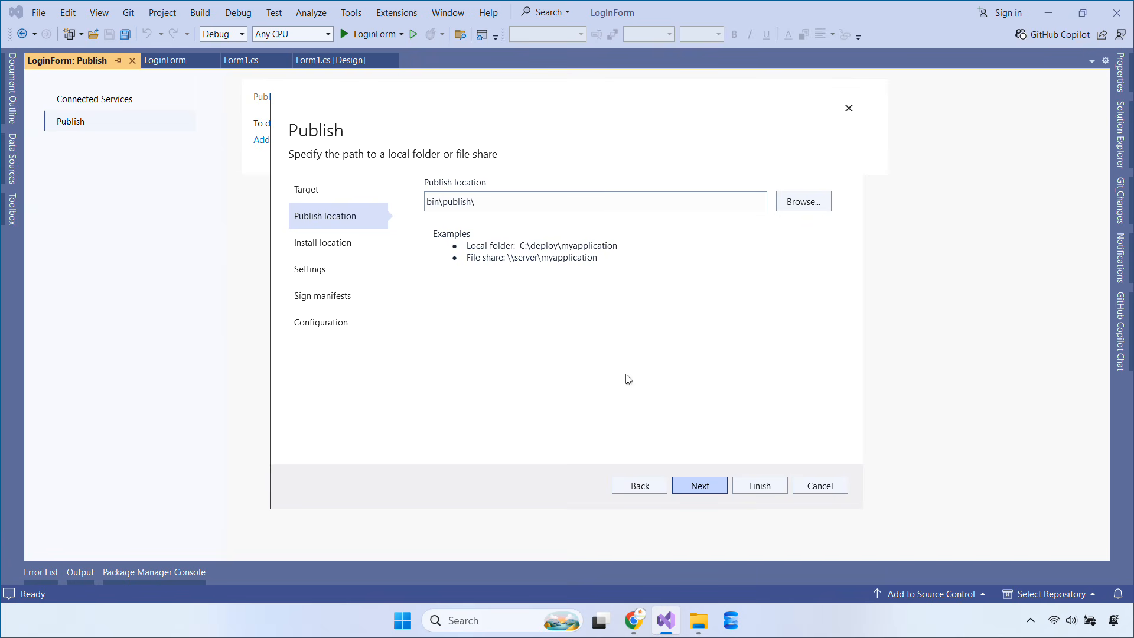
{"action": "left_click", "coordinate": [701, 486]}
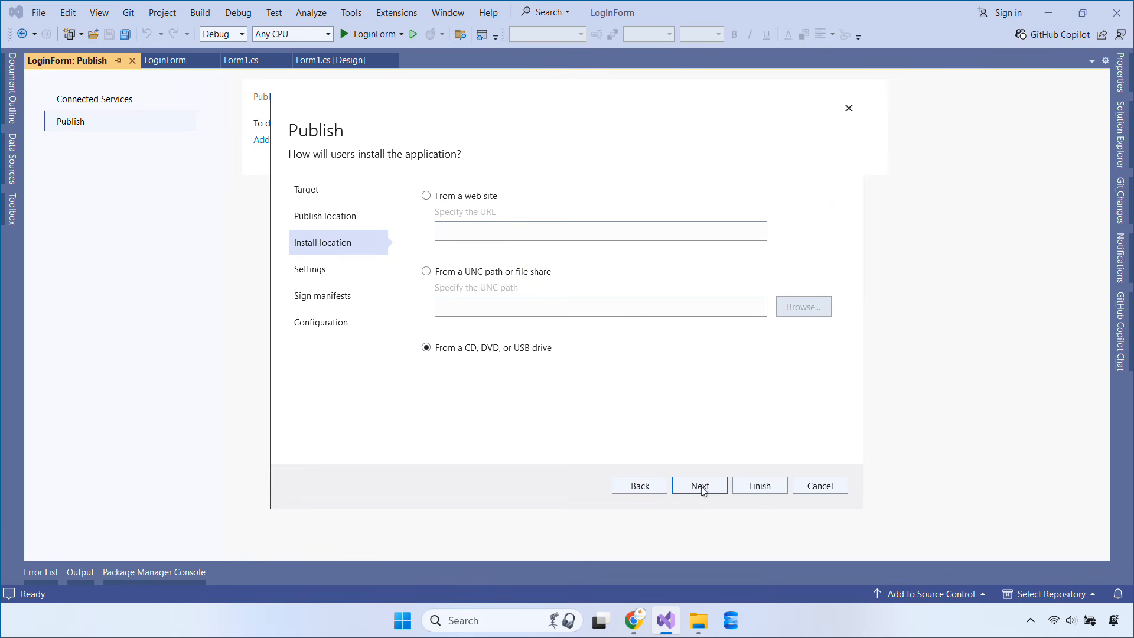
{"action": "left_click", "coordinate": [464, 201]}
{"action": "left_click", "coordinate": [494, 239]}
{"action": "type", "text": "h"}
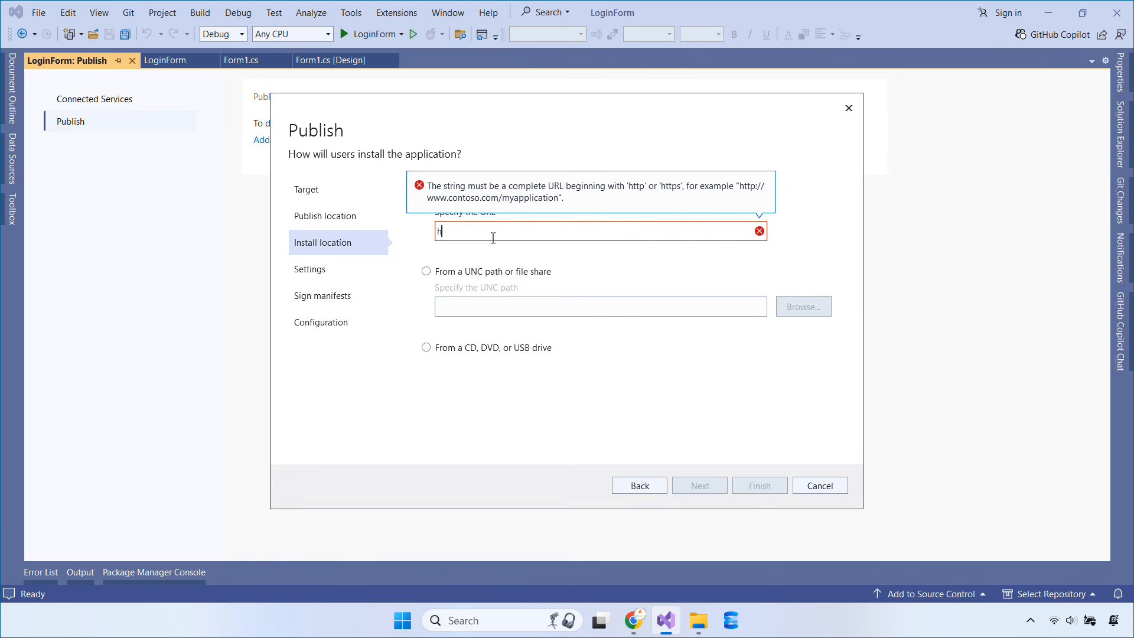
{"action": "type", "text": "ttps://fo"}
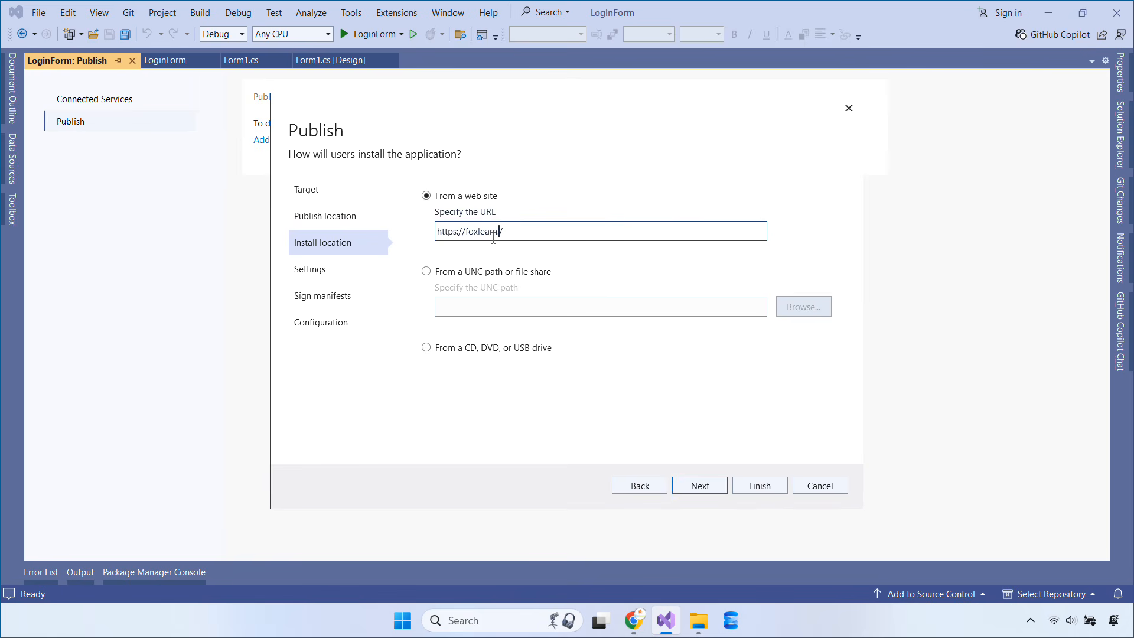
{"action": "type", "text": "xlearn.com/demo/"}
{"action": "left_click", "coordinate": [700, 485]}
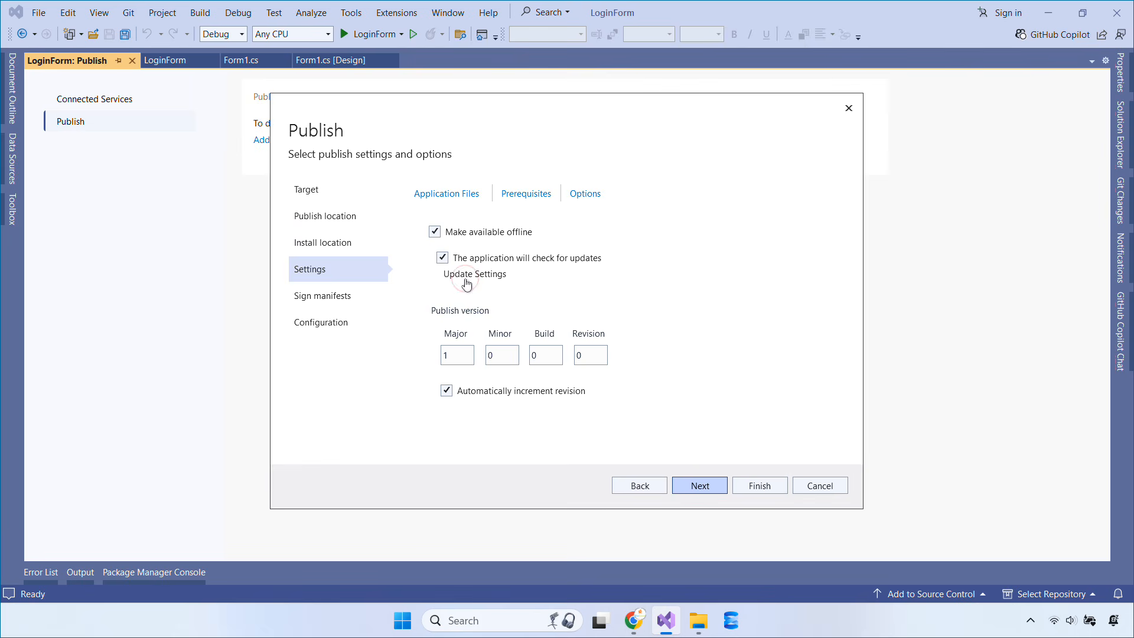
{"action": "left_click", "coordinate": [466, 281]}
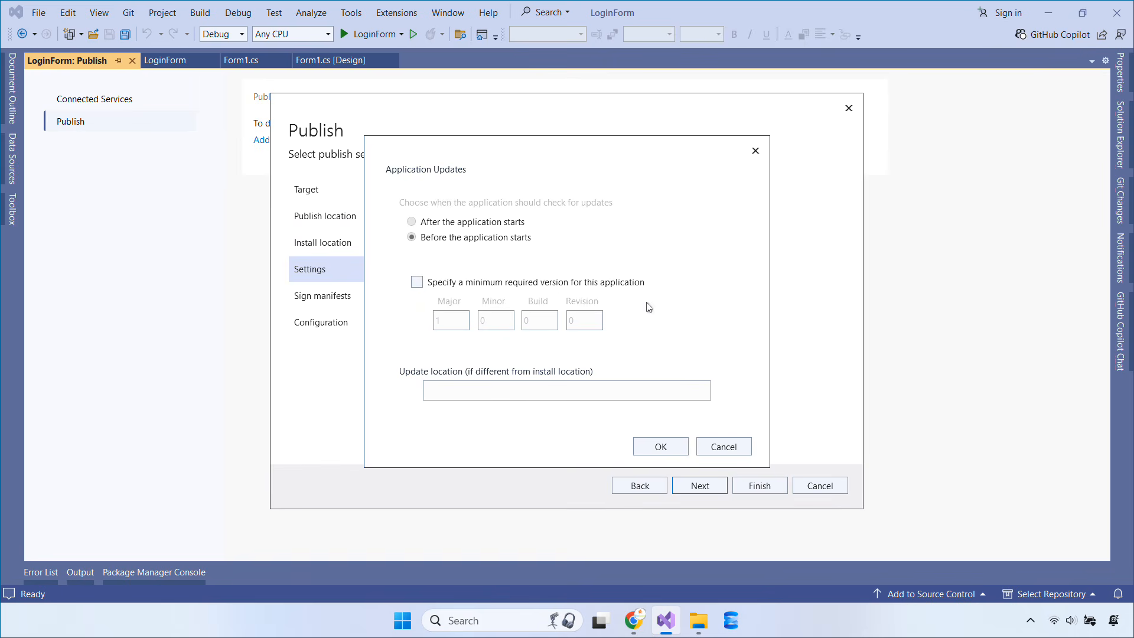
{"action": "left_click", "coordinate": [723, 447]}
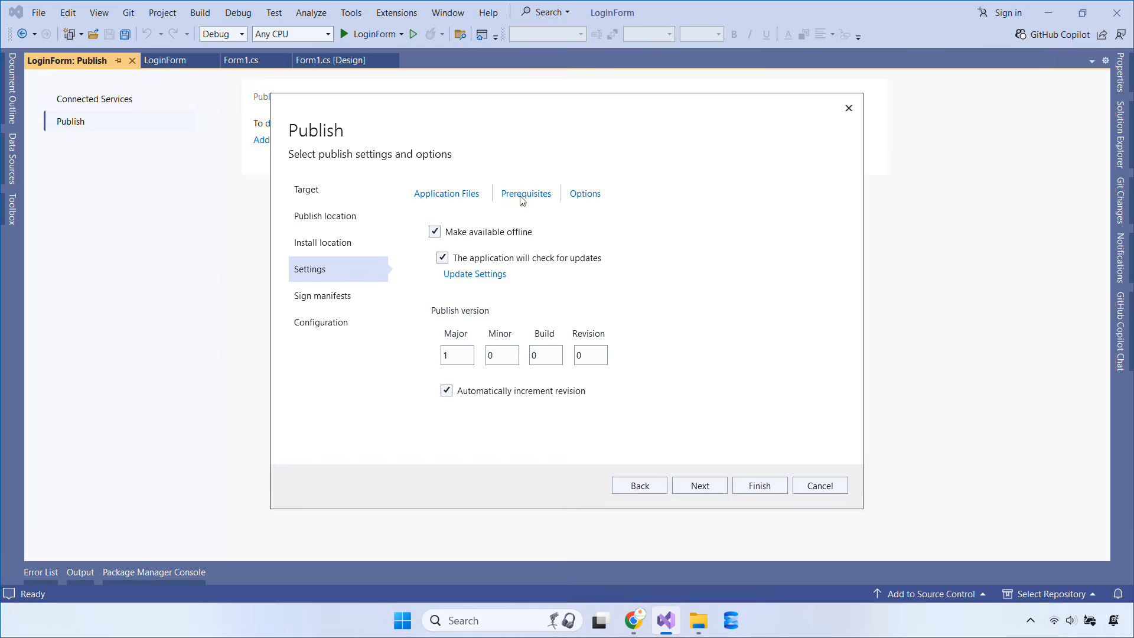
{"action": "left_click", "coordinate": [459, 193]}
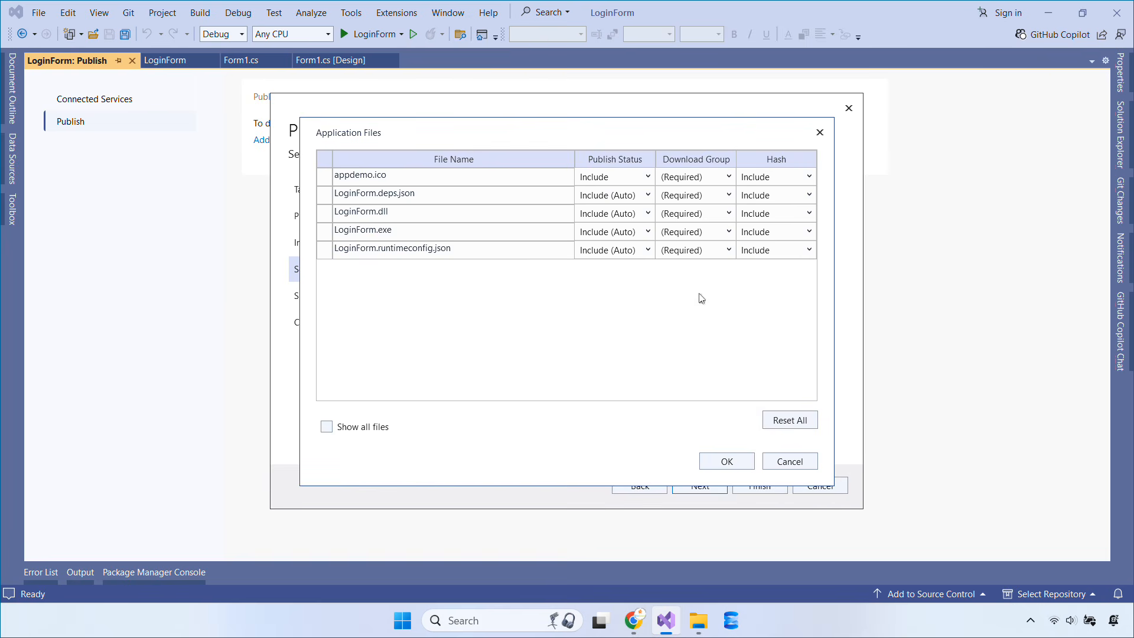
{"action": "left_click", "coordinate": [726, 461]}
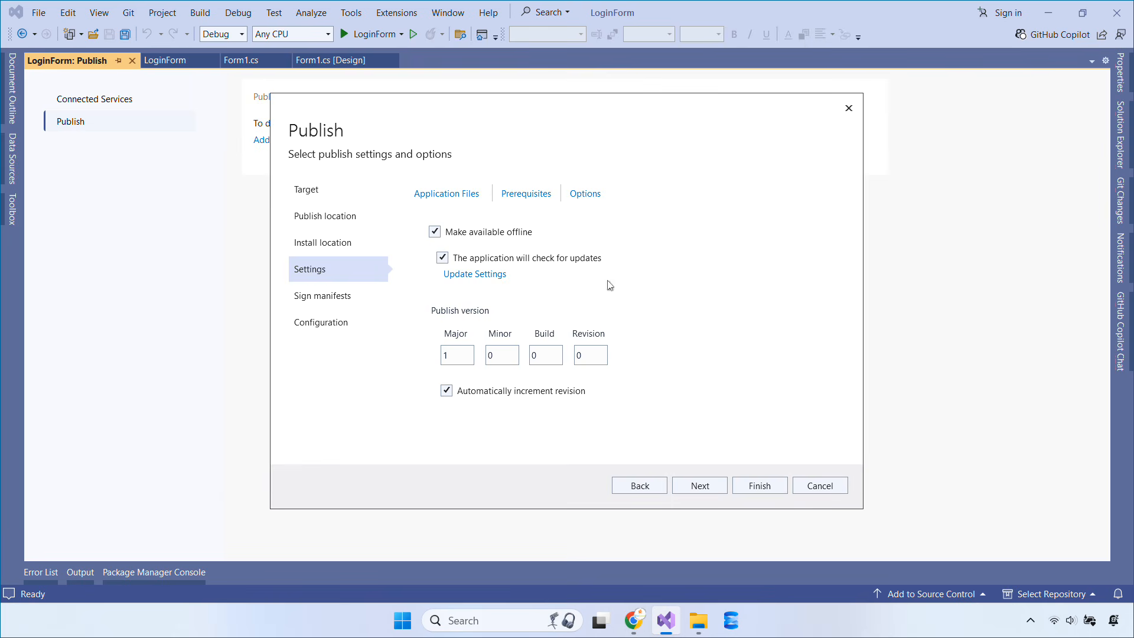
{"action": "left_click", "coordinate": [535, 193]}
{"action": "left_click_drag", "start_coordinate": [764, 209], "coordinate": [763, 247]}
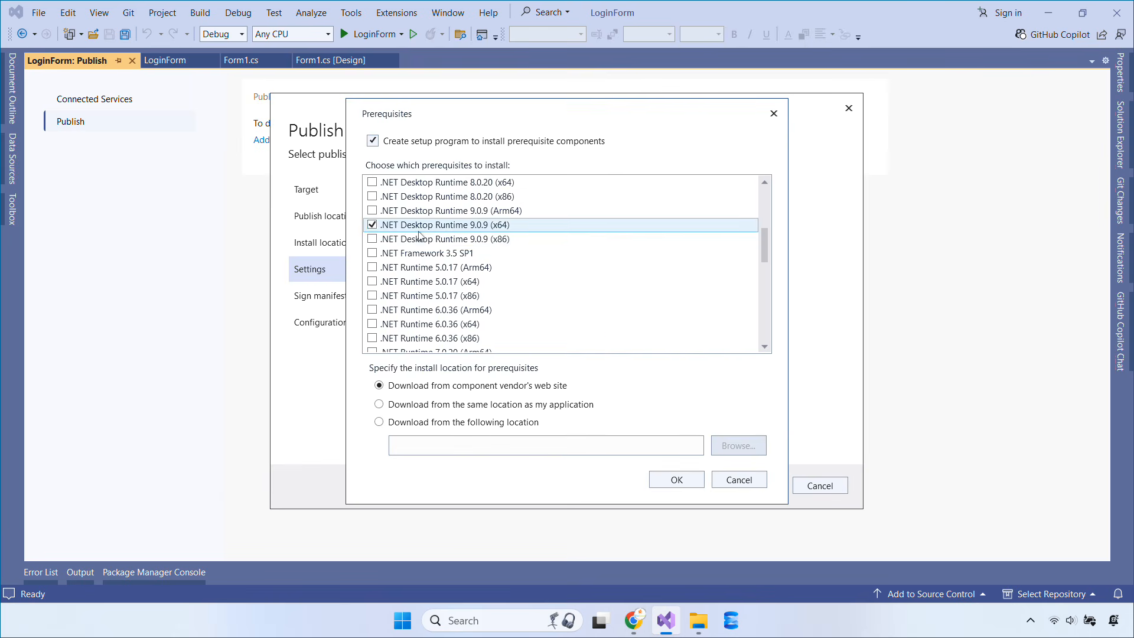
{"action": "left_click", "coordinate": [677, 480]}
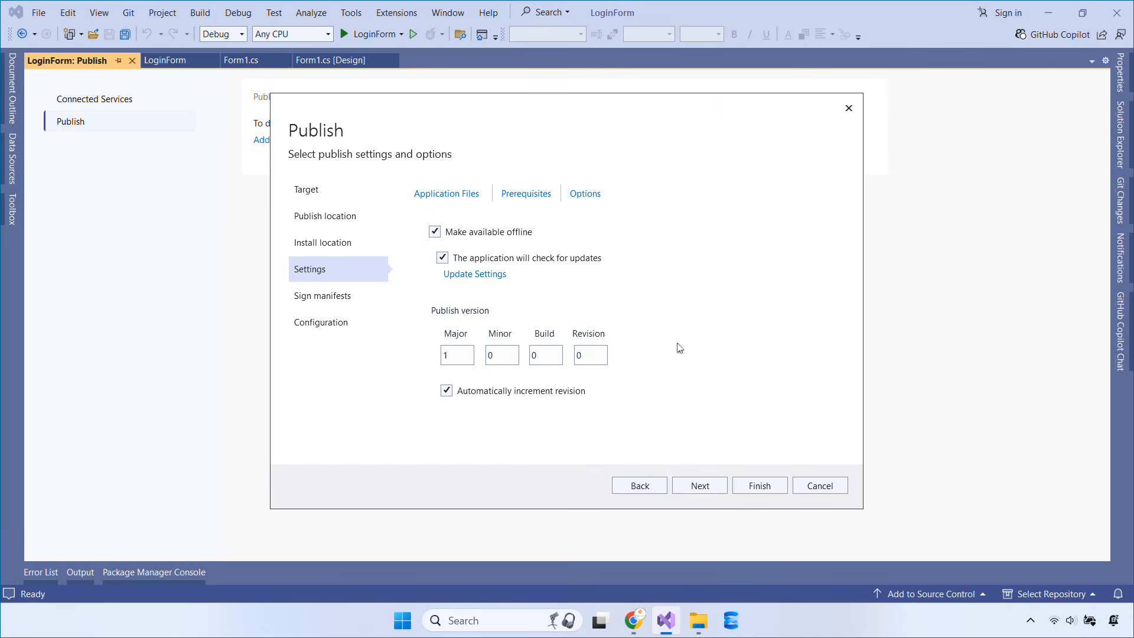
{"action": "left_click", "coordinate": [591, 193]}
{"action": "left_click", "coordinate": [466, 226]}
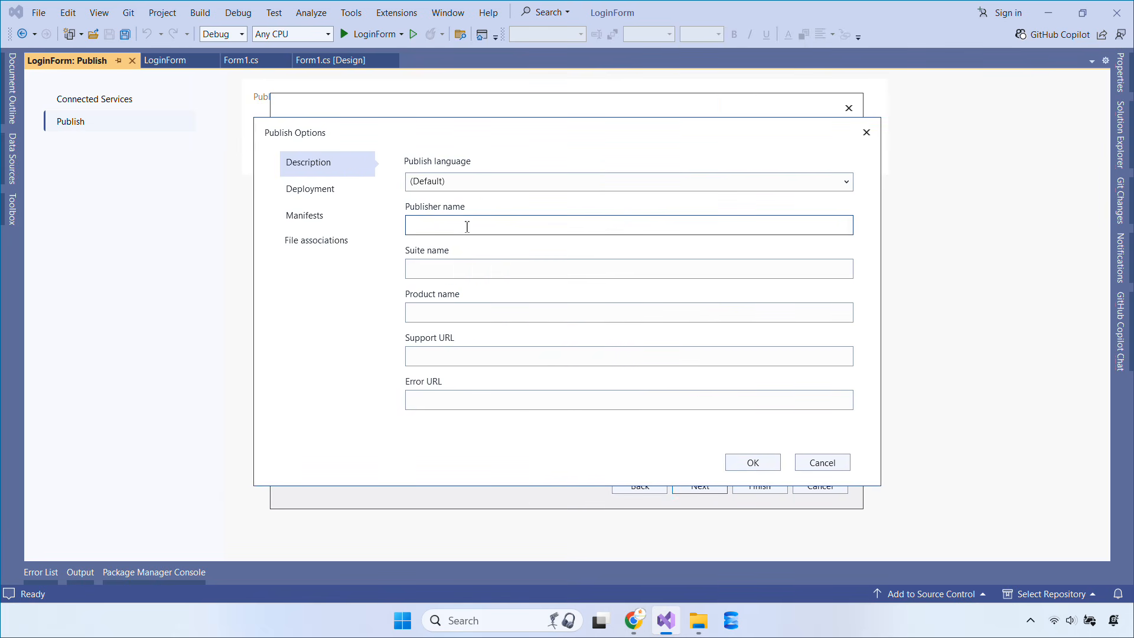
{"action": "type", "text": "FoxLearn"}
{"action": "key", "text": "Tab"}
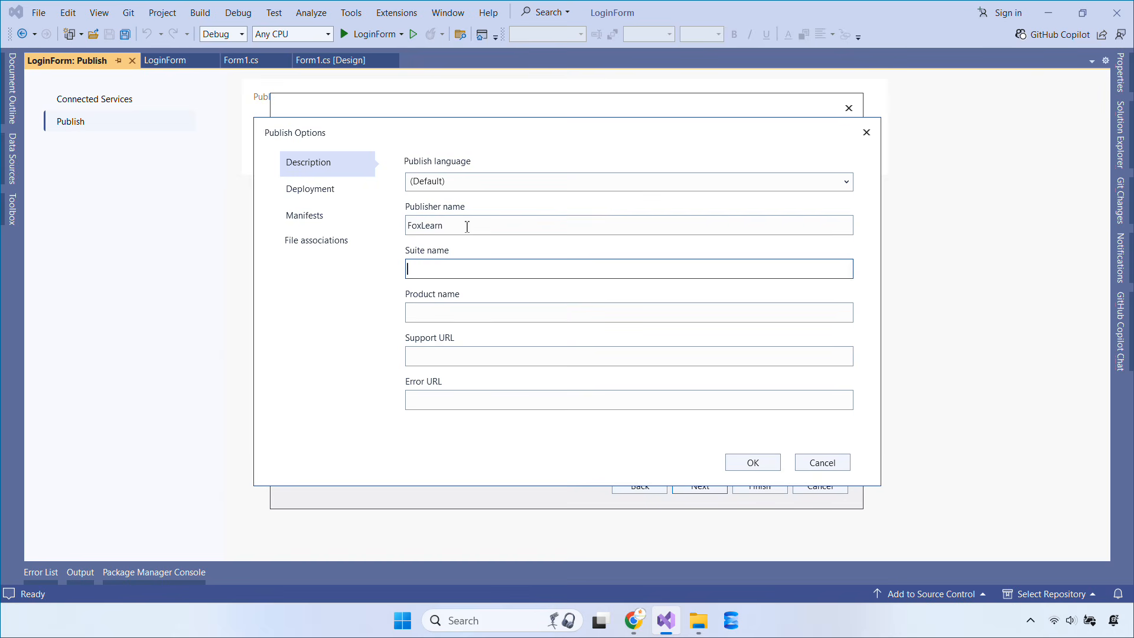
{"action": "type", "text": "FoxLearn"}
{"action": "key", "text": "Tab"}
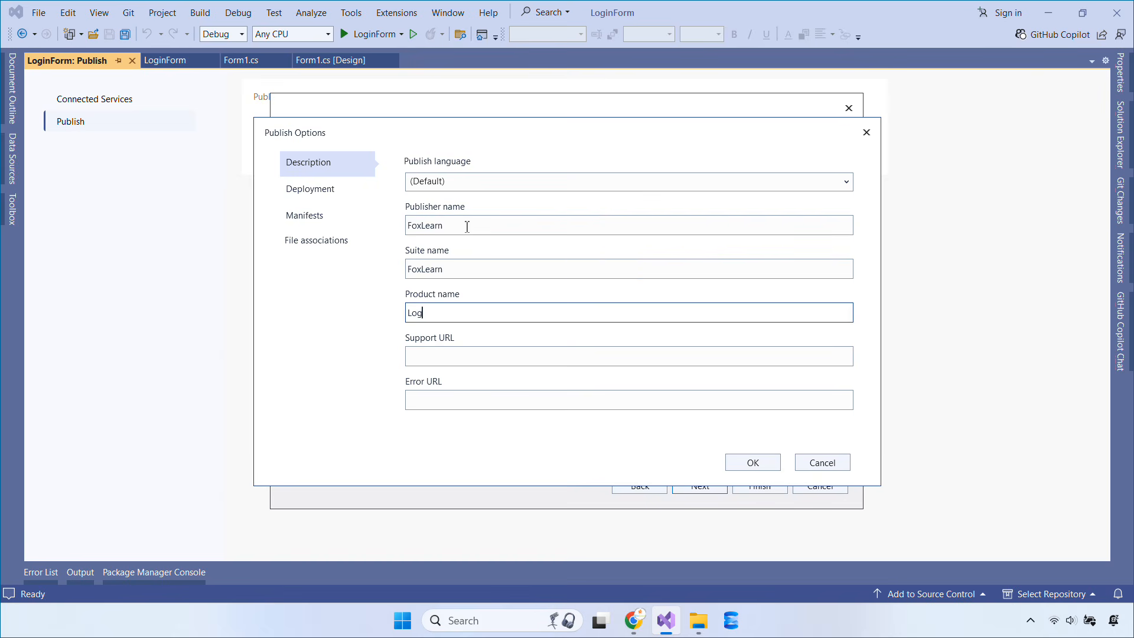
{"action": "type", "text": "LoginForm"}
{"action": "key", "text": "Tab"}
{"action": "type", "text": "ht"}
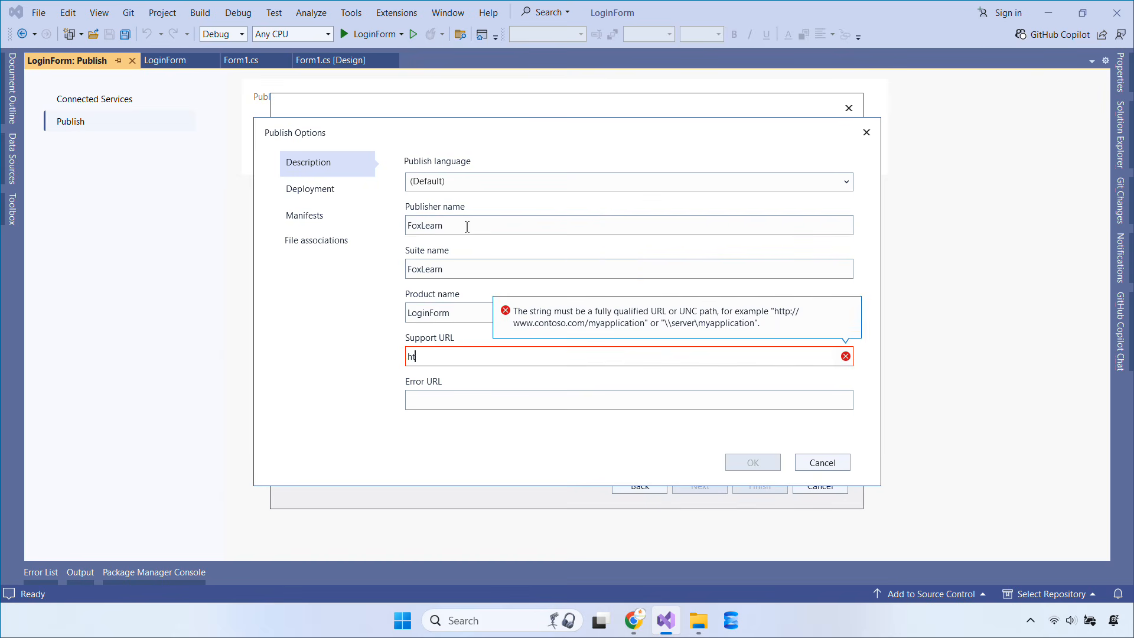
{"action": "type", "text": "tps://foxlearn.com"}
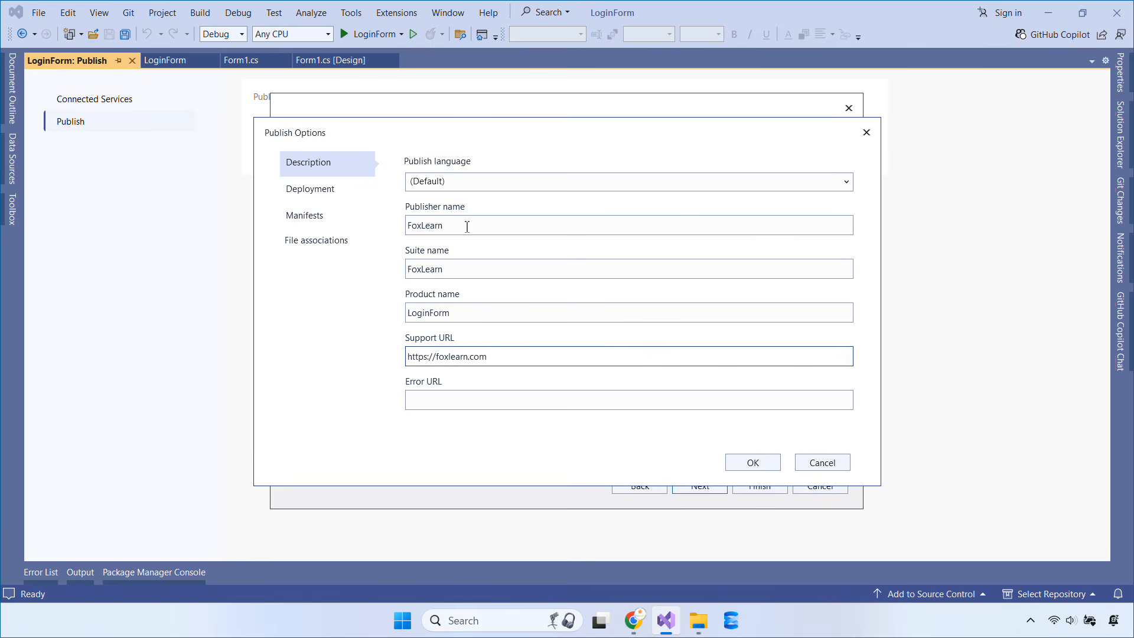
Review the Deployment options and enable Create desktop shortcut under Manifests
{"action": "left_click", "coordinate": [323, 191]}
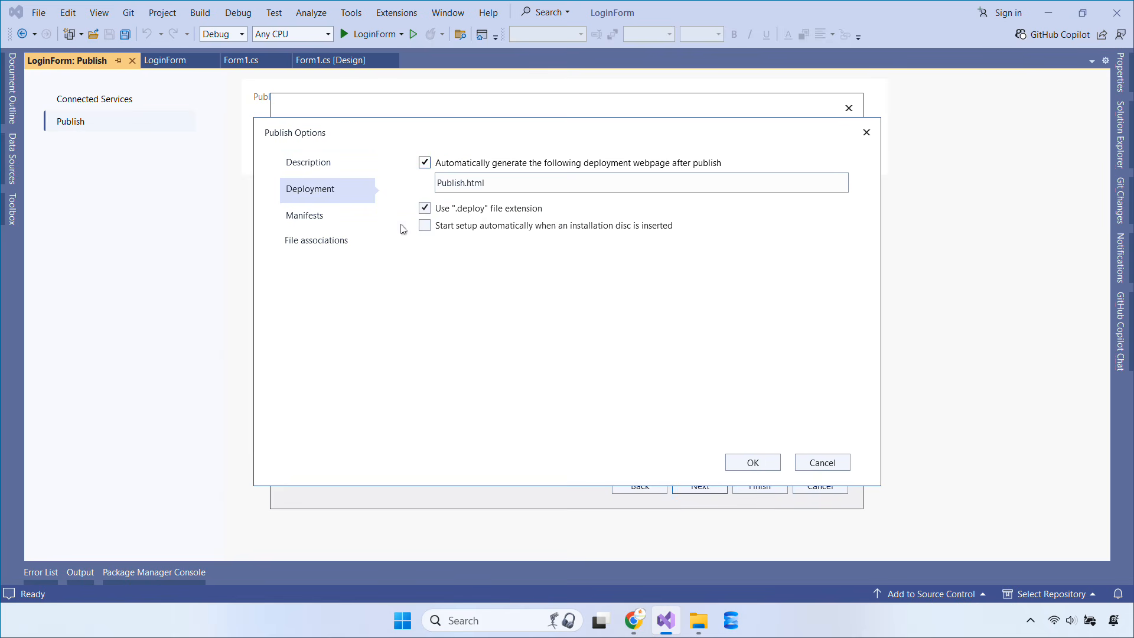
{"action": "left_click", "coordinate": [302, 219]}
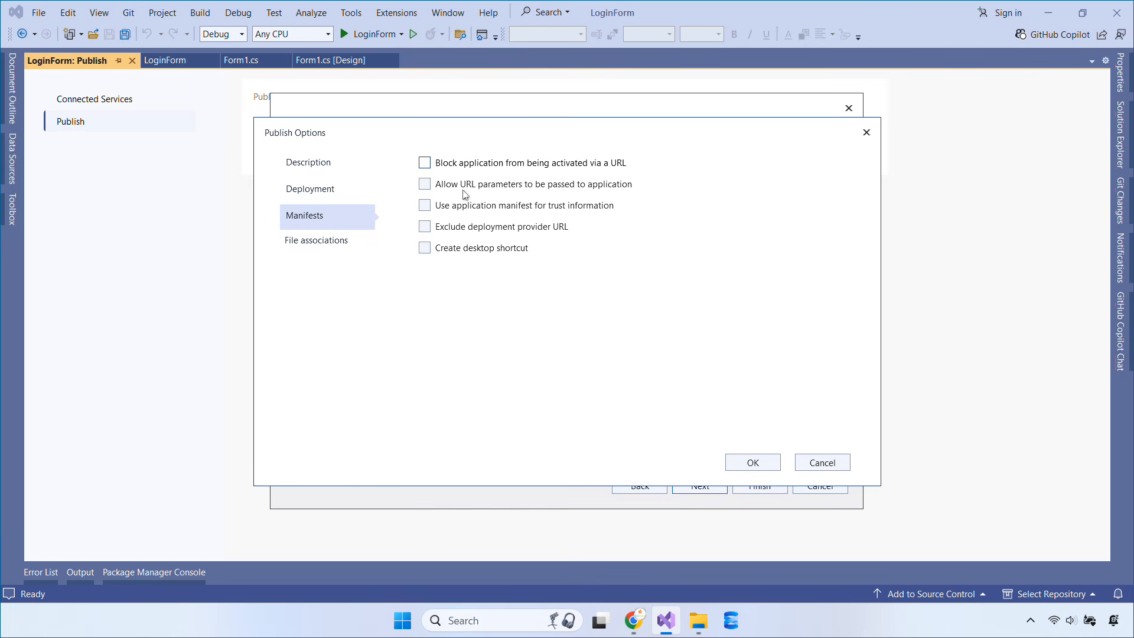
{"action": "left_click", "coordinate": [425, 248]}
Finish the wizard with unsigned manifests and Release configuration, then publish ClickOnceProfile.pubxml
{"action": "left_click", "coordinate": [751, 463]}
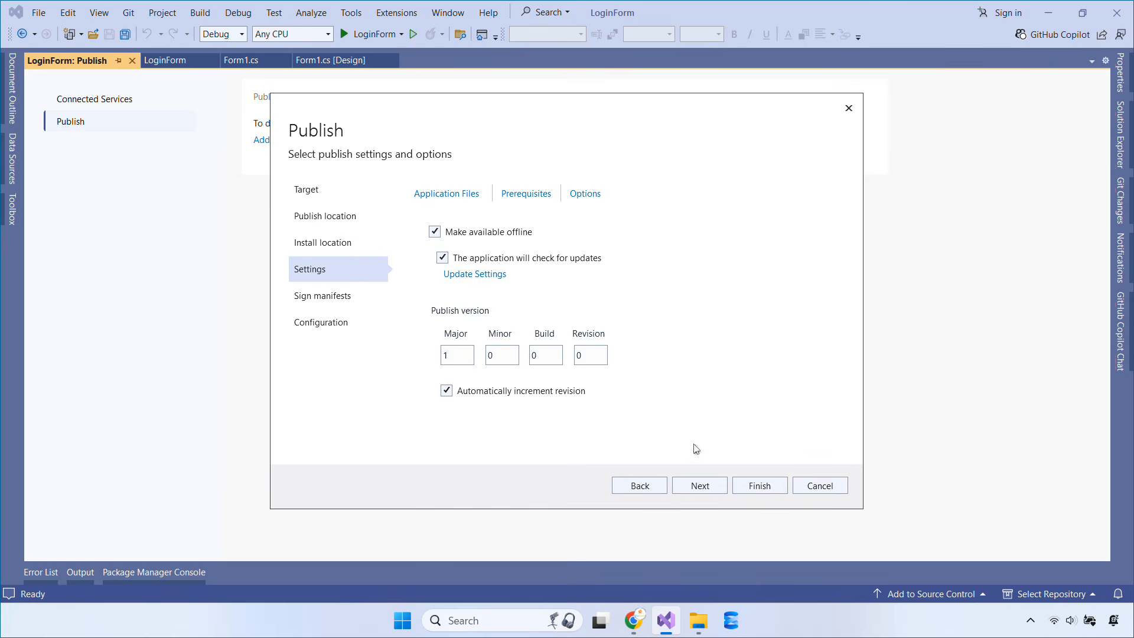
{"action": "left_click", "coordinate": [704, 485]}
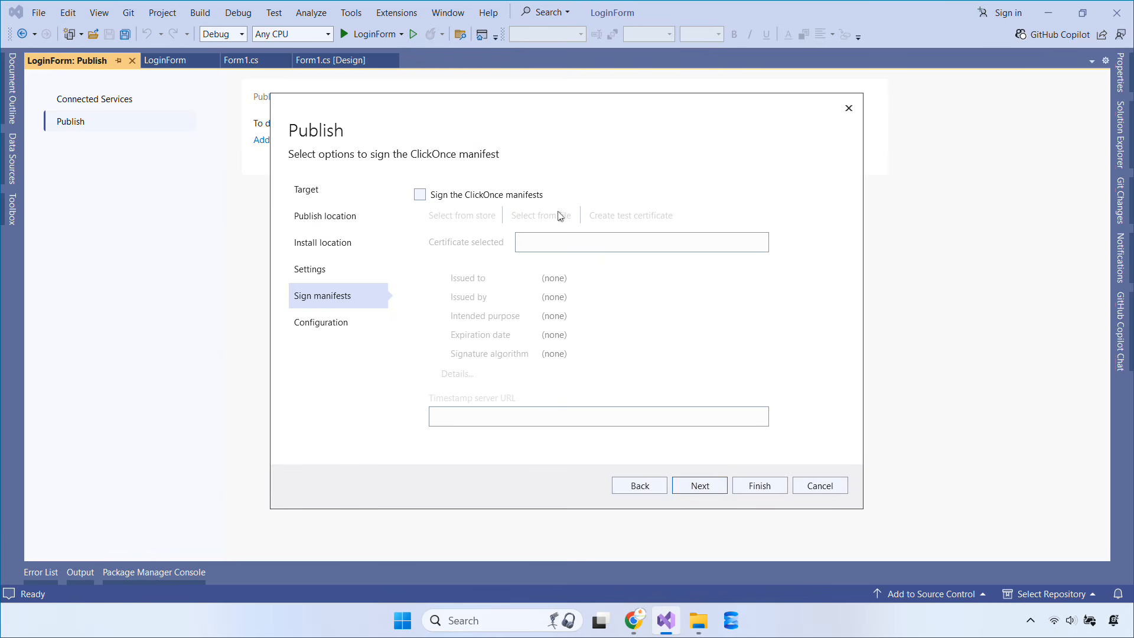
{"action": "left_click", "coordinate": [710, 489]}
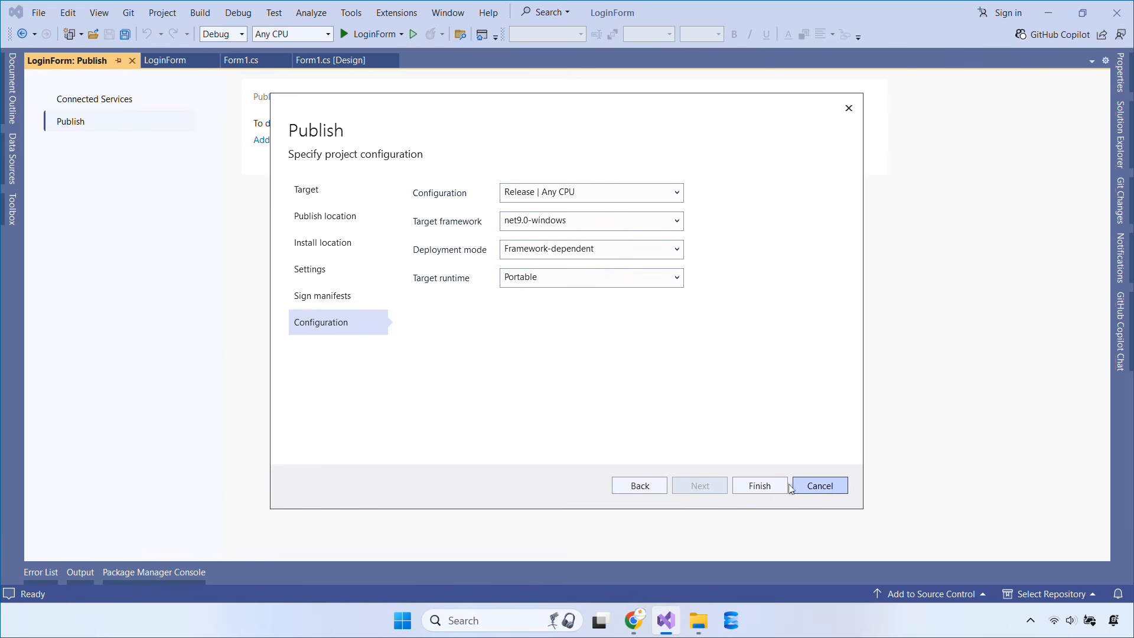
{"action": "left_click", "coordinate": [761, 488]}
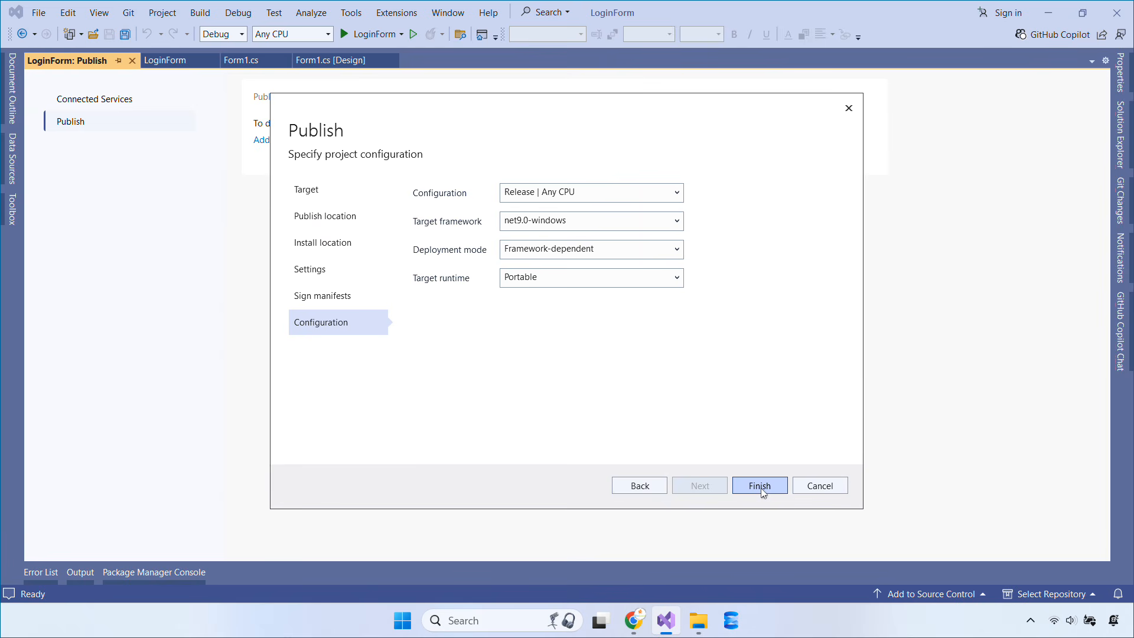
{"action": "left_click", "coordinate": [761, 485]}
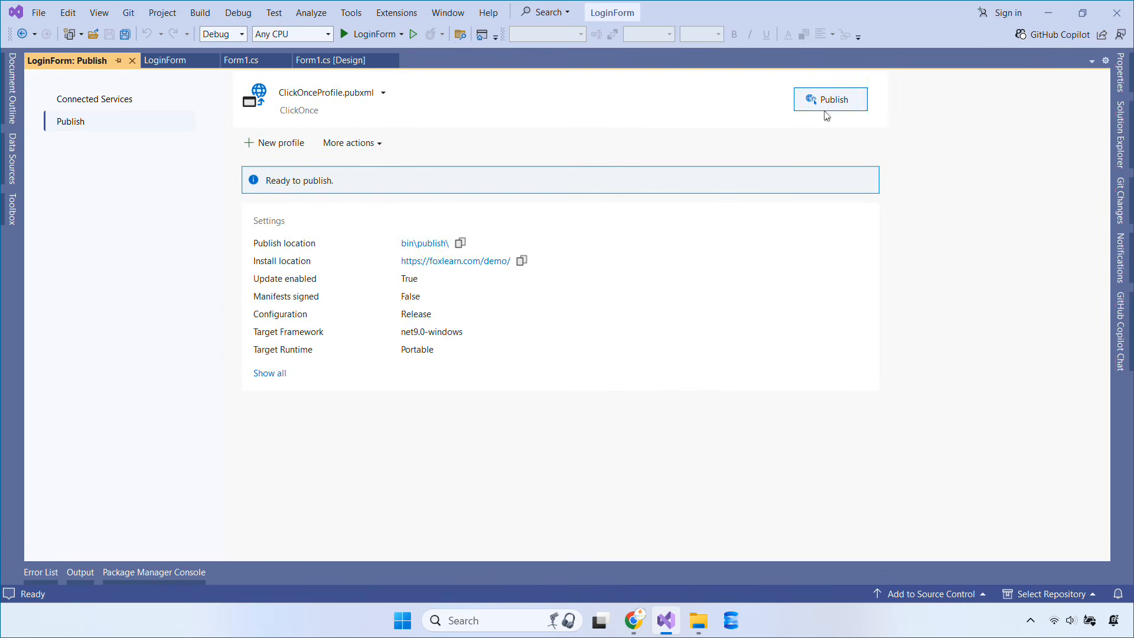
{"action": "left_click", "coordinate": [826, 107]}
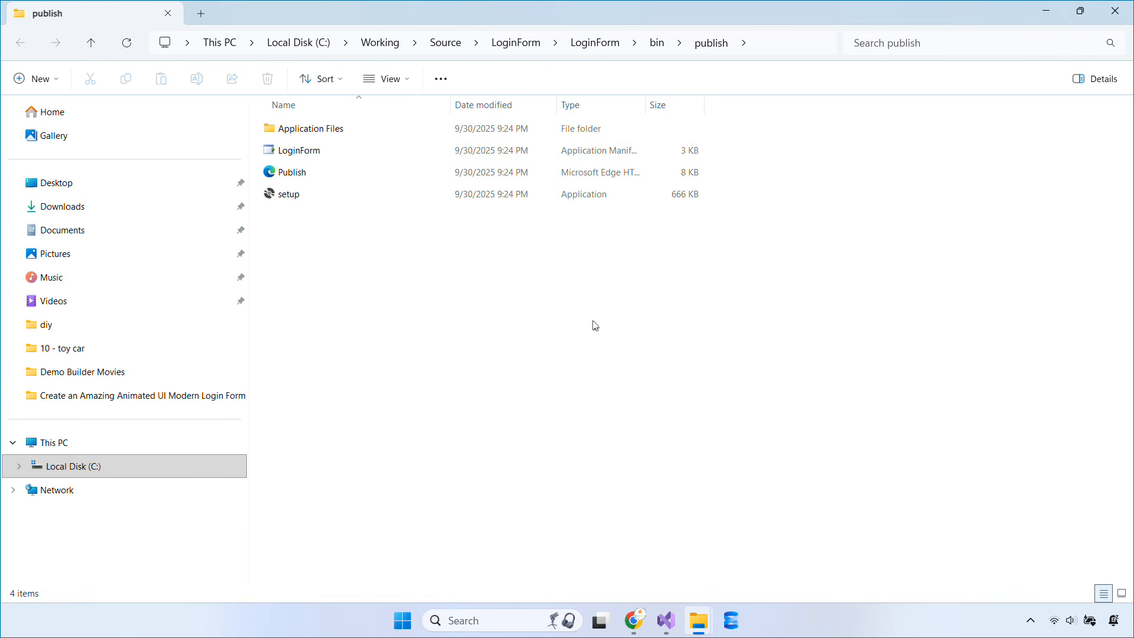
Inspect the Application Files\LoginForm_1_0_0_0 folder, then return to the publish folder
{"action": "left_click", "coordinate": [398, 134]}
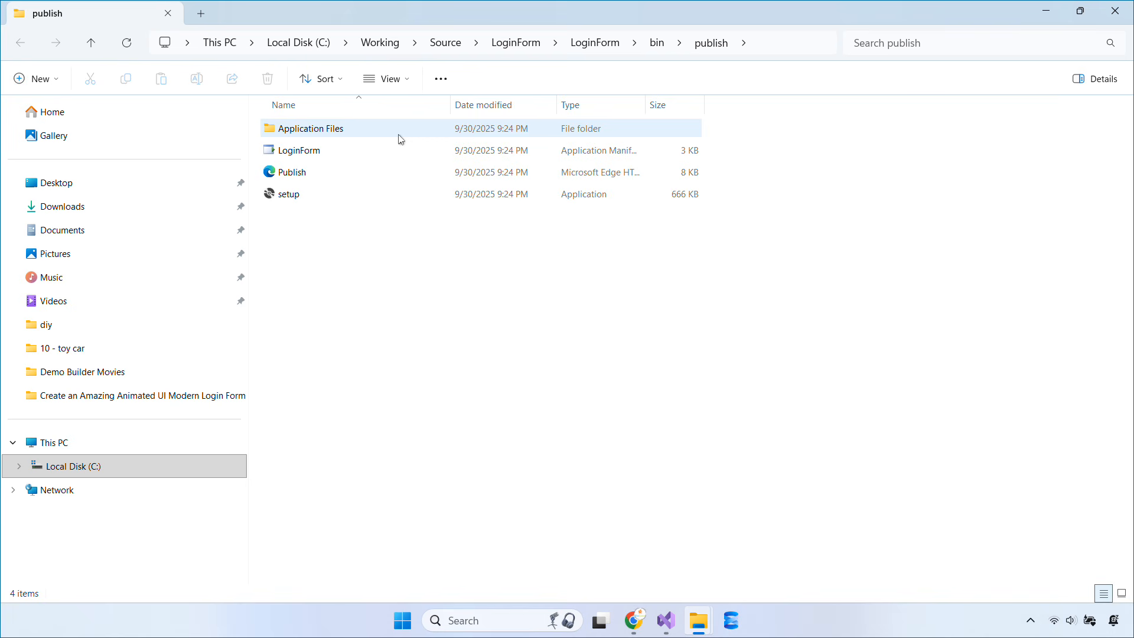
{"action": "double_click", "coordinate": [398, 138]}
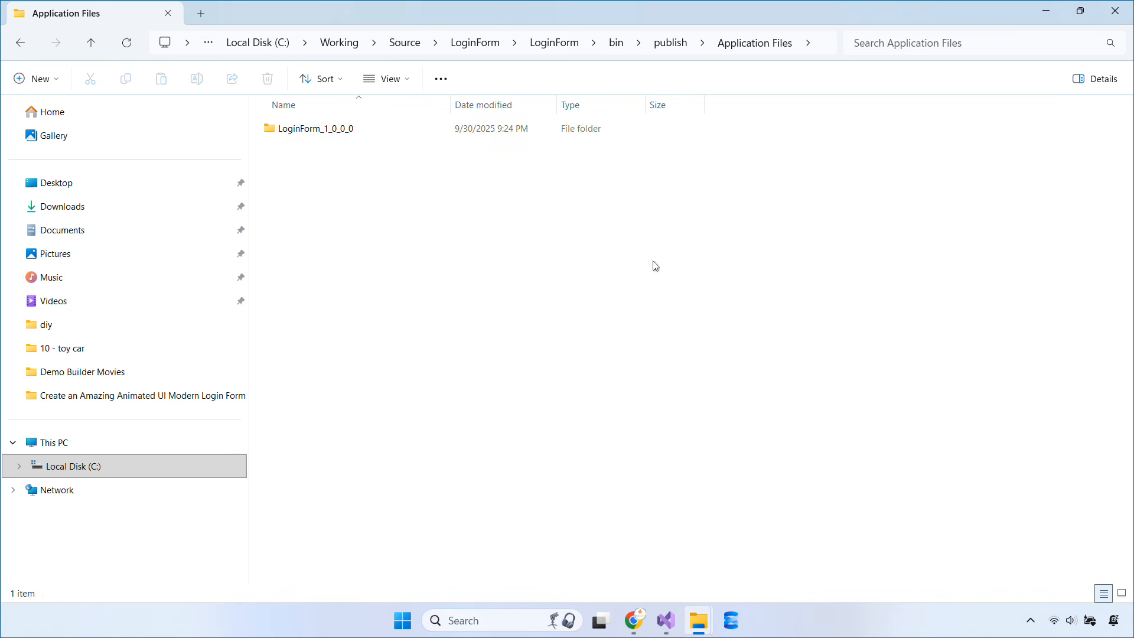
{"action": "double_click", "coordinate": [325, 131]}
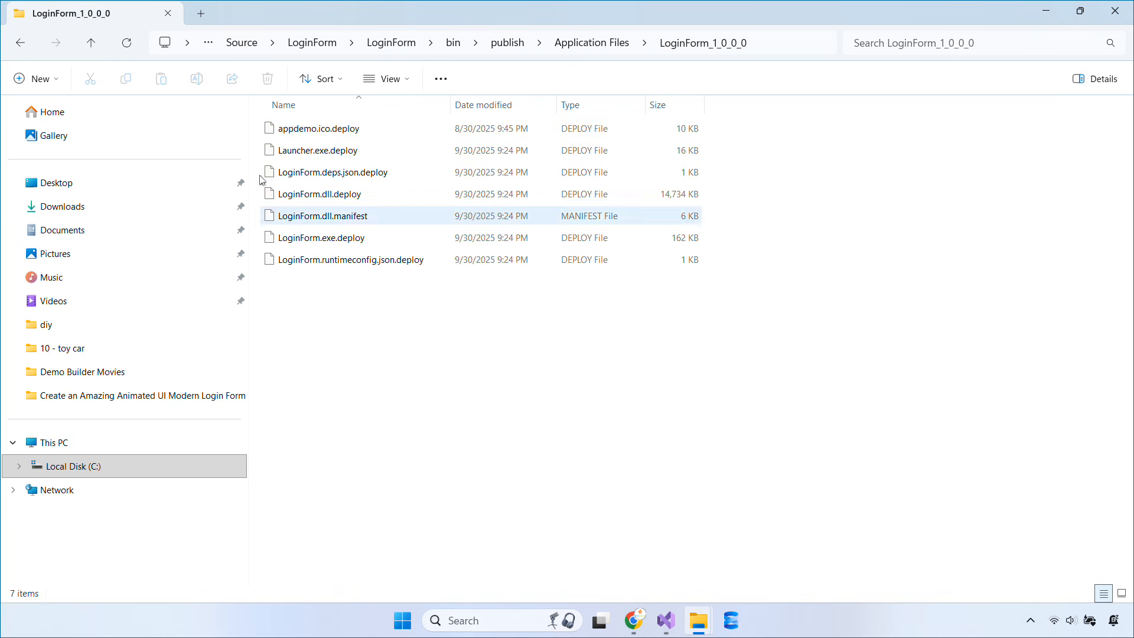
{"action": "left_click", "coordinate": [26, 44]}
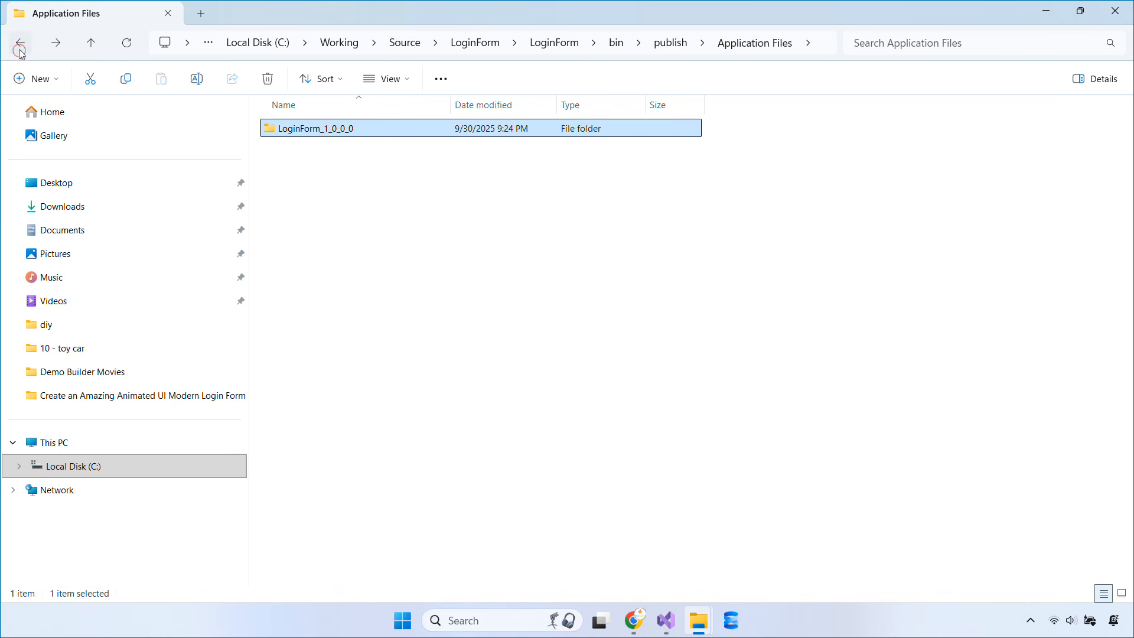
{"action": "left_click", "coordinate": [26, 44]}
Pack the four published items into publish.zip with WinRAR in ZIP format
{"action": "left_click", "coordinate": [588, 340]}
{"action": "left_click_drag", "start_coordinate": [588, 337], "coordinate": [345, 138]}
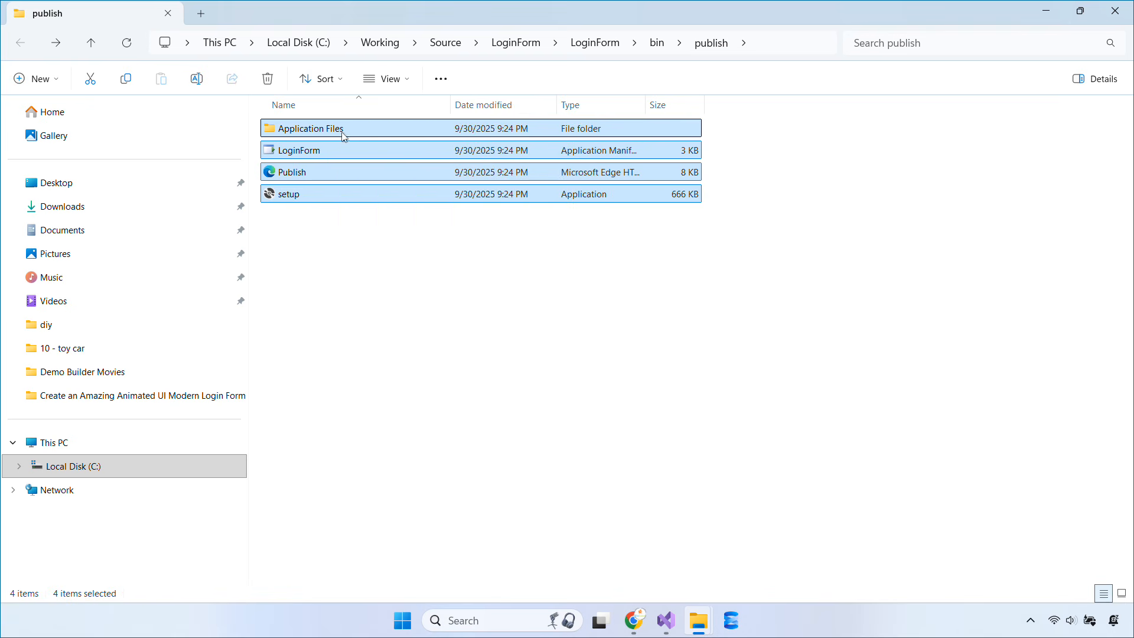
{"action": "right_click", "coordinate": [361, 132]}
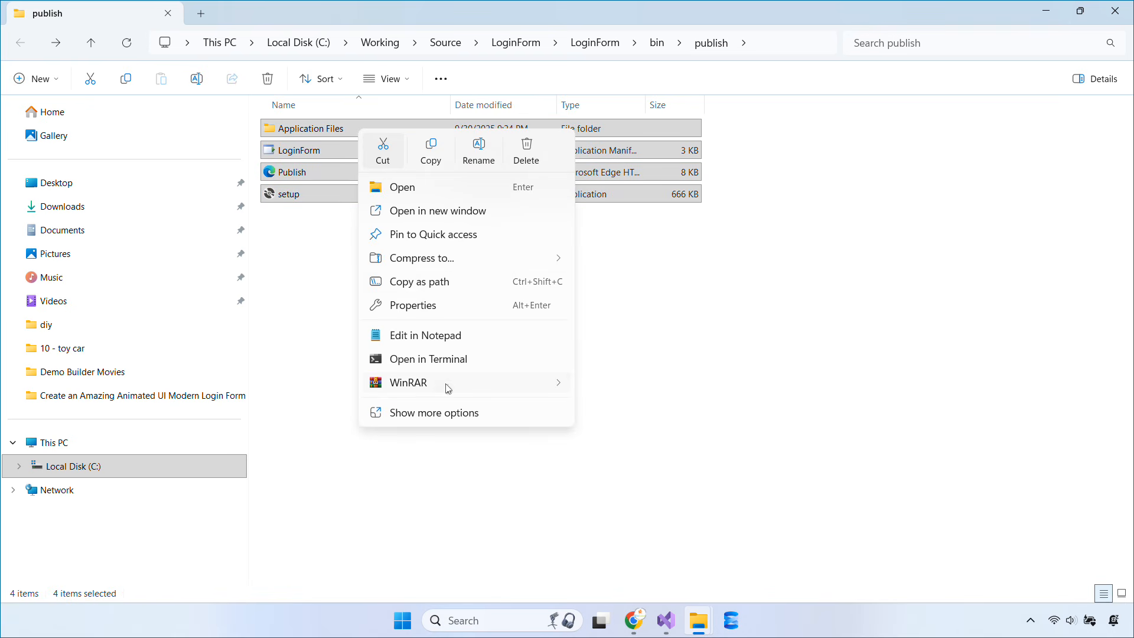
{"action": "left_click", "coordinate": [447, 384]}
{"action": "left_click", "coordinate": [627, 382]}
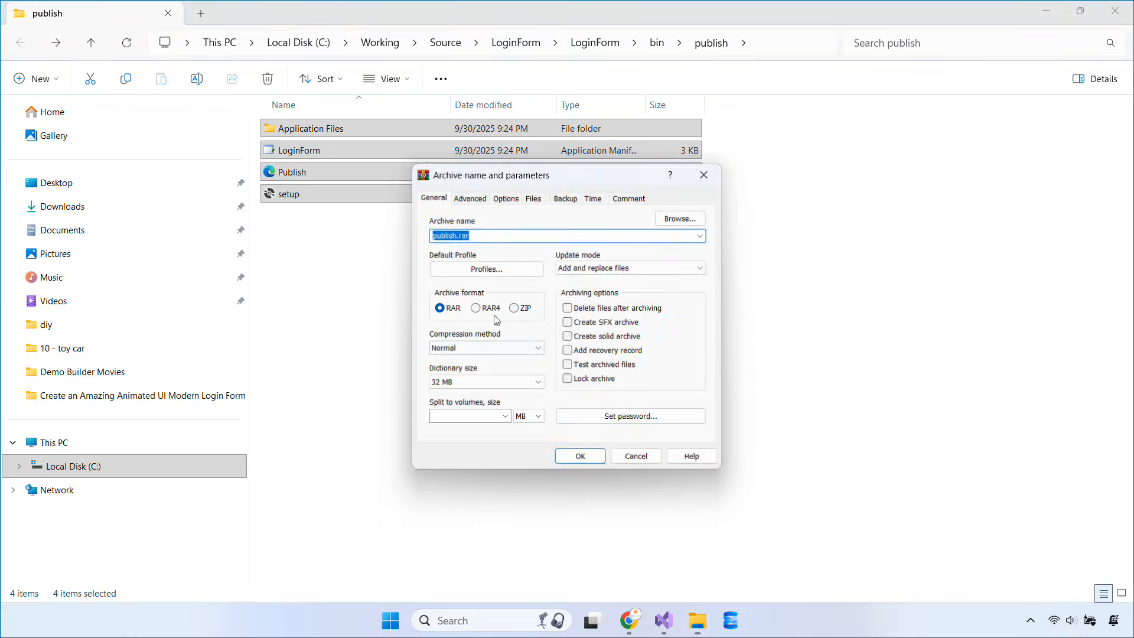
{"action": "left_click", "coordinate": [516, 310]}
{"action": "left_click", "coordinate": [580, 457]}
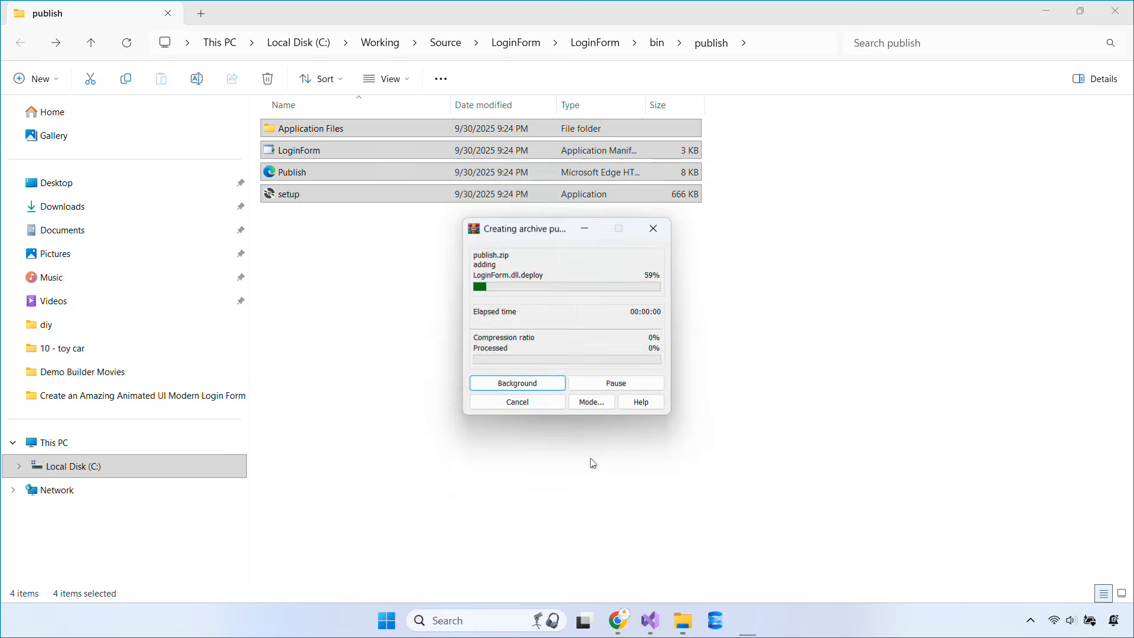
{"action": "left_click", "coordinate": [633, 620]}
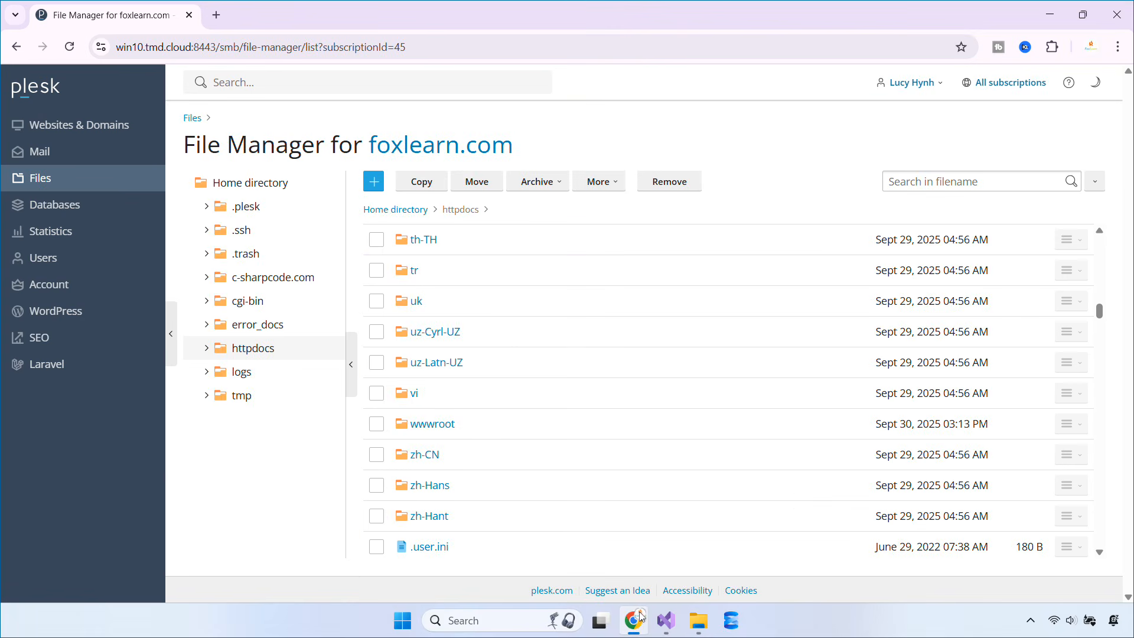
Create a new directory named demo inside wwwroot
{"action": "left_click", "coordinate": [442, 424]}
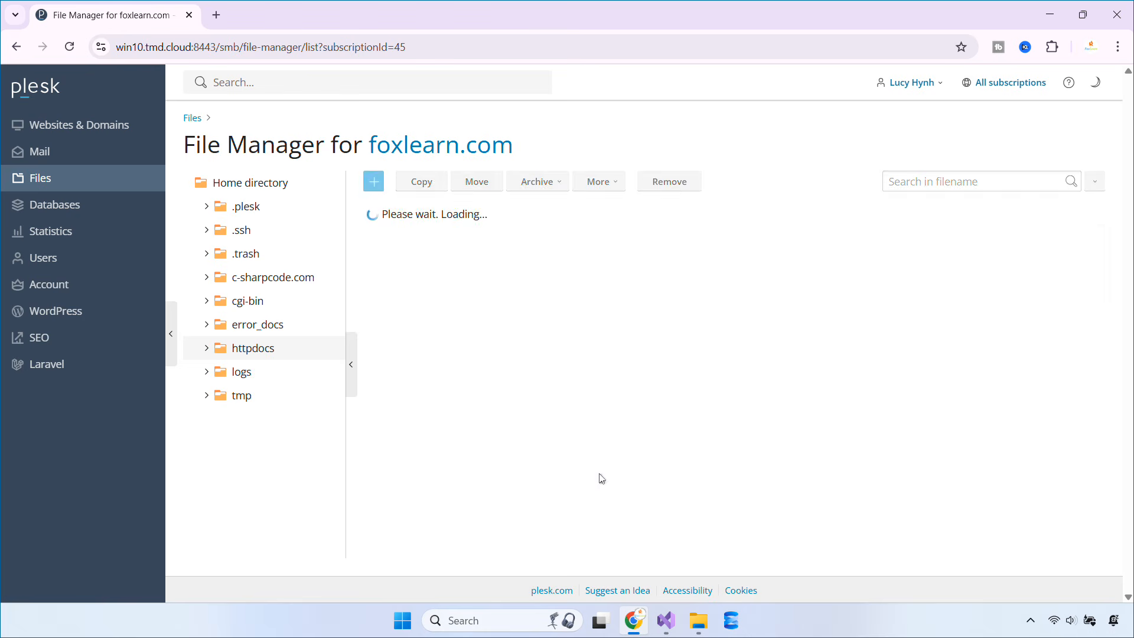
{"action": "left_click", "coordinate": [375, 183]}
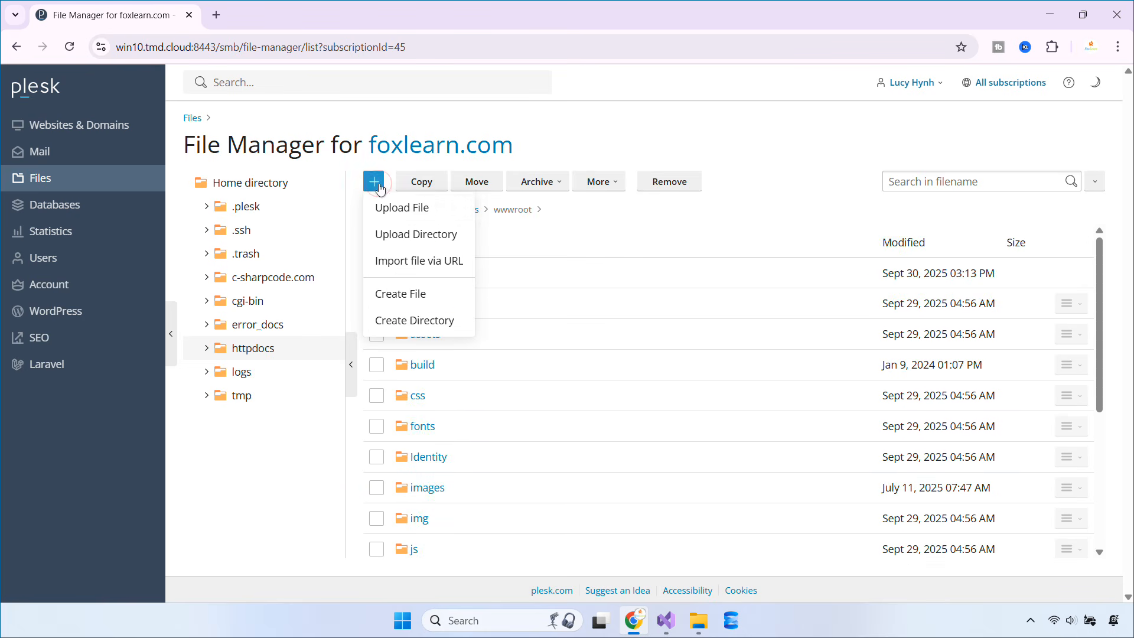
{"action": "left_click", "coordinate": [416, 321]}
{"action": "type", "text": "demo"}
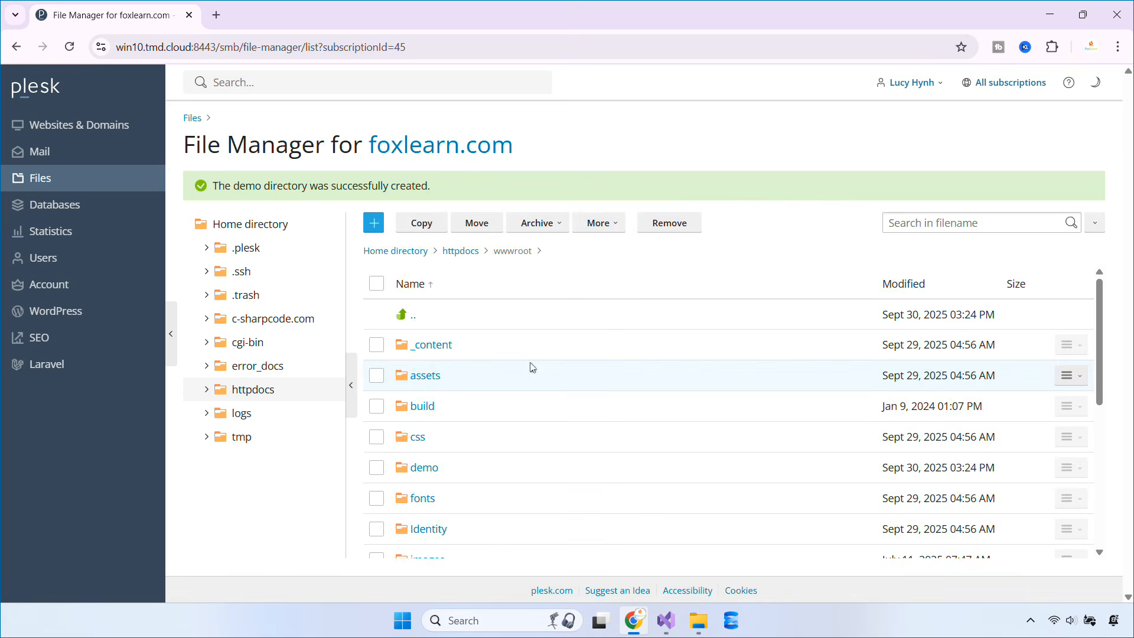
Upload publish.zip from the local publish output folder into demo
{"action": "left_click", "coordinate": [435, 472]}
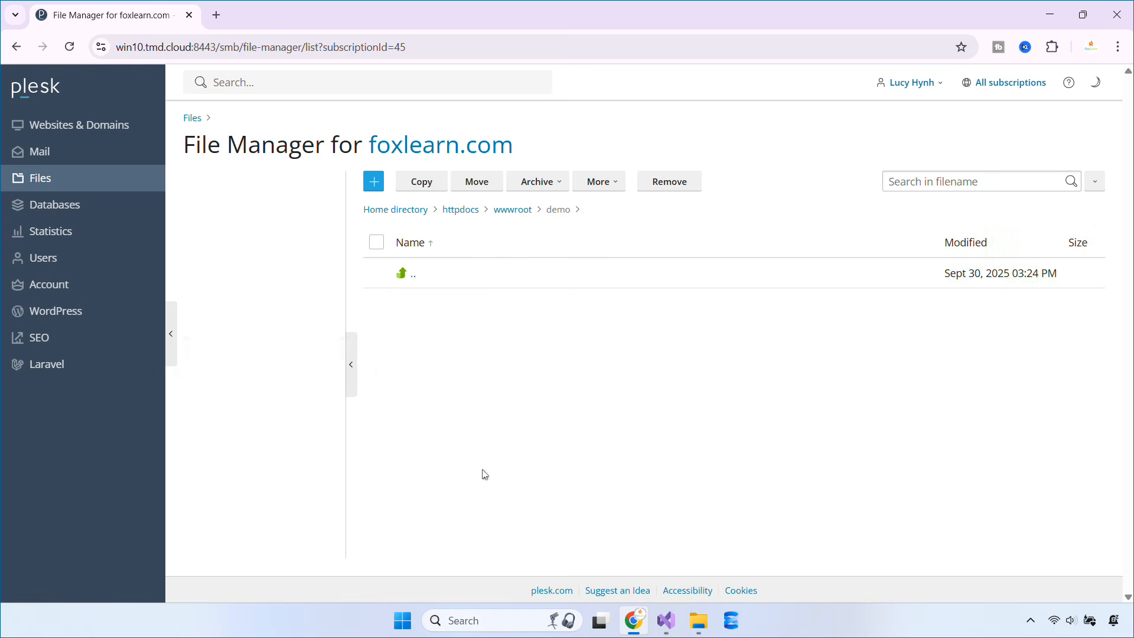
{"action": "left_click", "coordinate": [374, 184]}
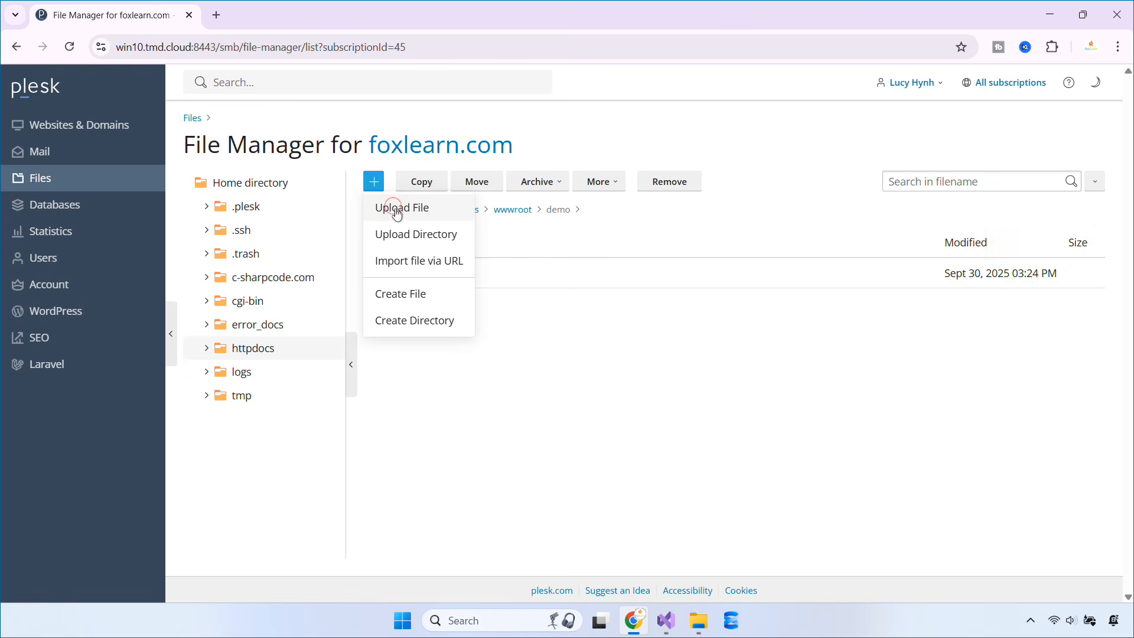
{"action": "left_click", "coordinate": [392, 209]}
{"action": "key", "text": "ctrl+v"}
{"action": "key", "text": "Return"}
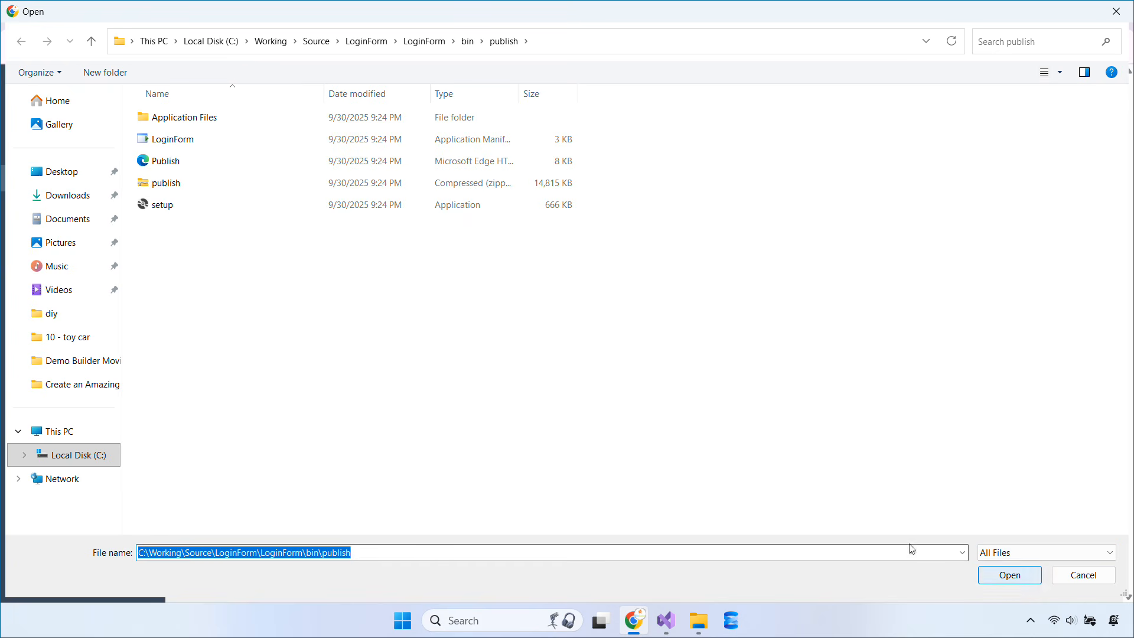
{"action": "double_click", "coordinate": [343, 185]}
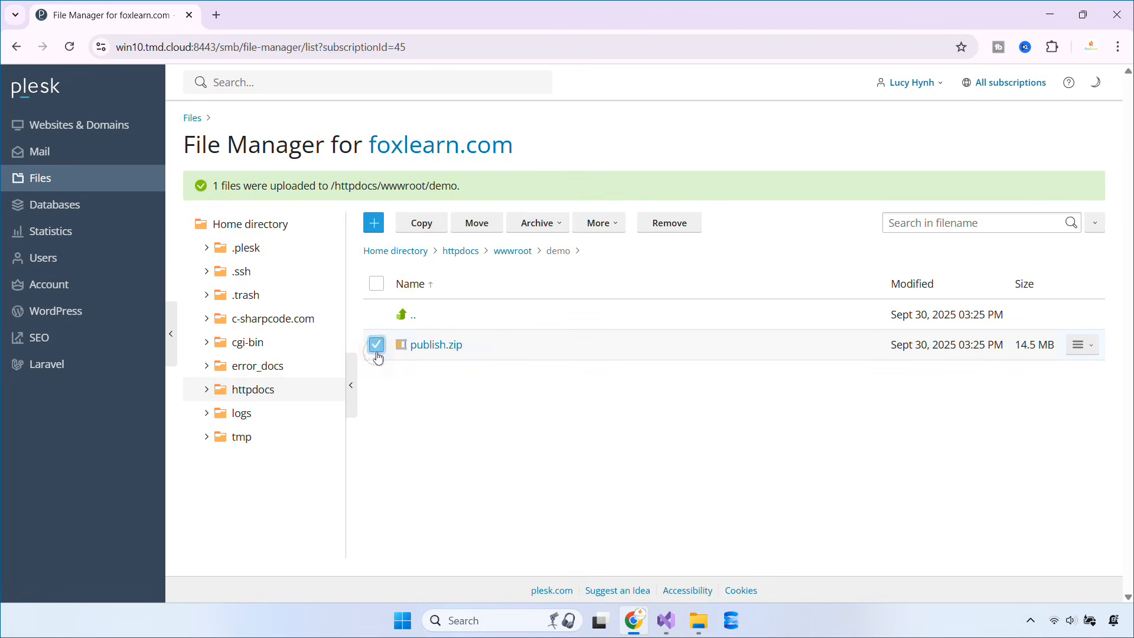
Extract publish.zip into demo with Replace existing files enabled
{"action": "left_click", "coordinate": [537, 224]}
{"action": "left_click", "coordinate": [544, 249]}
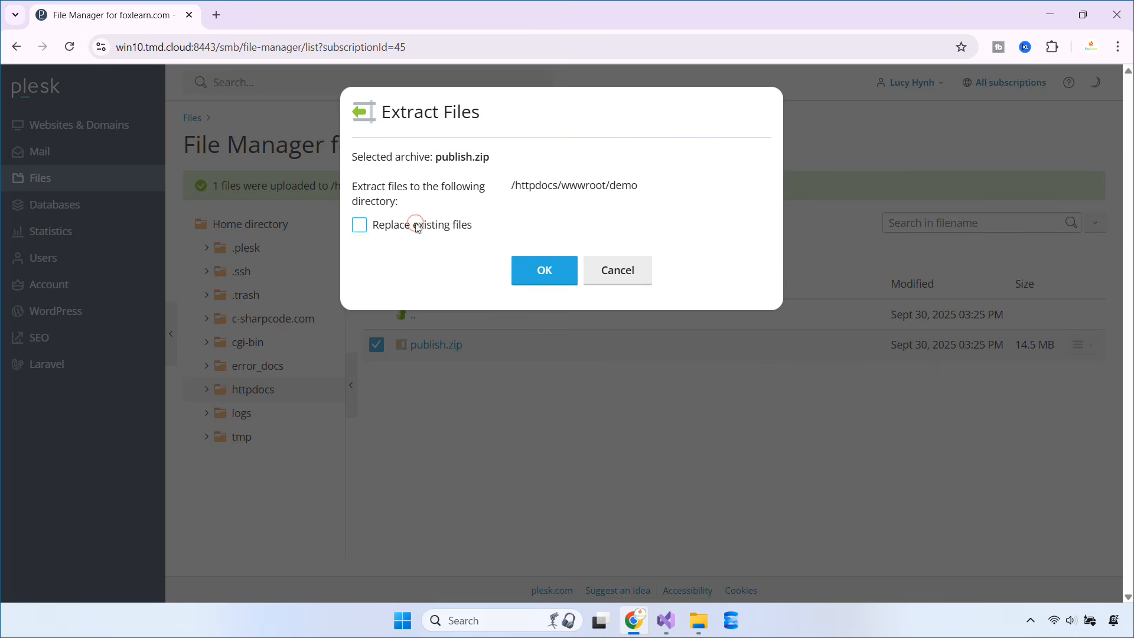
{"action": "left_click", "coordinate": [414, 224]}
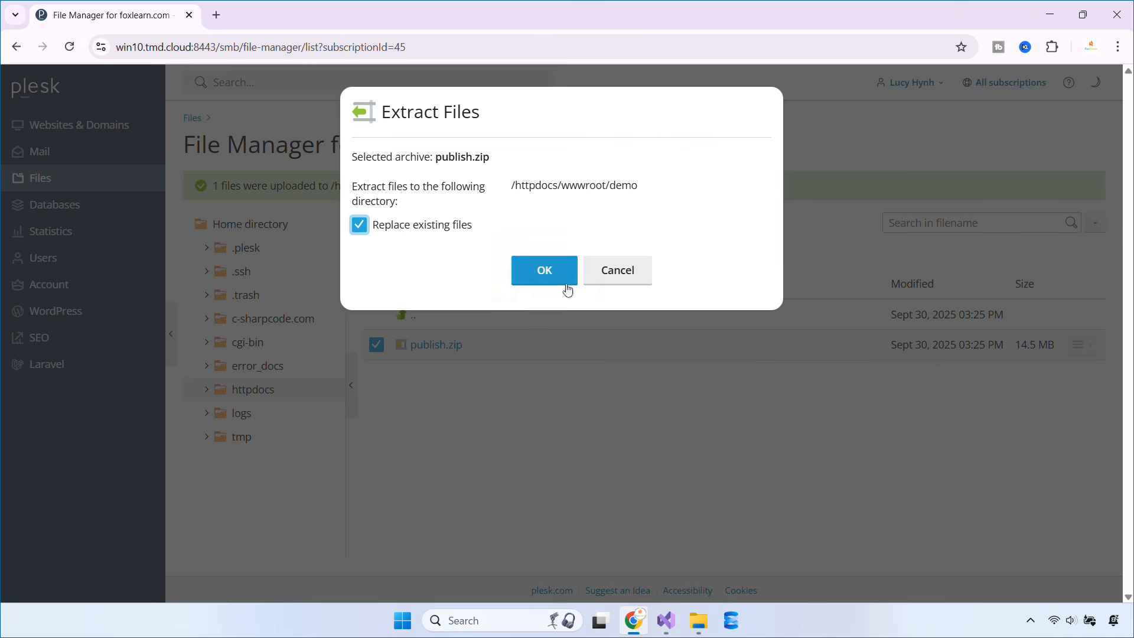
{"action": "left_click", "coordinate": [556, 273]}
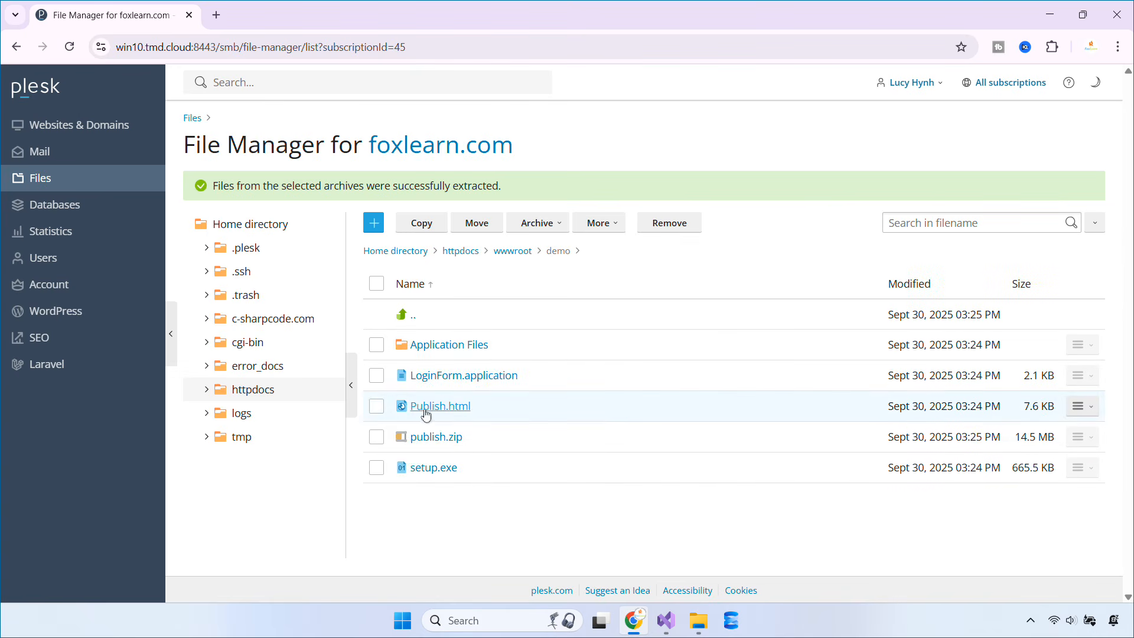
{"action": "left_click", "coordinate": [213, 14]}
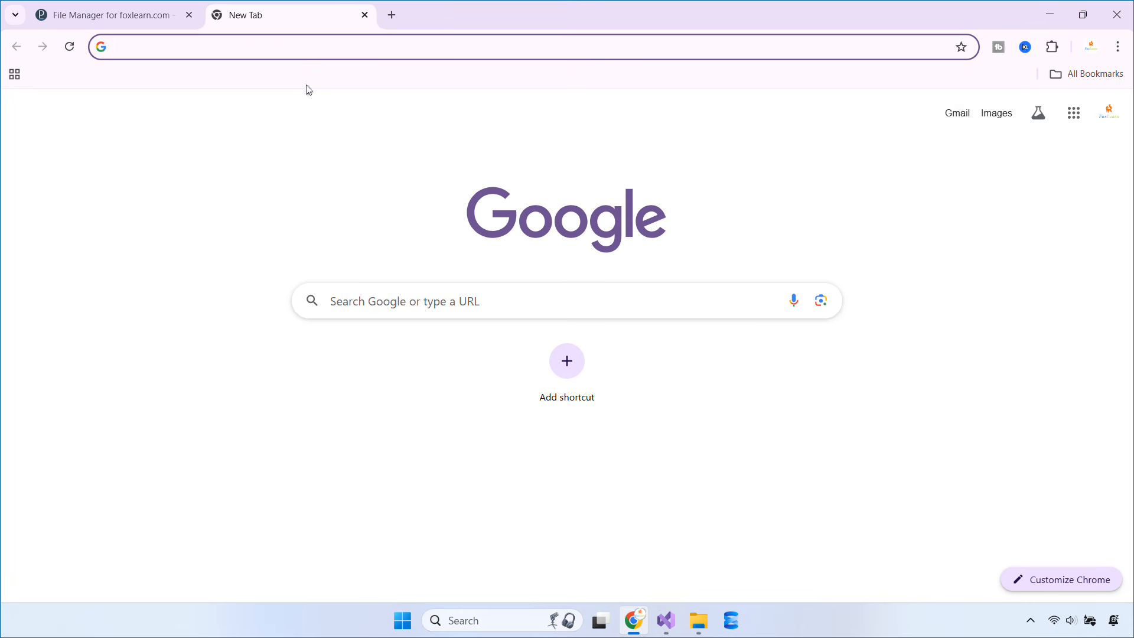
Install LoginForm from foxlearn.com/demo/publish.html despite the unknown-publisher warning, then close the launched form
{"action": "type", "text": "foxlearn.com/demo/pu"}
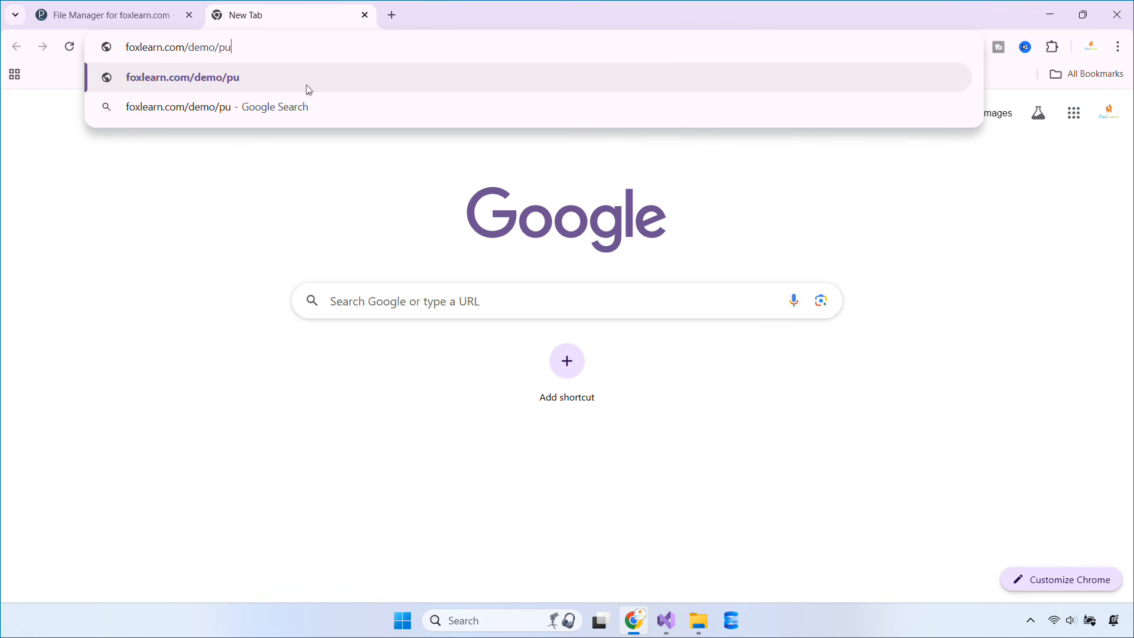
{"action": "type", "text": "blish.html"}
{"action": "key", "text": "Return"}
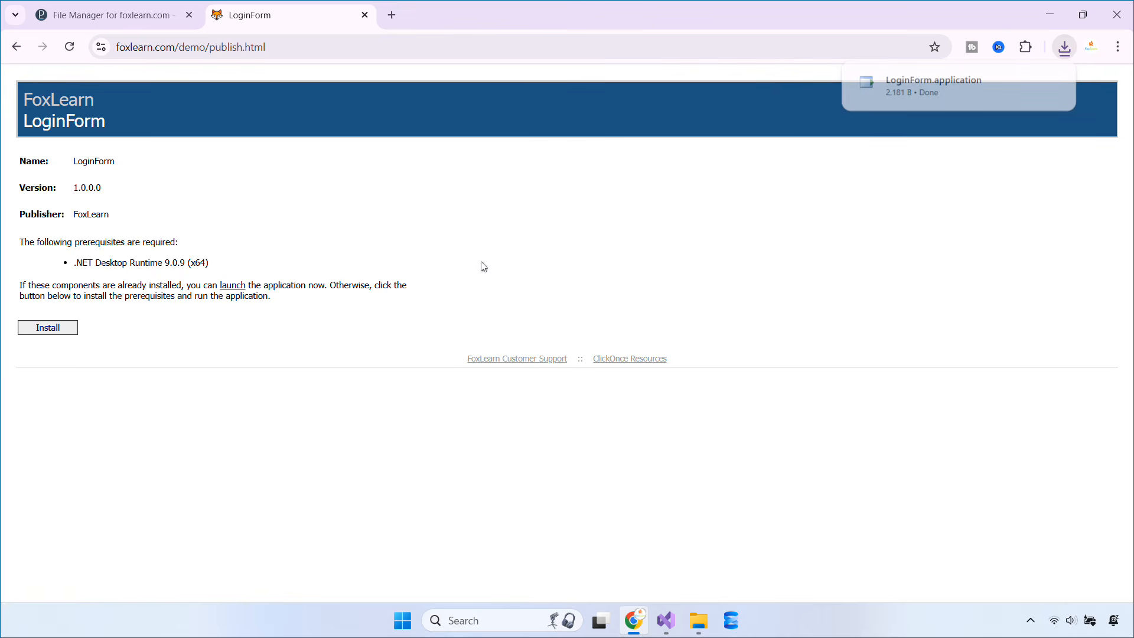
{"action": "left_click", "coordinate": [874, 98]}
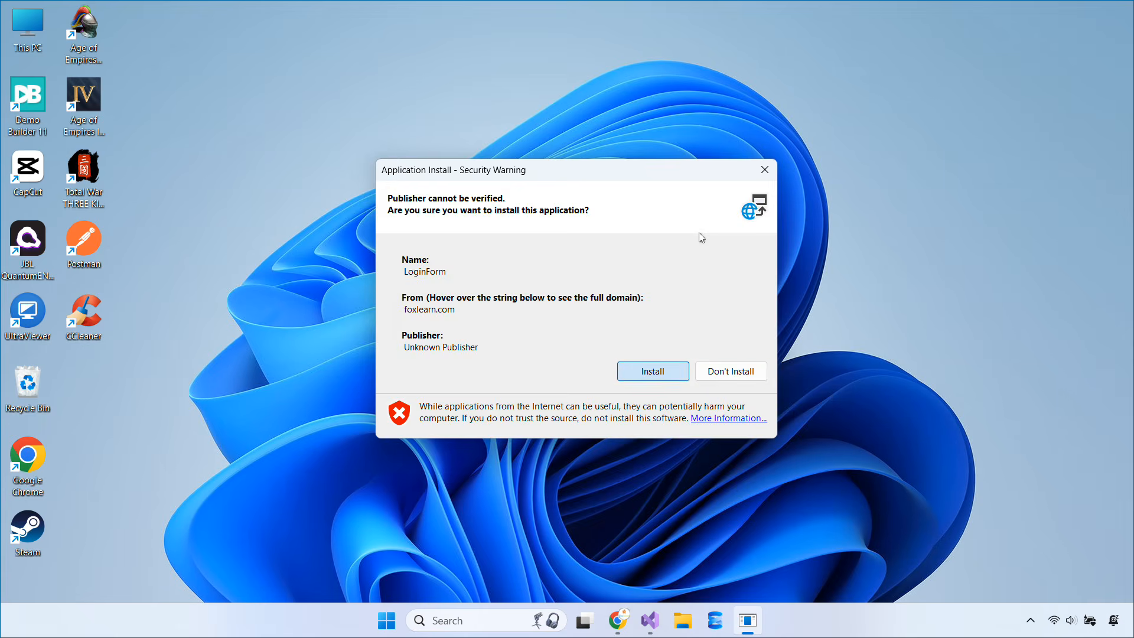
{"action": "key", "text": "Return"}
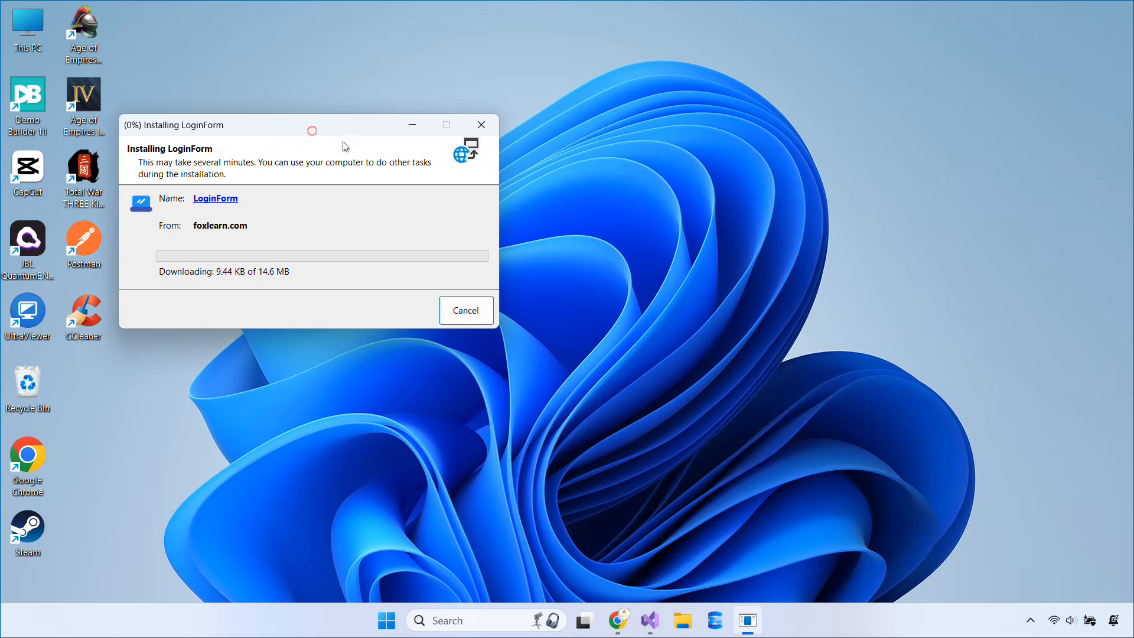
{"action": "left_click_drag", "start_coordinate": [346, 146], "coordinate": [597, 194]}
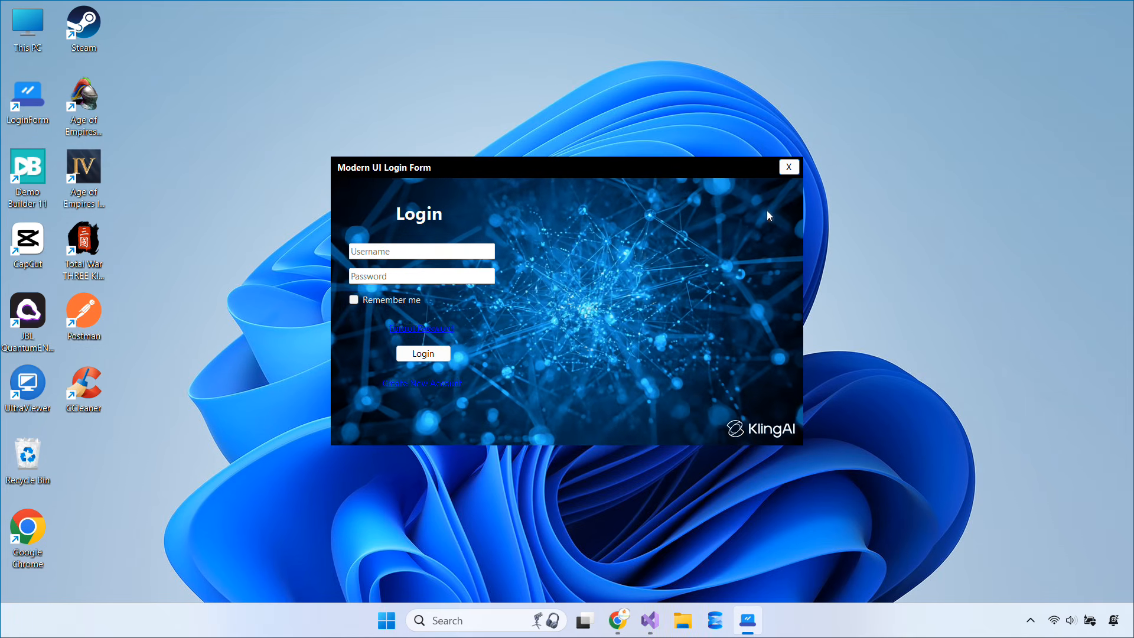
{"action": "left_click", "coordinate": [793, 168]}
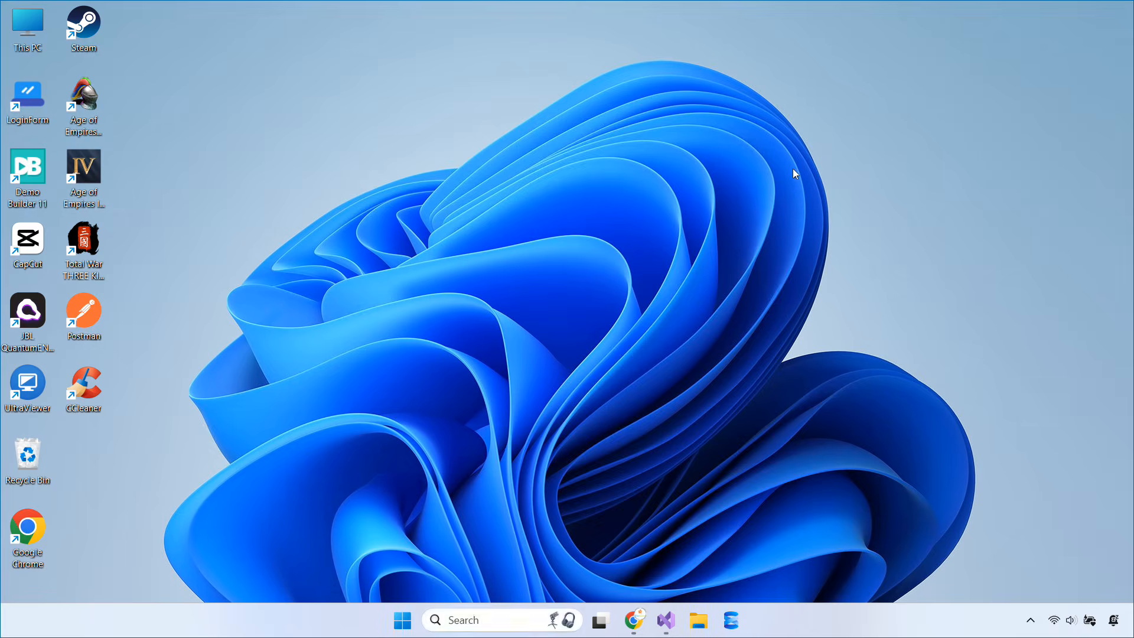
Confirm LoginForm 1.0.0.0 from FoxLearn in Programs and Features, then relaunch it from the desktop shortcut
{"action": "key", "text": "super+s"}
{"action": "type", "text": "con"}
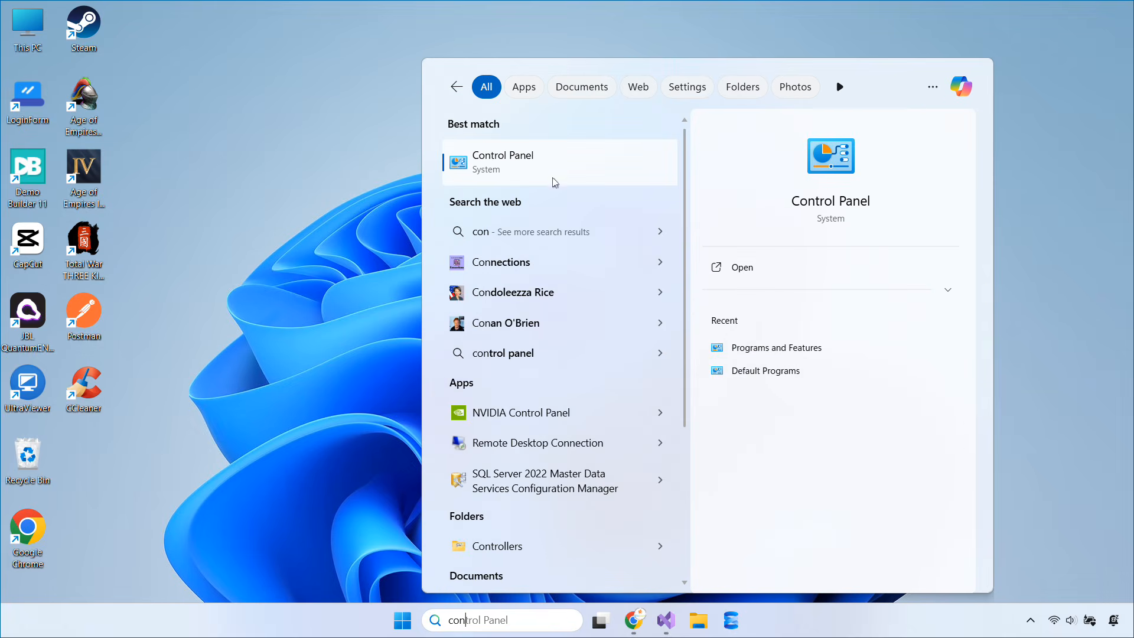
{"action": "left_click", "coordinate": [538, 165]}
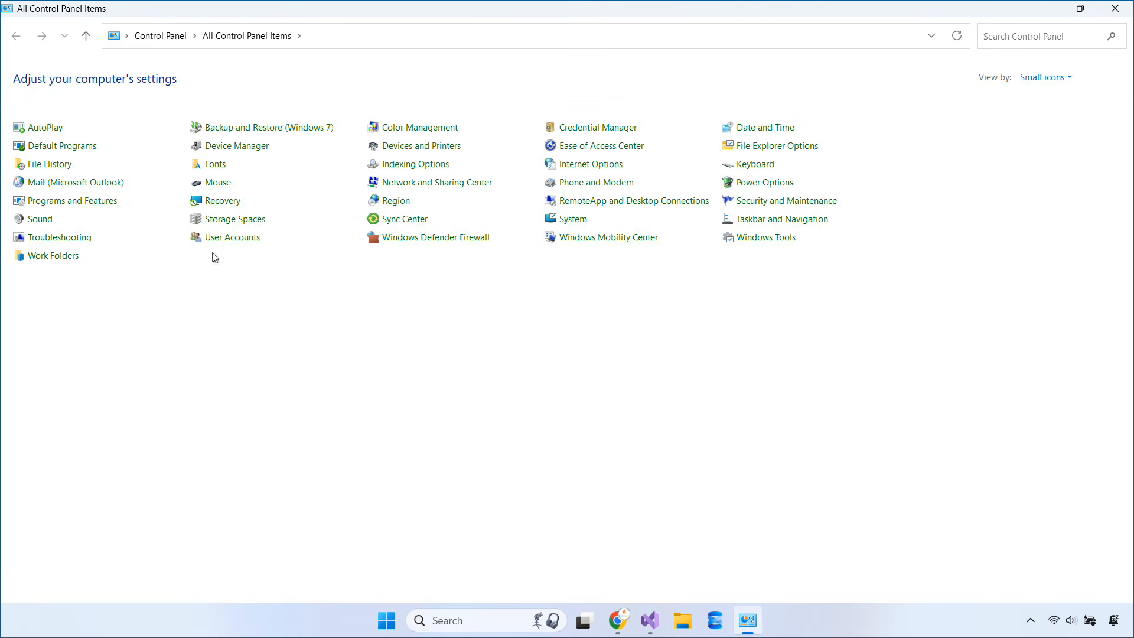
{"action": "left_click", "coordinate": [91, 201]}
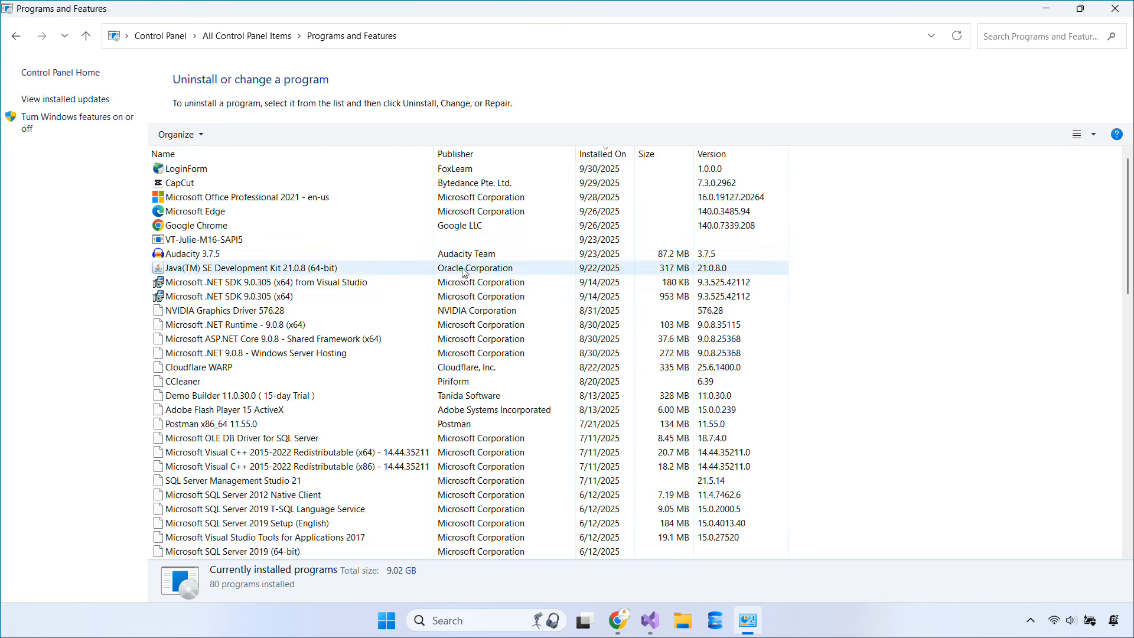
{"action": "left_click", "coordinate": [581, 169]}
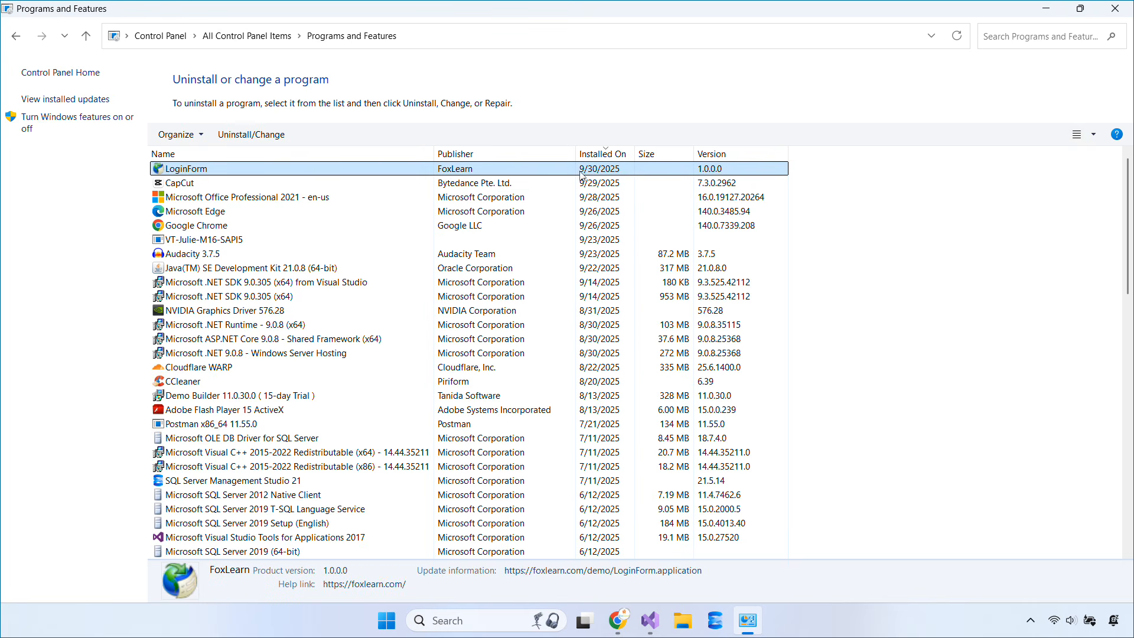
{"action": "left_click", "coordinate": [1047, 9]}
{"action": "double_click", "coordinate": [33, 93]}
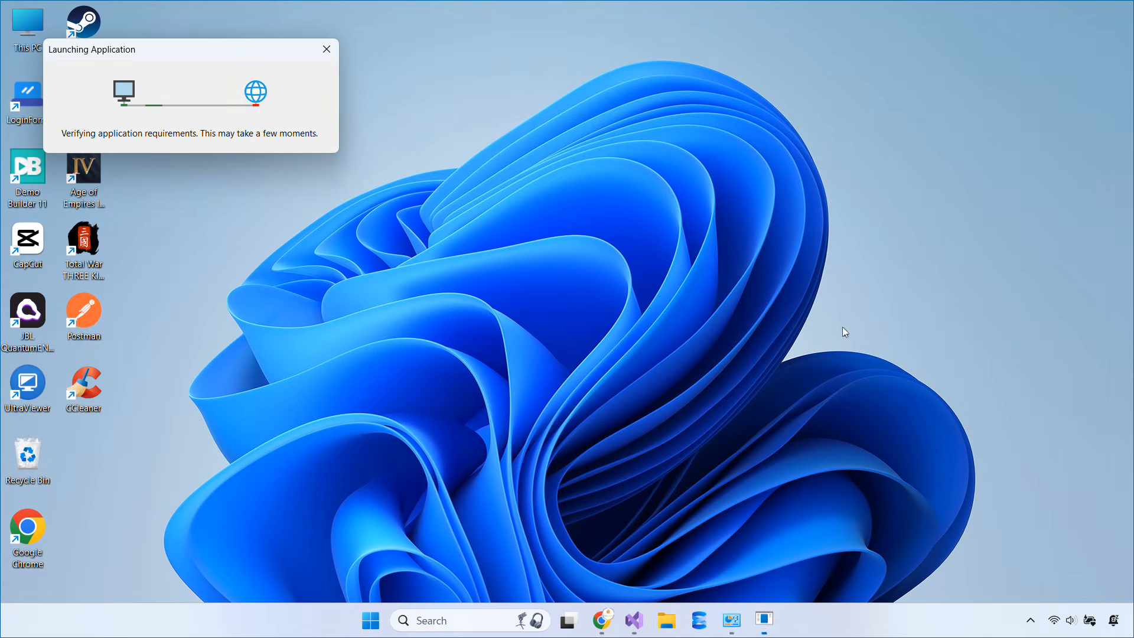
Open the LoginForm process's file location from Task Manager to reveal LoginForm.exe
{"action": "right_click", "coordinate": [816, 625]}
{"action": "left_click", "coordinate": [867, 569]}
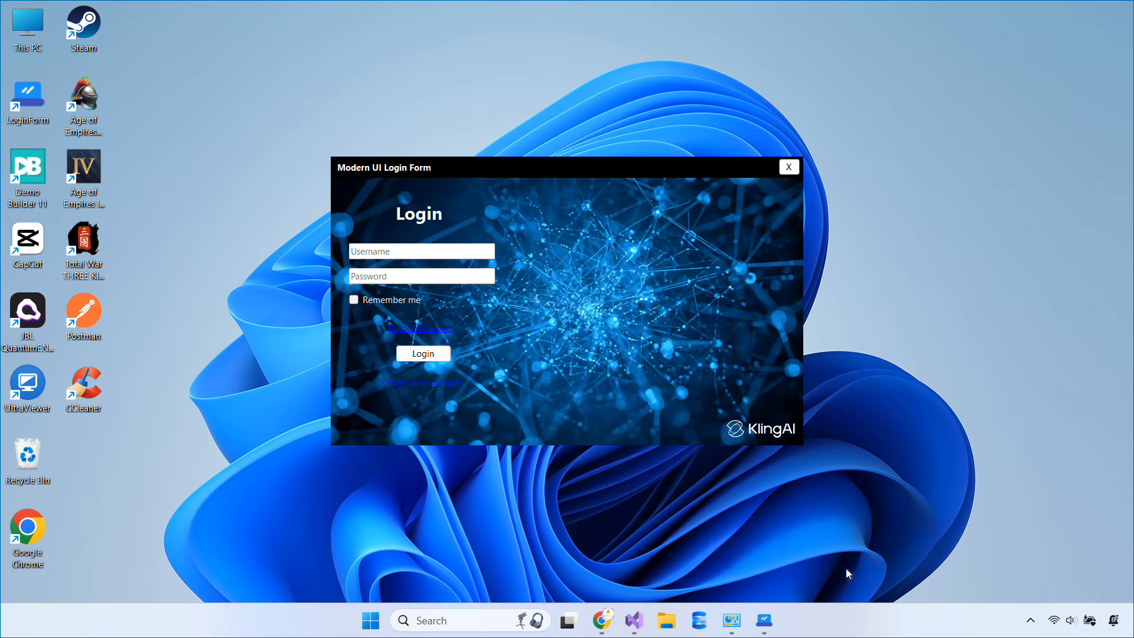
{"action": "scroll", "coordinate": [508, 384], "scroll_direction": "down", "scroll_amount": 10}
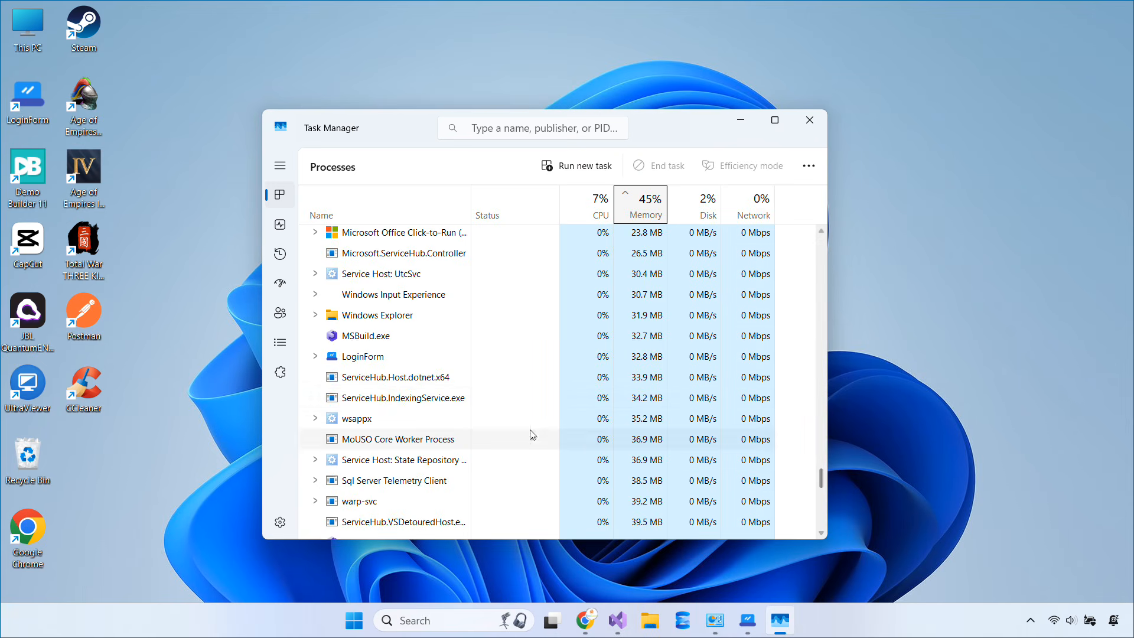
{"action": "left_click", "coordinate": [362, 356]}
{"action": "right_click", "coordinate": [363, 358]}
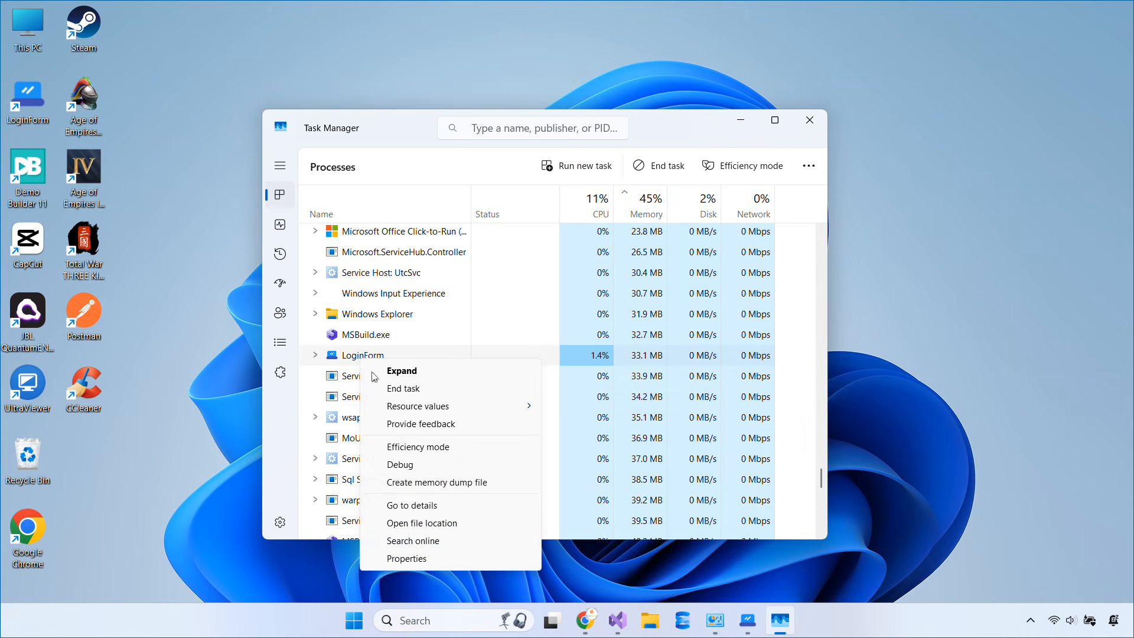
{"action": "left_click", "coordinate": [414, 521]}
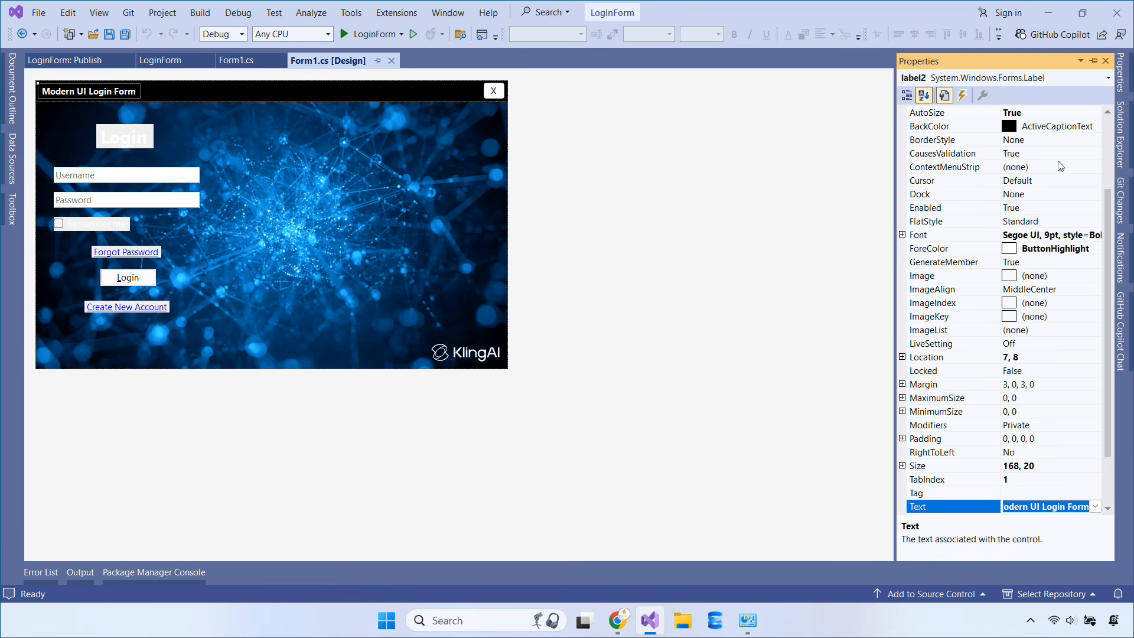
Rename the form's title label to lblTitle in the designer
{"action": "scroll", "coordinate": [1062, 166], "scroll_direction": "up", "scroll_amount": 3}
{"action": "left_click", "coordinate": [1041, 131]}
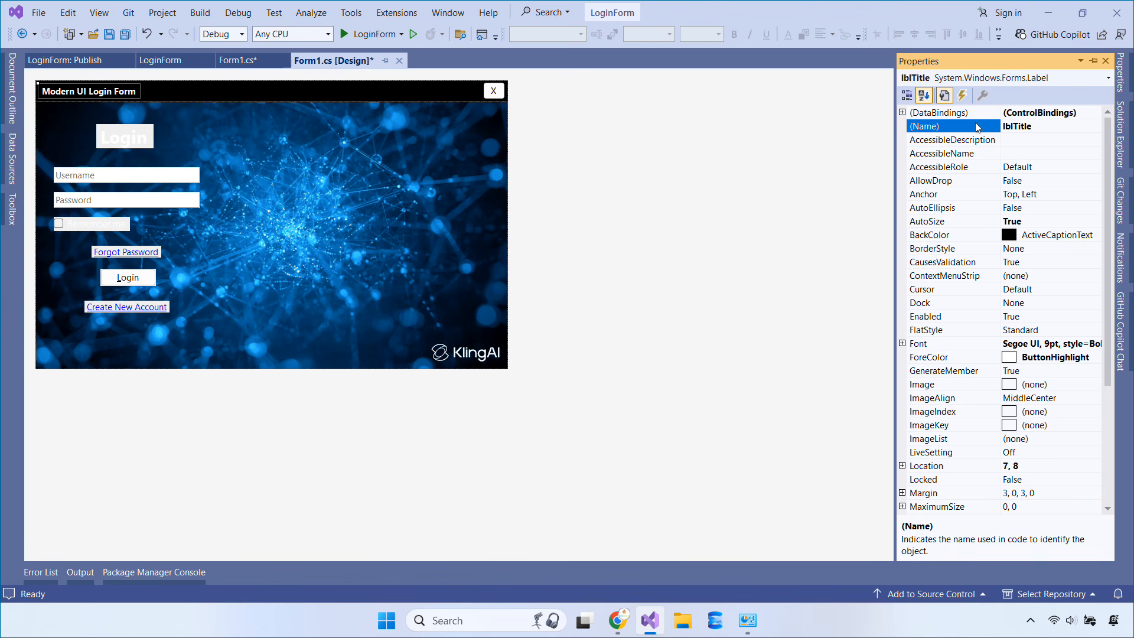
{"action": "right_click", "coordinate": [420, 147]}
{"action": "left_click", "coordinate": [436, 155]}
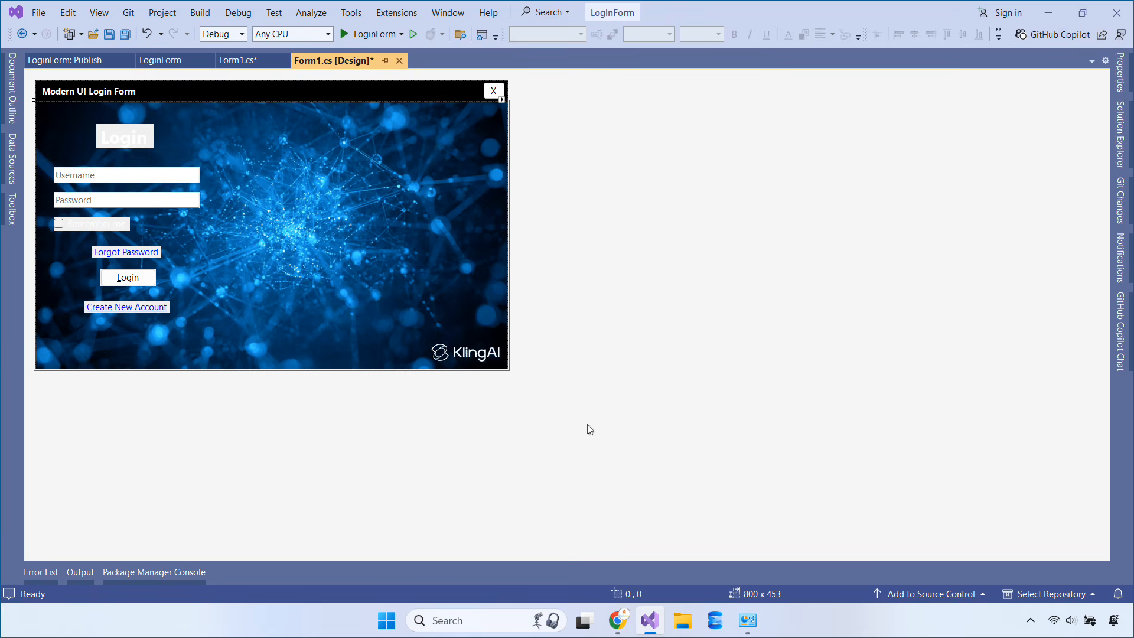
In Form1_Load, read ClickOnce_CurrentVersion into versionString and parse it with Version.Parse
{"action": "key", "text": "F7"}
{"action": "key", "text": "Return"}
{"action": "type", "text": "str"}
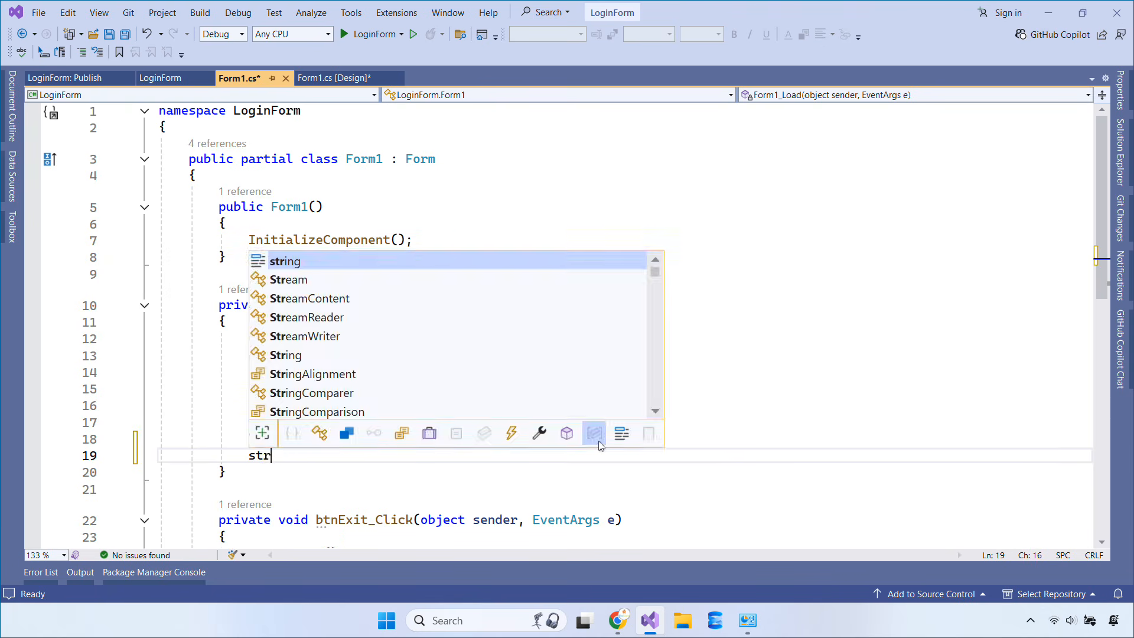
{"action": "type", "text": "ing versionStr"}
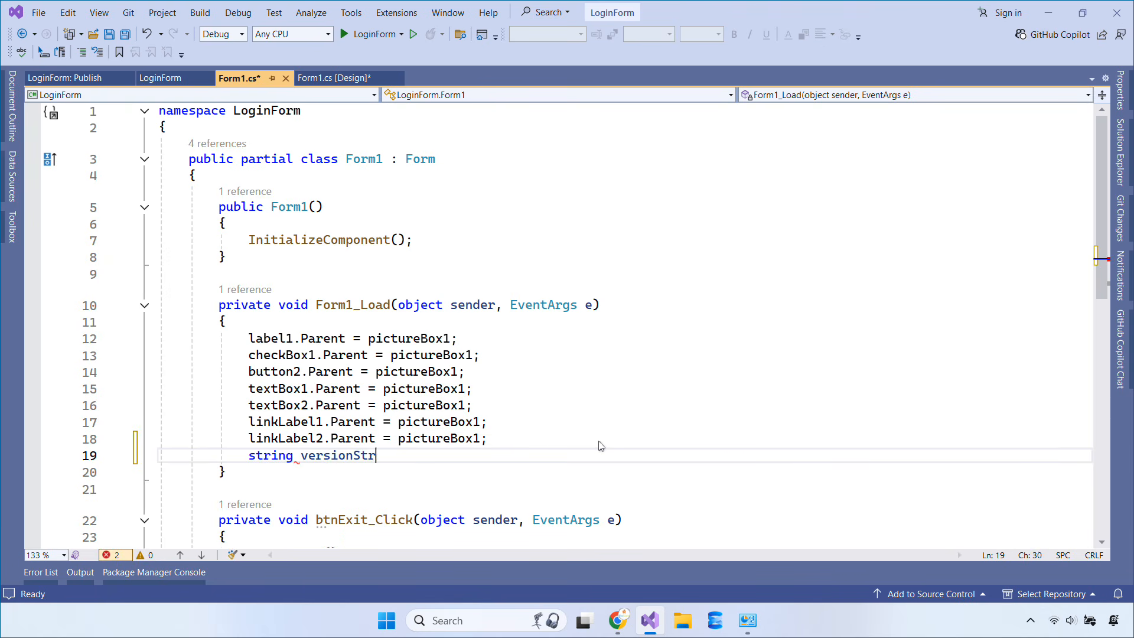
{"action": "type", "text": "ing = Environment"}
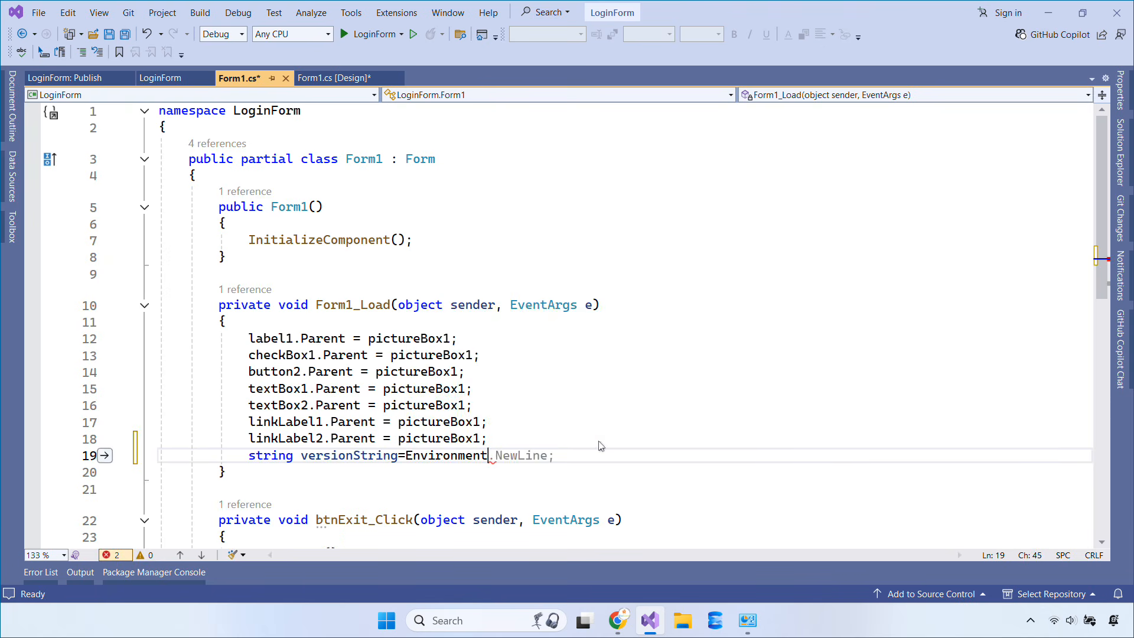
{"action": "type", "text": ".GetEnvironmentVariable"}
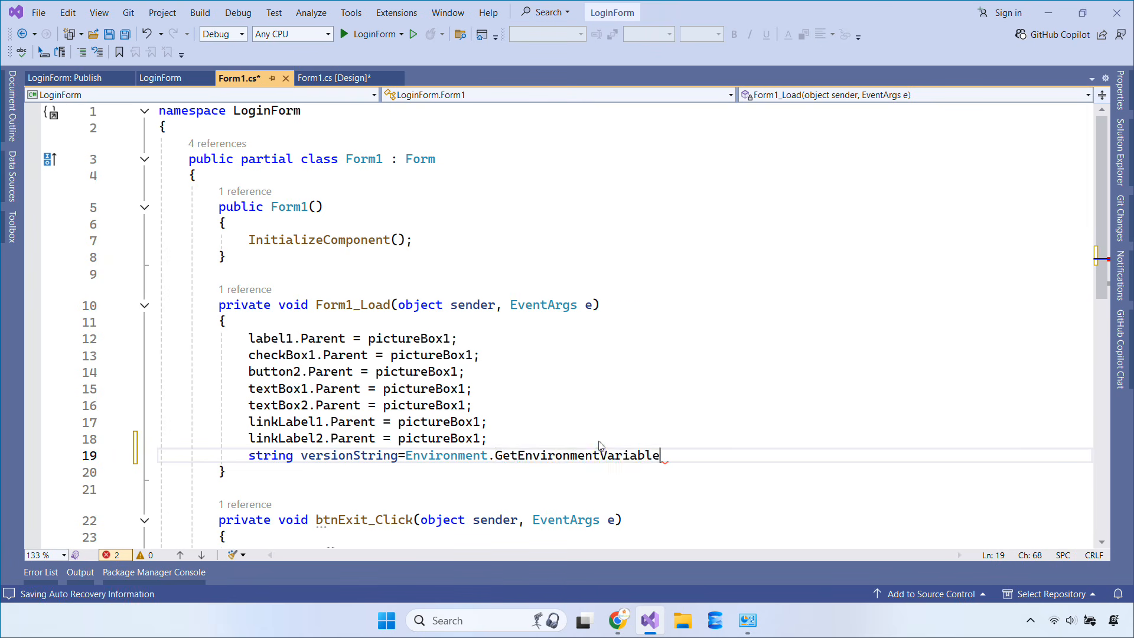
{"action": "type", "text": "(\"Clic"}
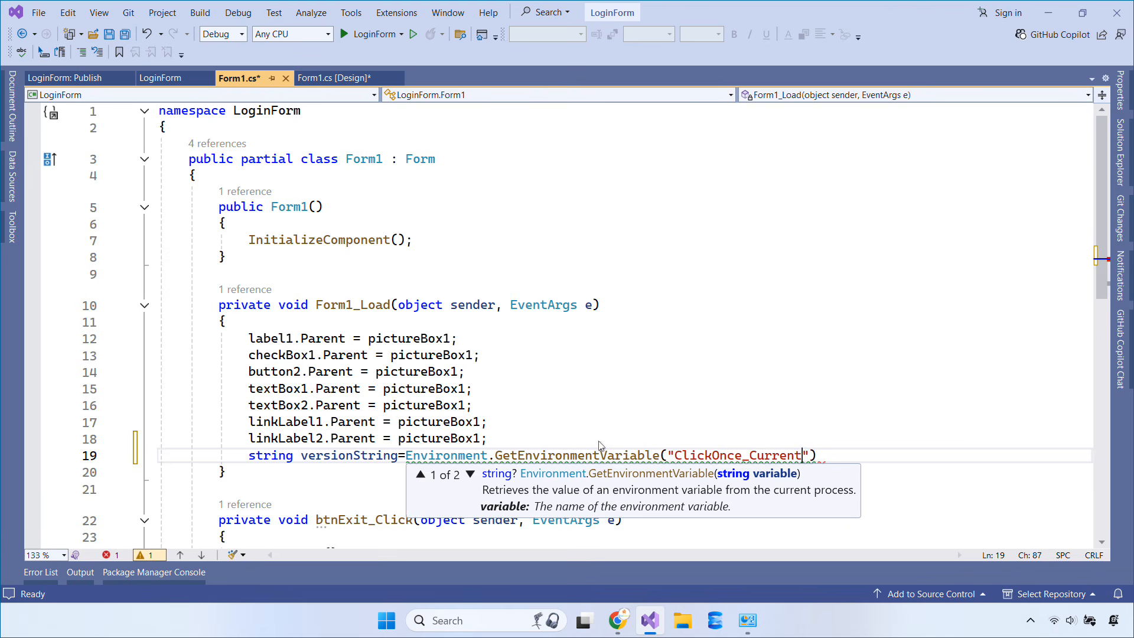
{"action": "type", "text": "kOnce_CurrentVersion\") "}
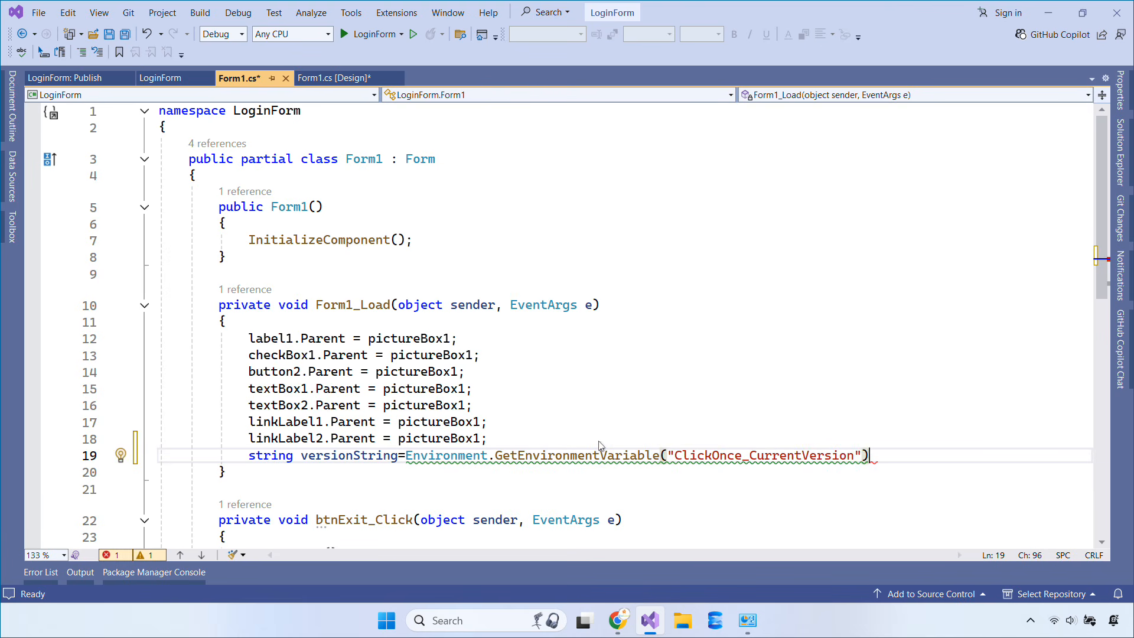
{"action": "type", "text": "?? \"0"}
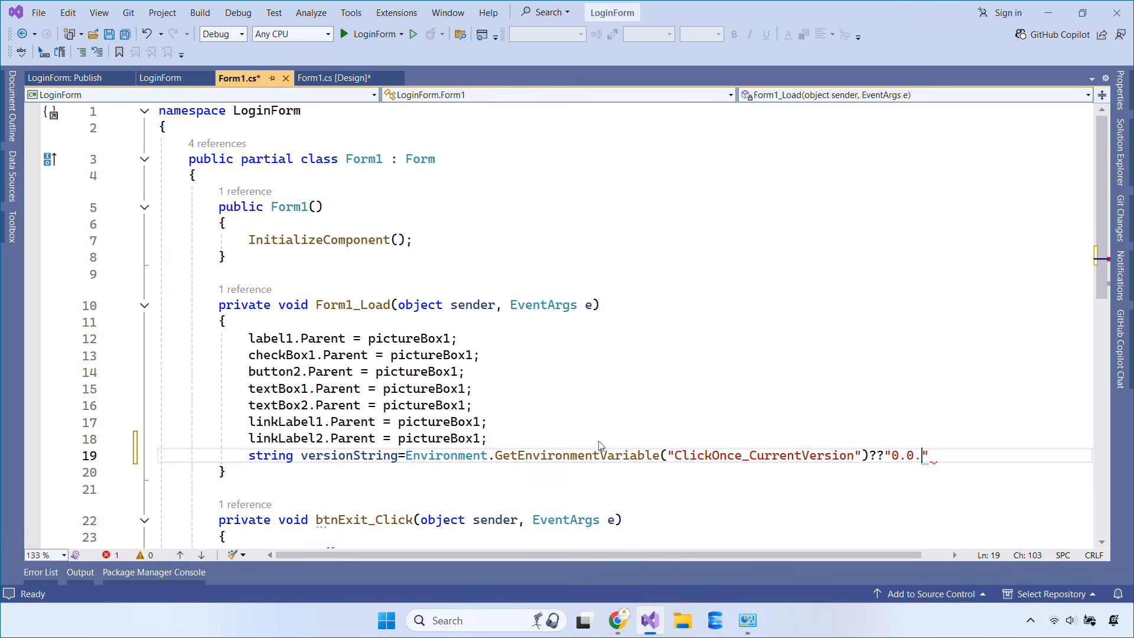
{"action": "type", "text": ".0.0.0\""}
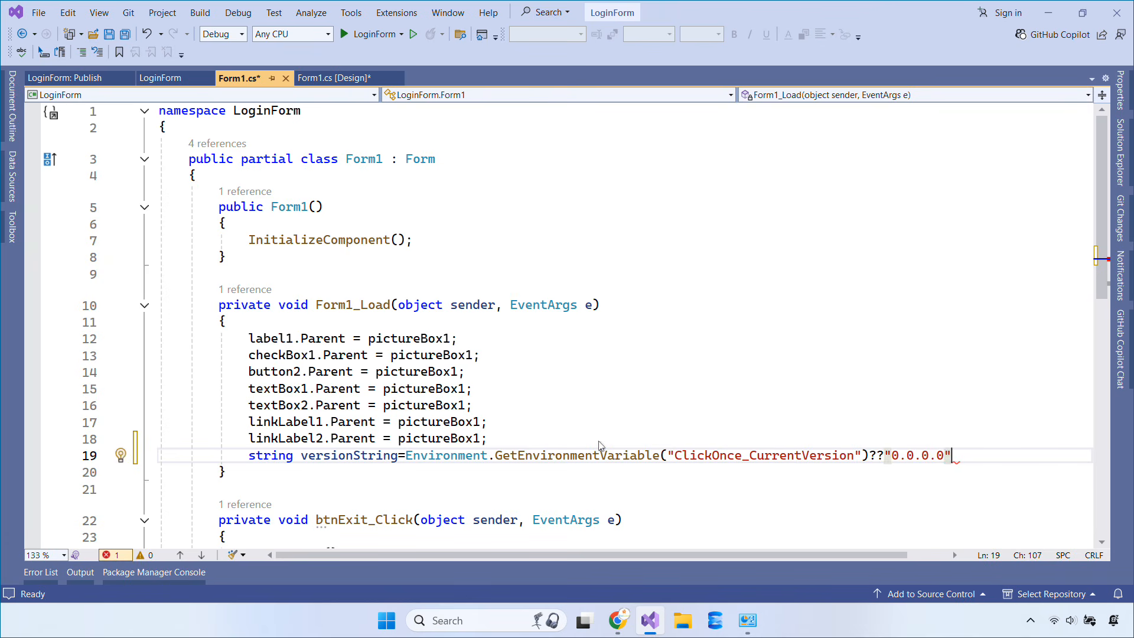
{"action": "type", "text": ";"}
{"action": "key", "text": "Return"}
{"action": "type", "text": "var "}
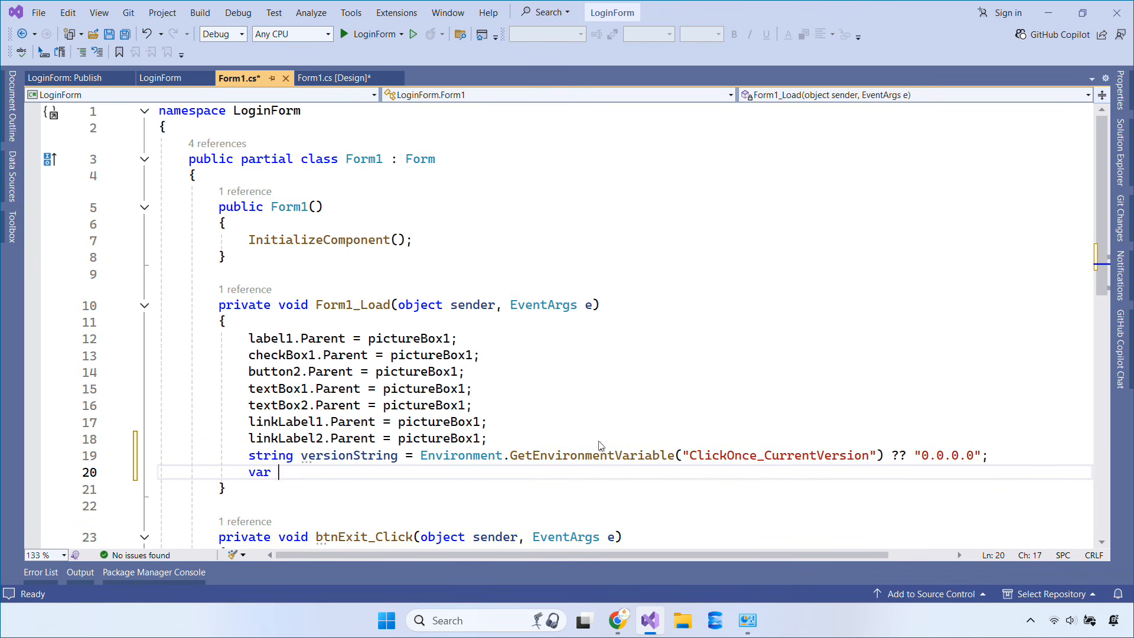
{"action": "type", "text": "currentV"}
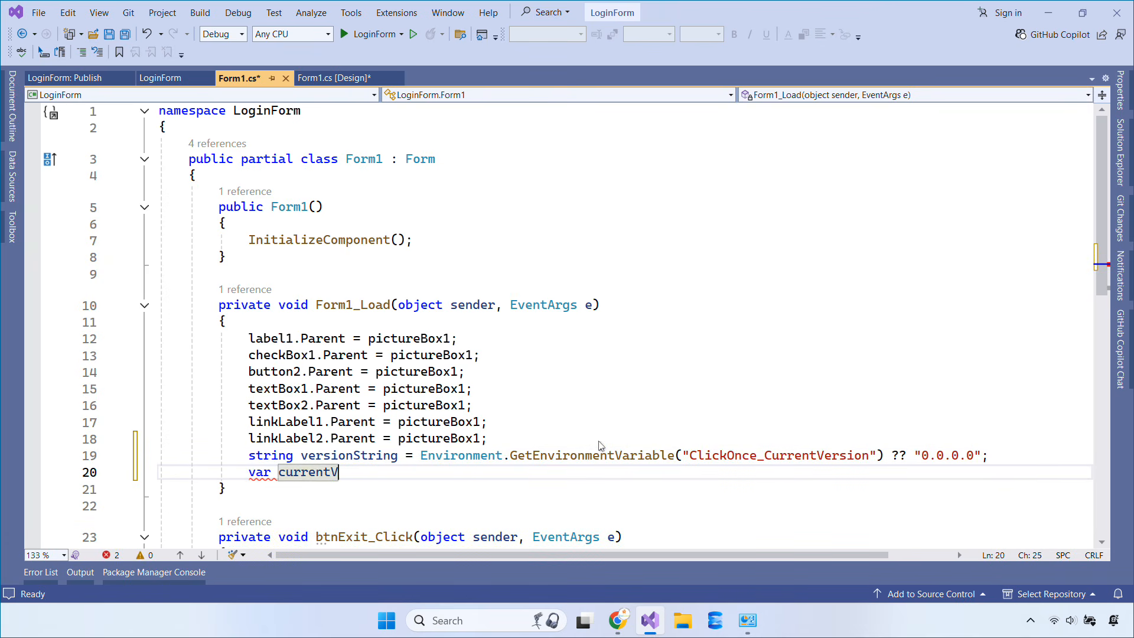
{"action": "type", "text": "ersion=Version."}
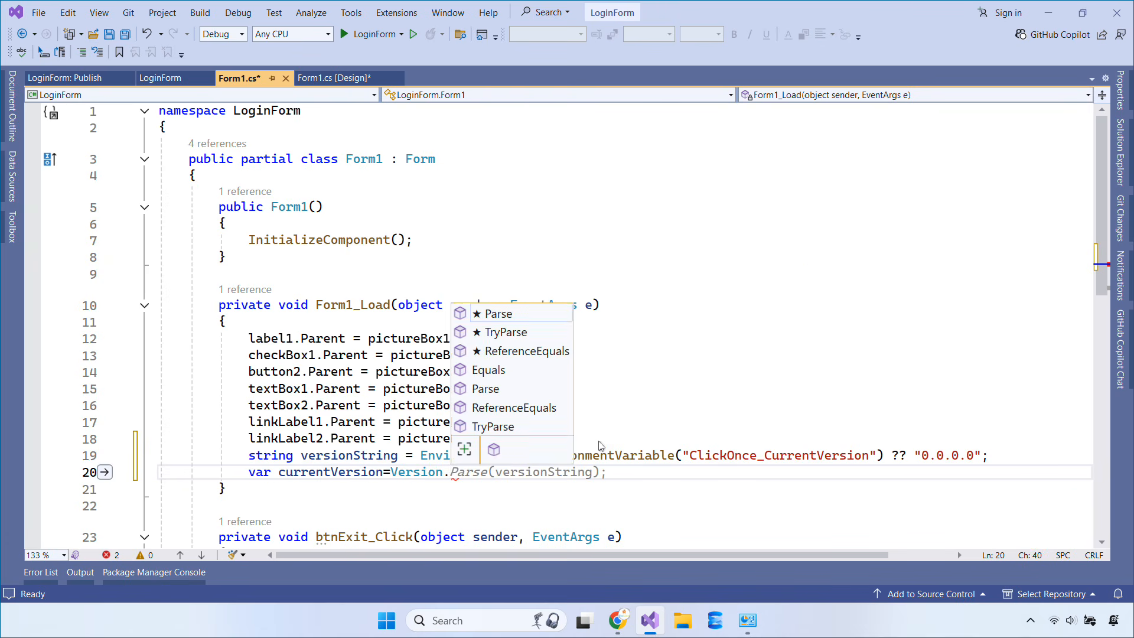
{"action": "key", "text": "Tab"}
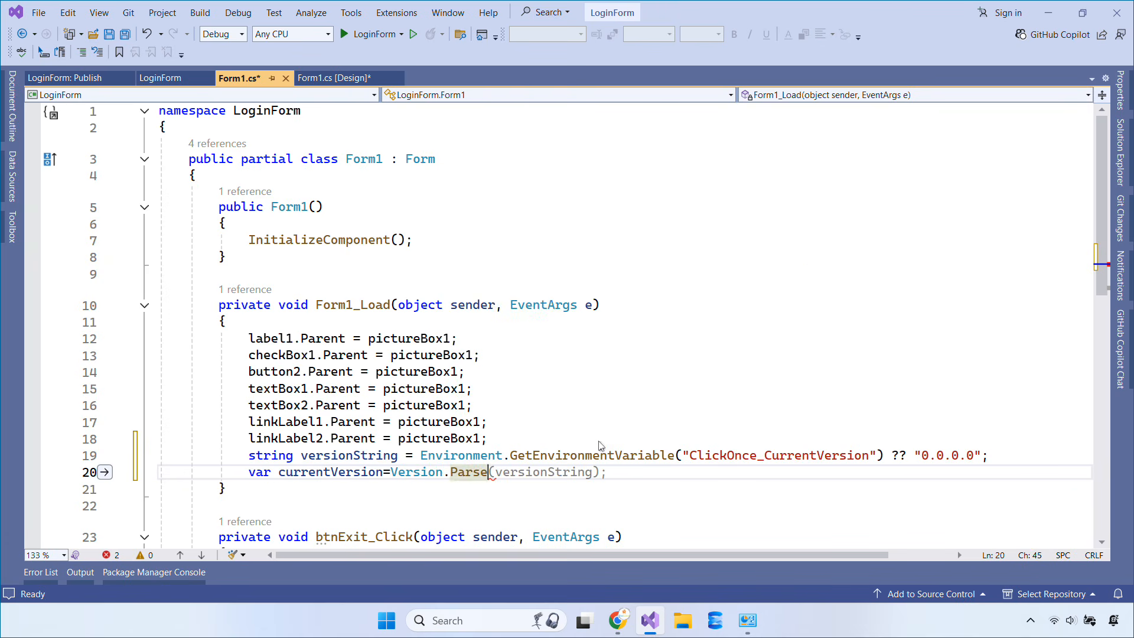
Set lblTitle.Text to $"Modern UI Login Form v{currentVersion.ToString()}"
{"action": "key", "text": "Return"}
{"action": "type", "text": "l"}
{"action": "key", "text": "Down"}
{"action": "key", "text": "Tab"}
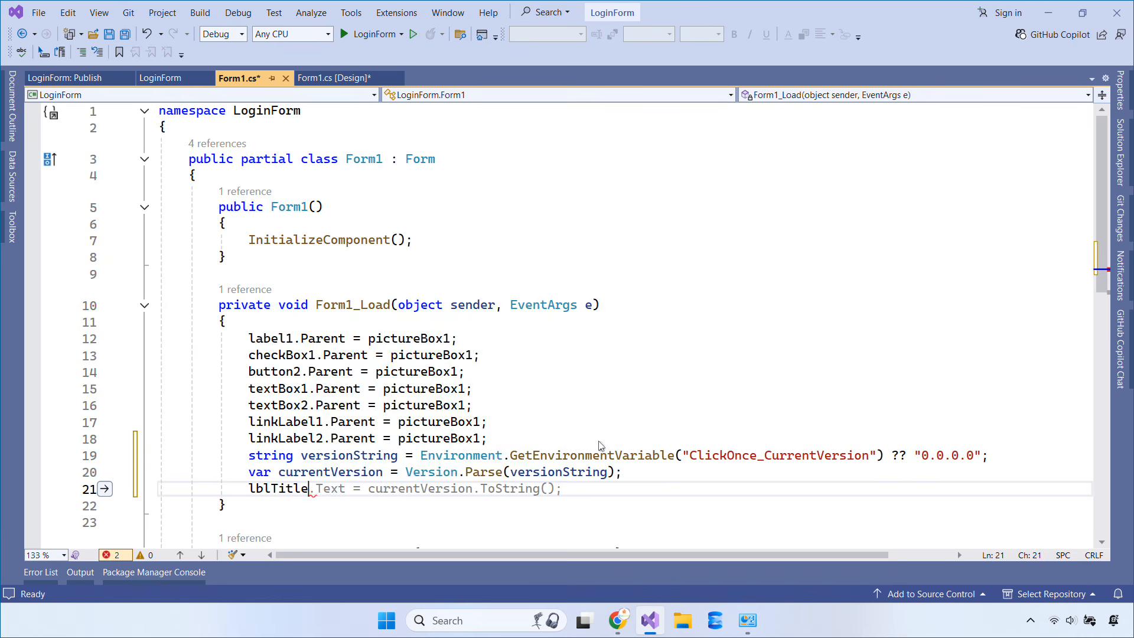
{"action": "type", "text": ".Text"}
{"action": "key", "text": "Tab"}
{"action": "key", "text": "Tab"}
{"action": "type", "text": "$\"\""}
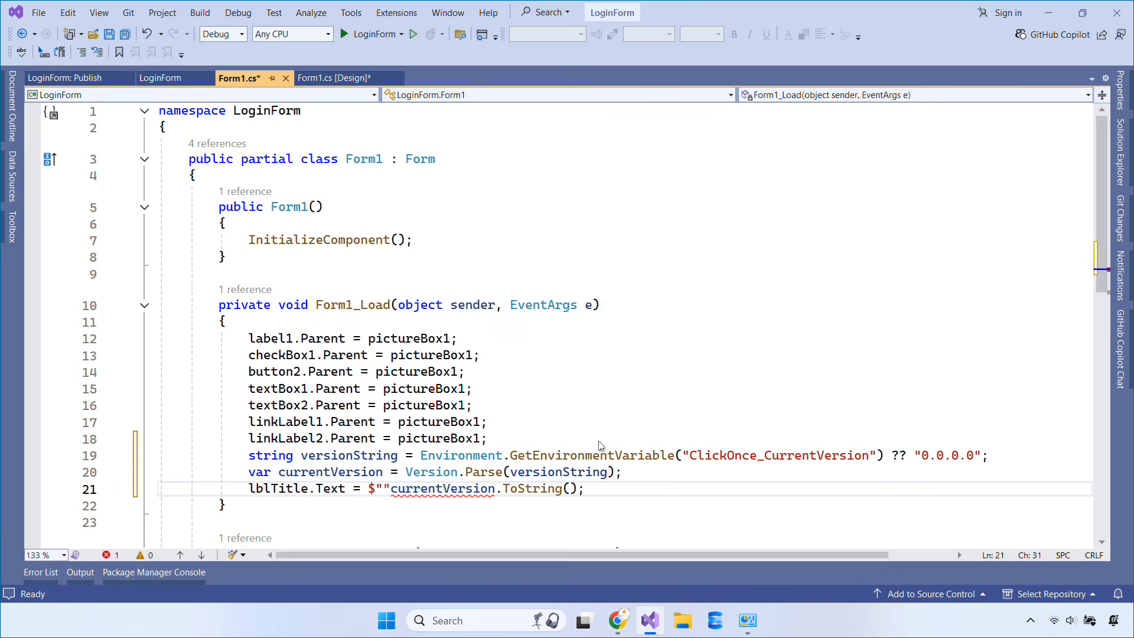
{"action": "type", "text": "Modern UI Login Form v{}"}
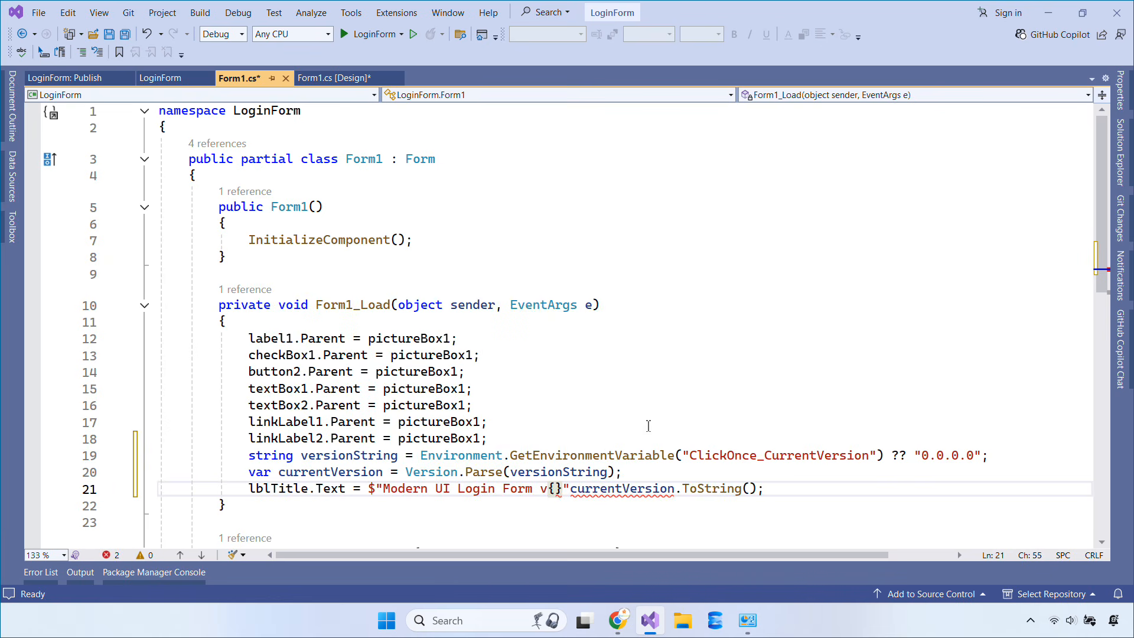
{"action": "left_click_drag", "start_coordinate": [595, 487], "coordinate": [743, 492]}
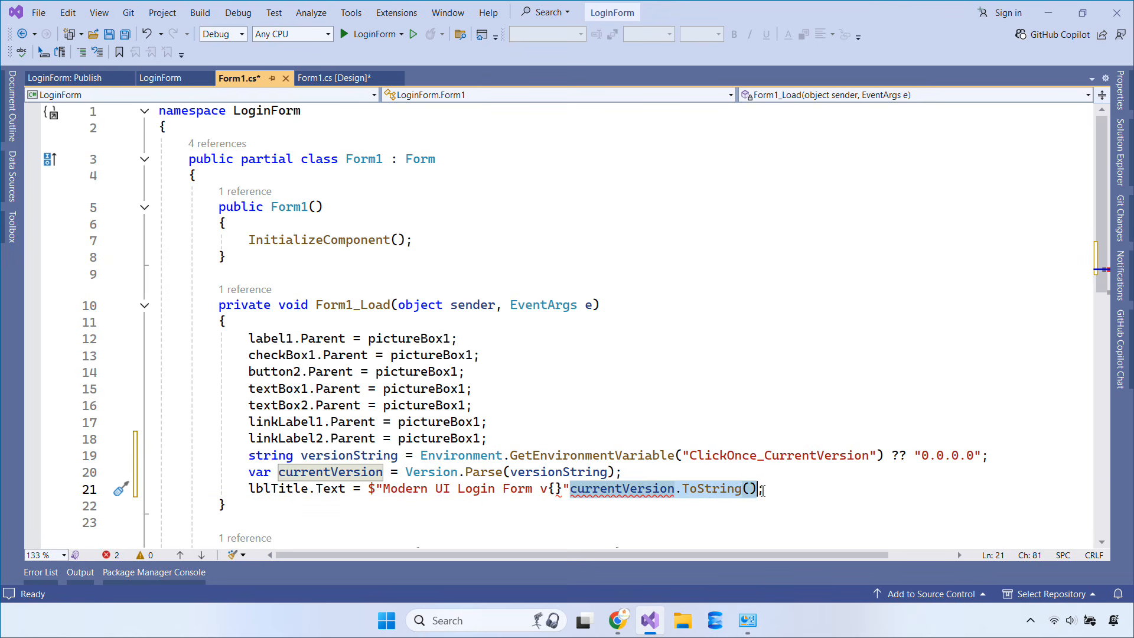
{"action": "left_click_drag", "start_coordinate": [668, 496], "coordinate": [558, 493]}
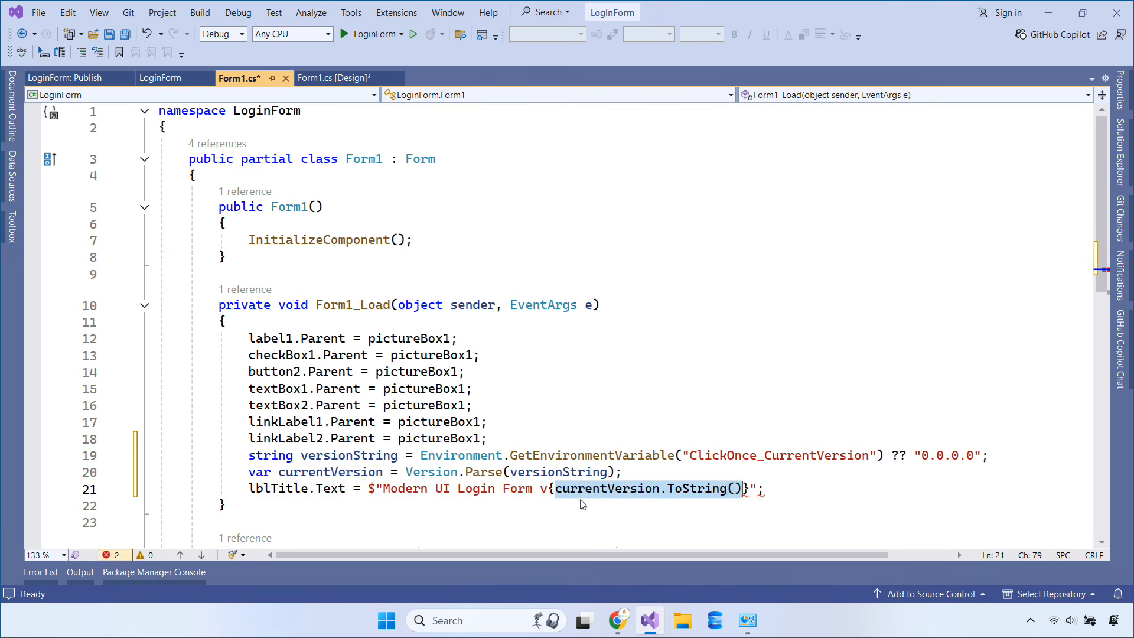
Test-run the app titled v0.0.0.0, then republish LoginForm via ClickOnce and open bin\publish
{"action": "key", "text": "F5"}
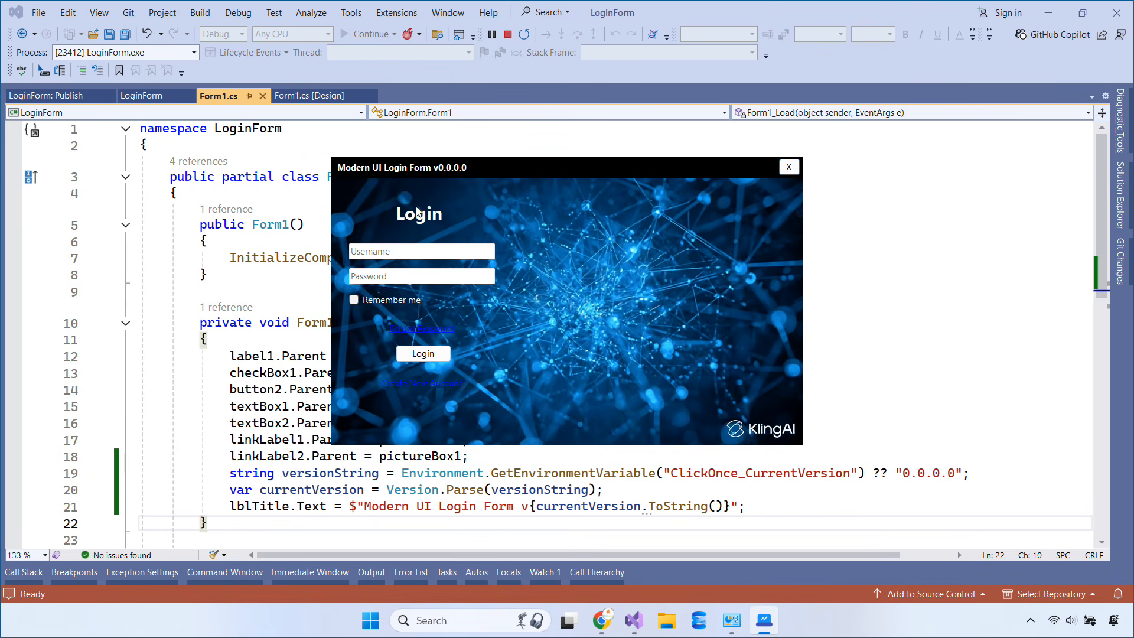
{"action": "left_click", "coordinate": [788, 168]}
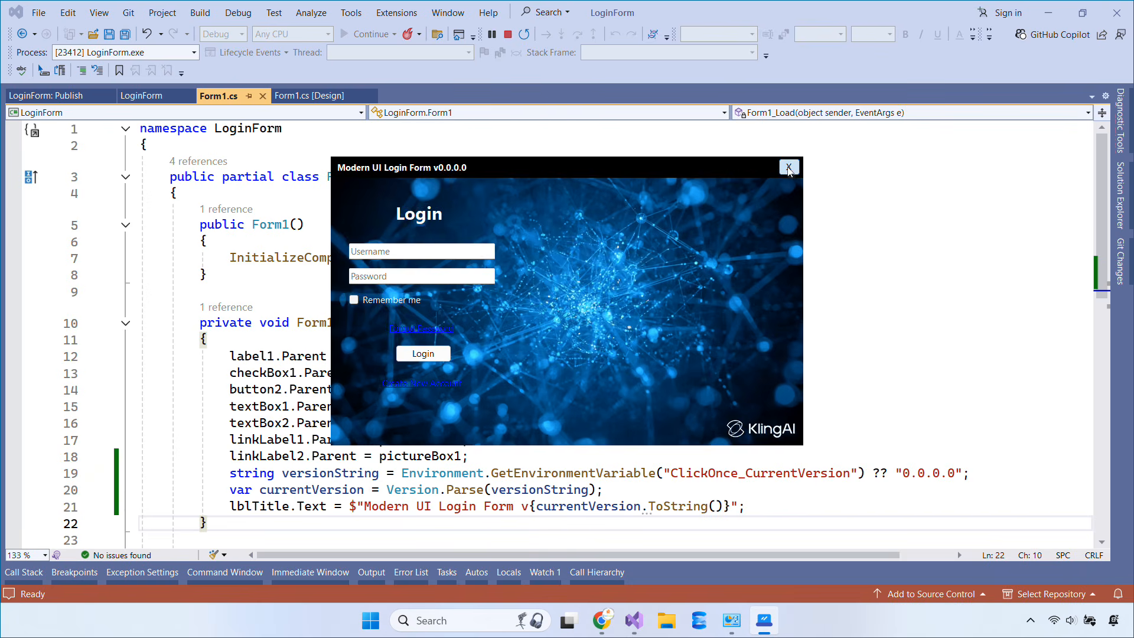
{"action": "left_click", "coordinate": [1120, 226]}
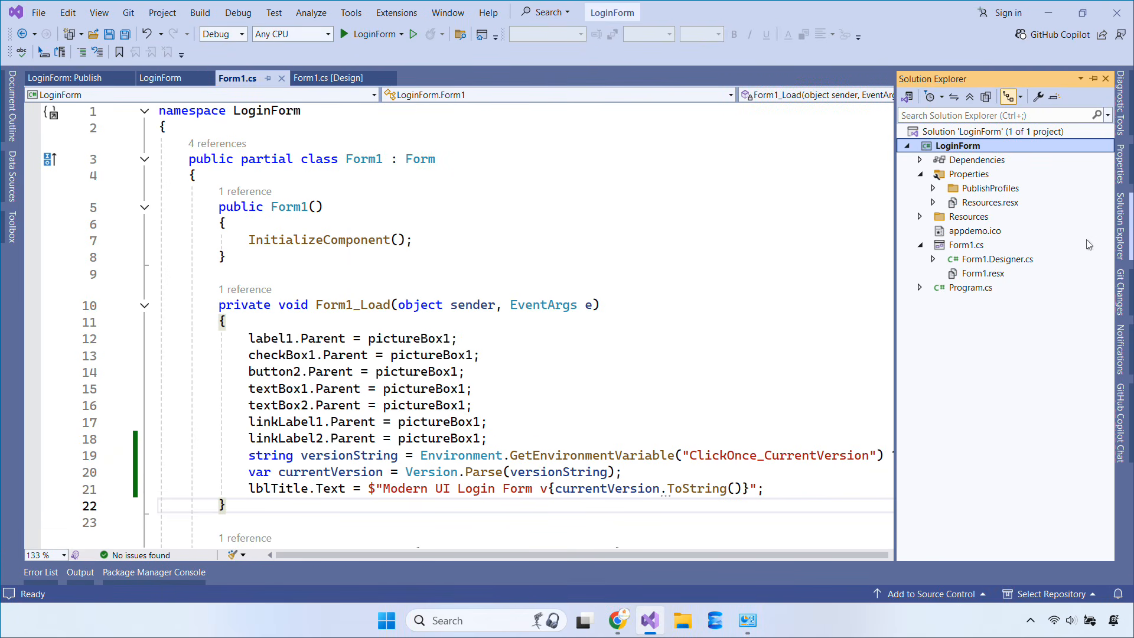
{"action": "right_click", "coordinate": [949, 147]}
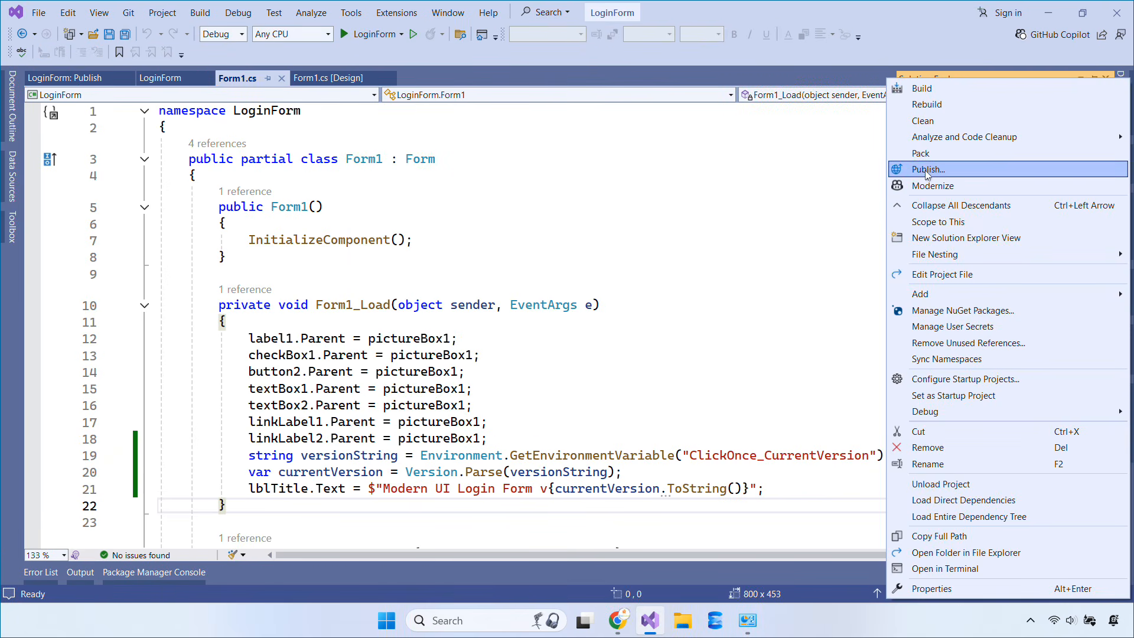
{"action": "left_click", "coordinate": [926, 168]}
{"action": "left_click", "coordinate": [815, 99]}
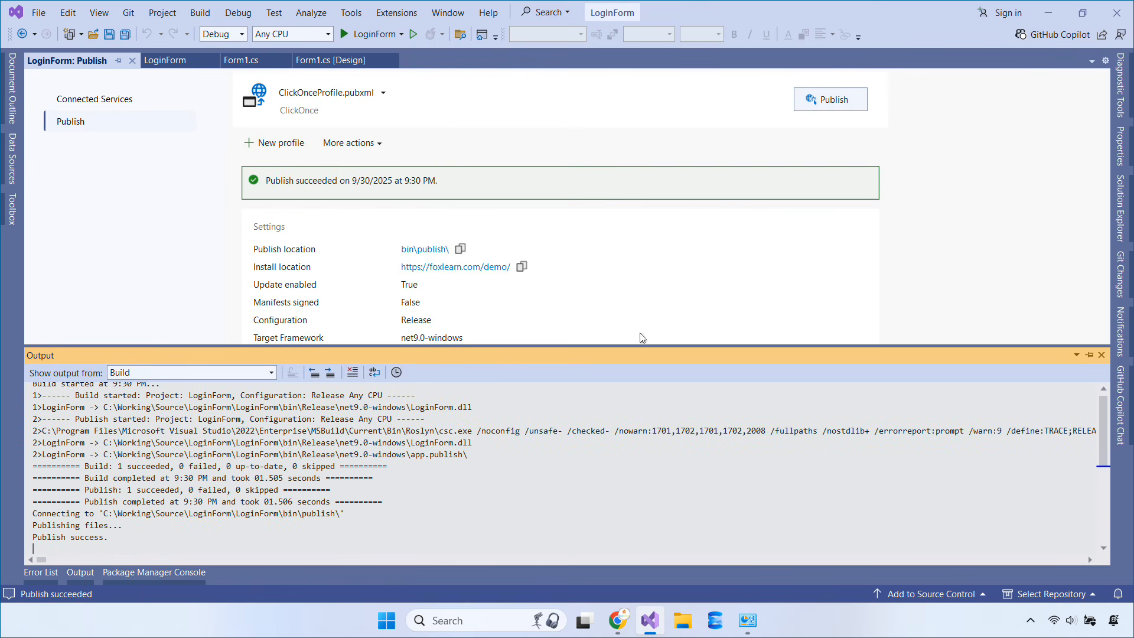
{"action": "left_click", "coordinate": [444, 253]}
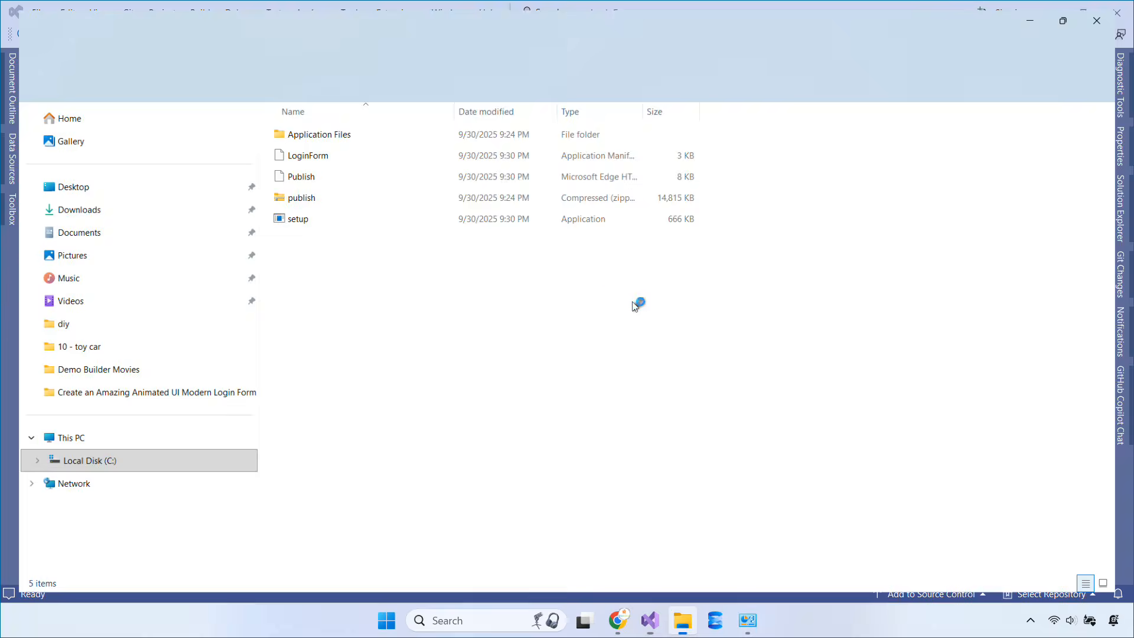
Delete the old publish.zip and the LoginForm_1_0_0_0 folder under Application Files
{"action": "left_click", "coordinate": [336, 198]}
{"action": "key", "text": "Delete"}
{"action": "key", "text": "ctrl+a"}
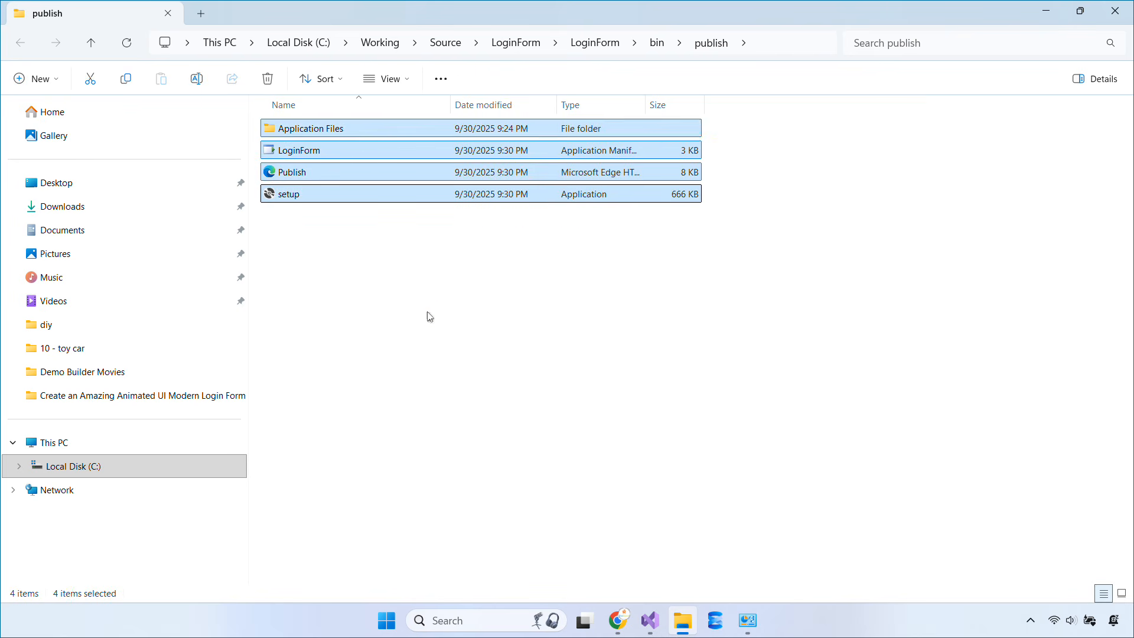
{"action": "left_click", "coordinate": [428, 316]}
{"action": "left_click", "coordinate": [366, 135]}
{"action": "double_click", "coordinate": [367, 135]}
{"action": "left_click", "coordinate": [367, 134]}
{"action": "key", "text": "Delete"}
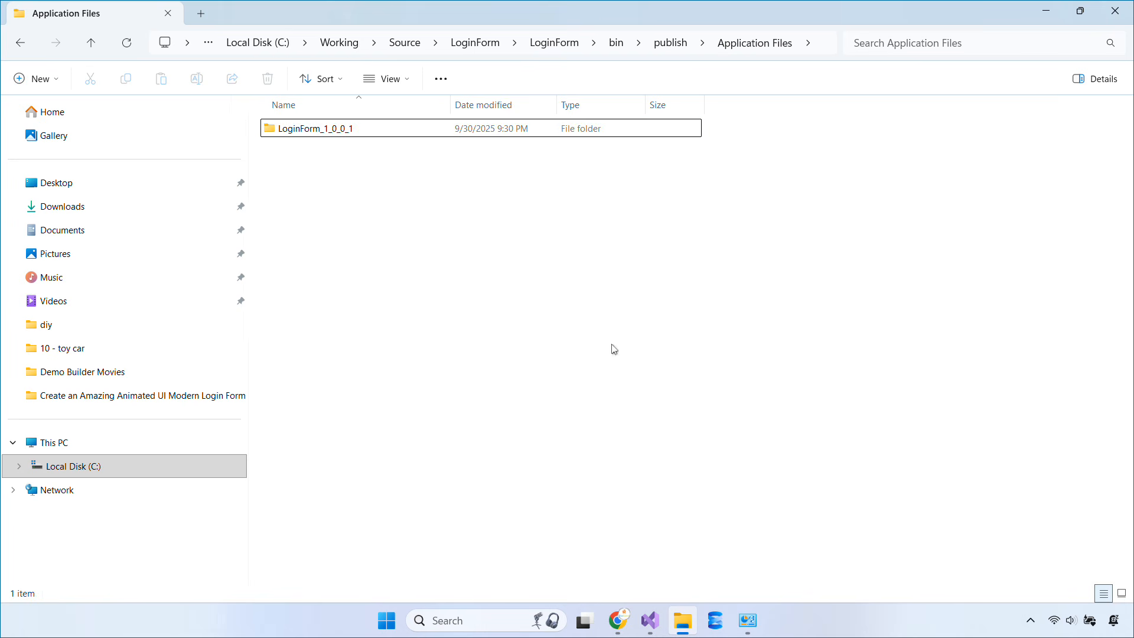
{"action": "left_click", "coordinate": [19, 44]}
{"action": "left_click", "coordinate": [522, 313]}
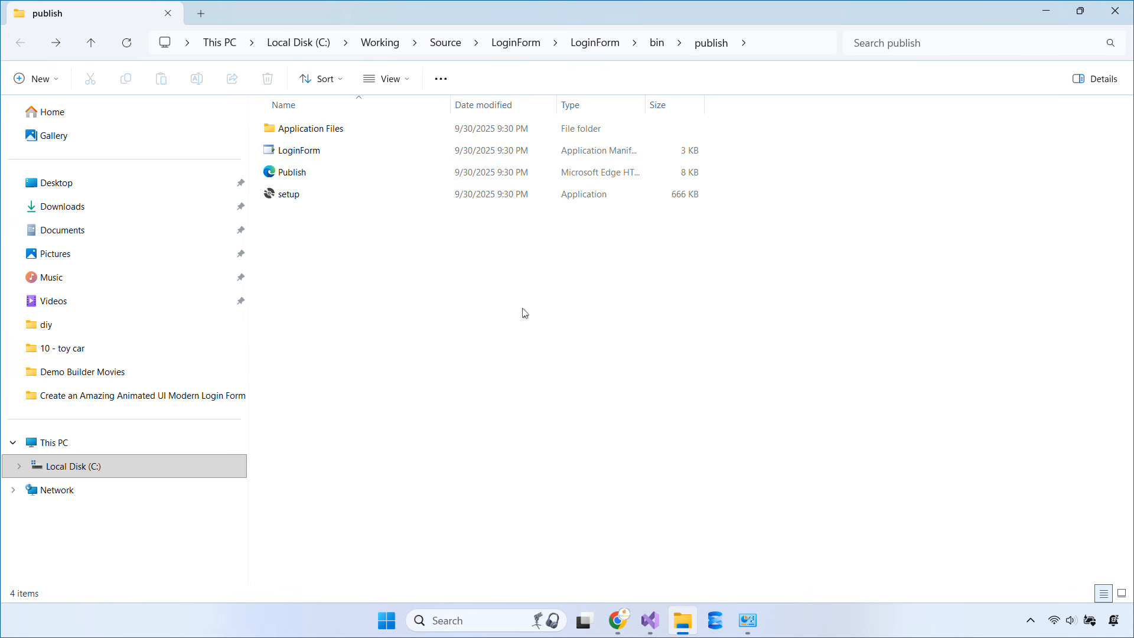
Pack the four published items into a new publish.zip with WinRAR's ZIP format
{"action": "key", "text": "ctrl+a"}
{"action": "right_click", "coordinate": [422, 192]}
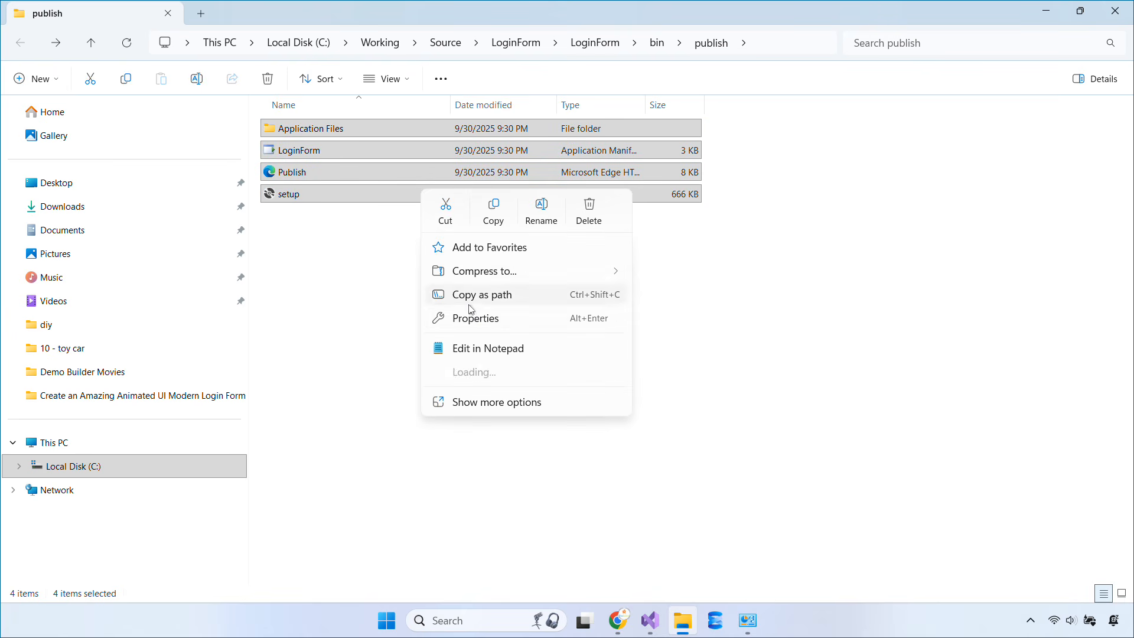
{"action": "mouse_move", "coordinate": [498, 376]}
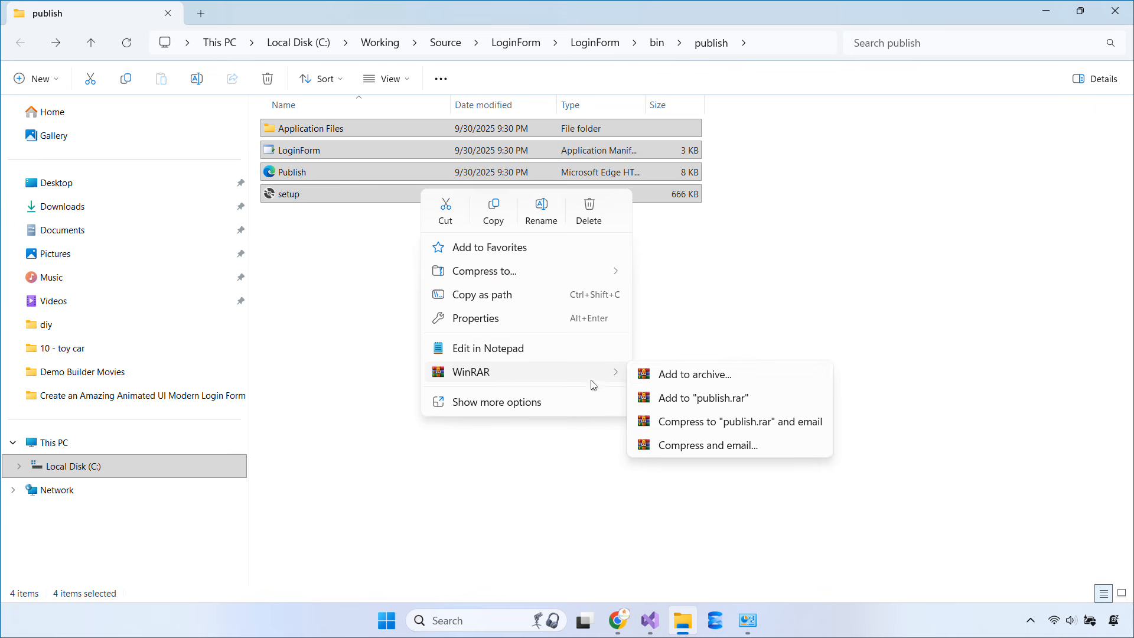
{"action": "left_click", "coordinate": [660, 374]}
{"action": "left_click", "coordinate": [517, 308]}
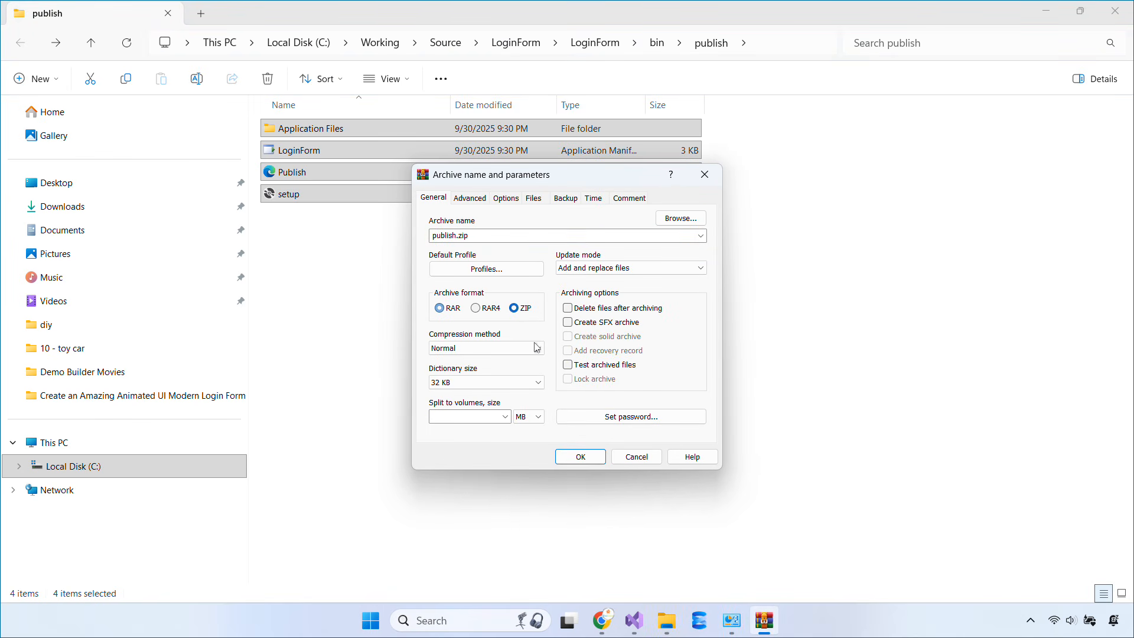
{"action": "left_click", "coordinate": [581, 457]}
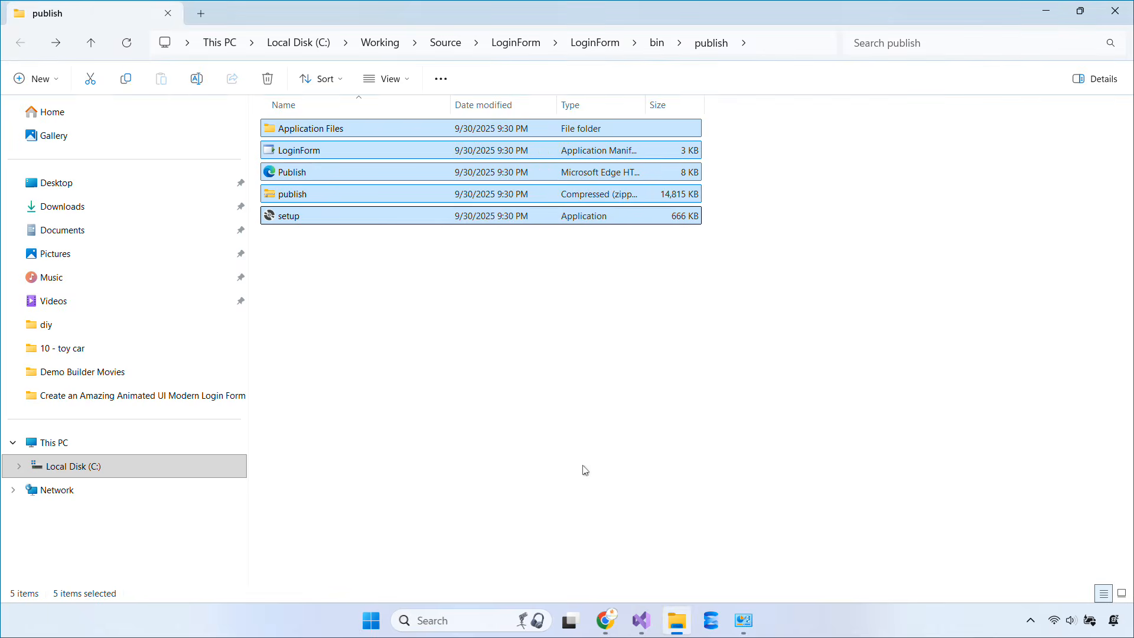
{"action": "left_click", "coordinate": [601, 456]}
Upload the new publish.zip to the Plesk demo folder, replacing the existing one
{"action": "left_click", "coordinate": [618, 622]}
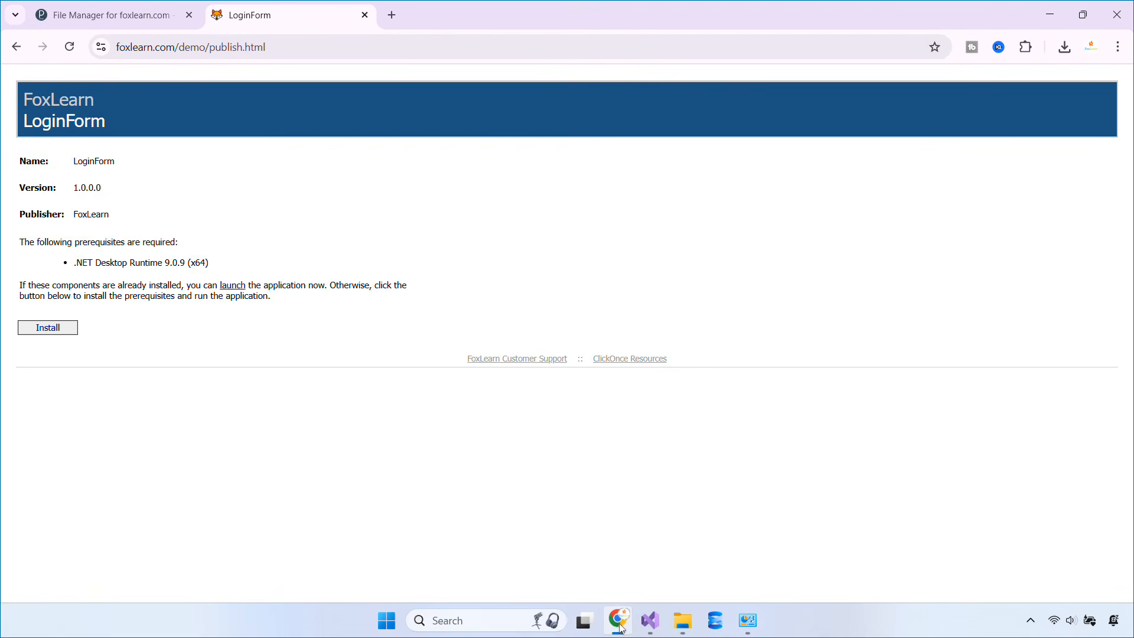
{"action": "left_click", "coordinate": [151, 8]}
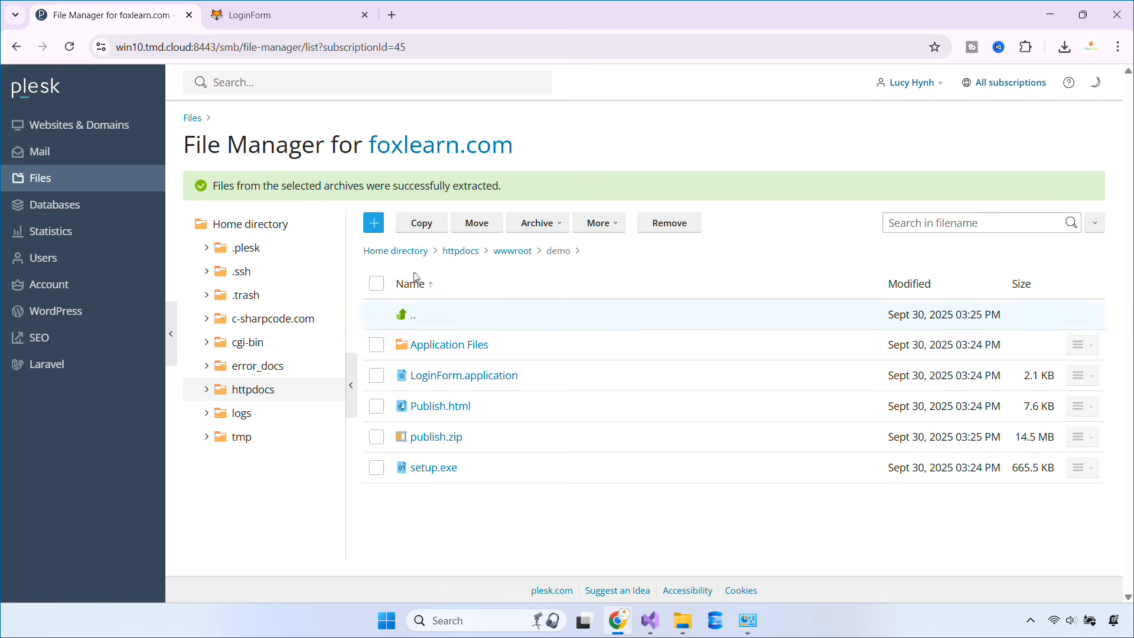
{"action": "left_click", "coordinate": [372, 223]}
{"action": "left_click", "coordinate": [390, 249]}
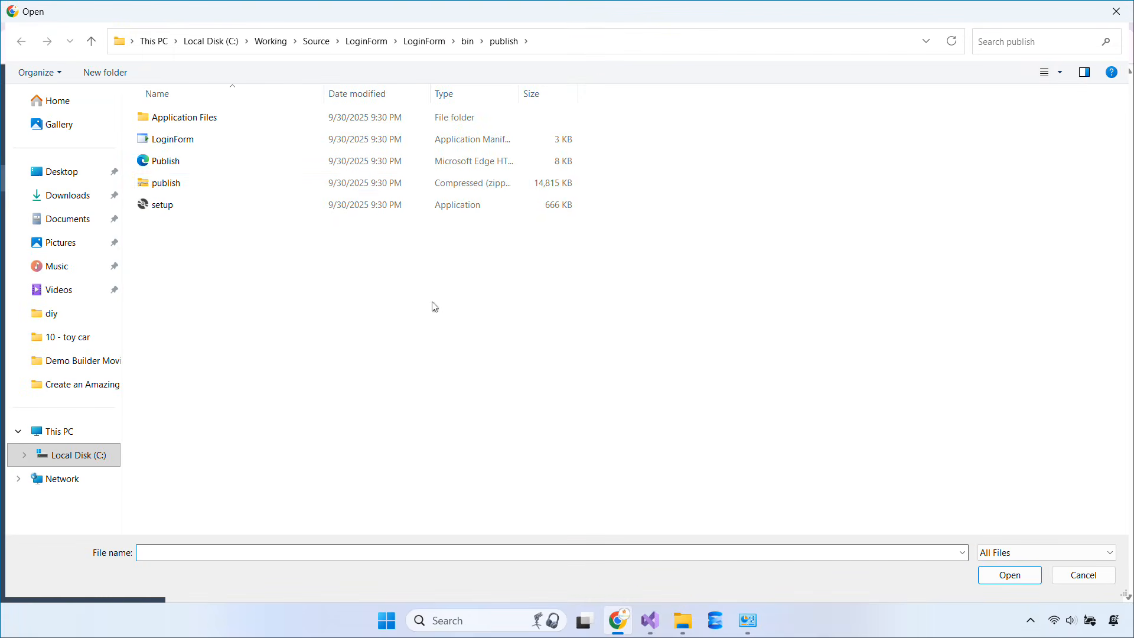
{"action": "double_click", "coordinate": [216, 188]}
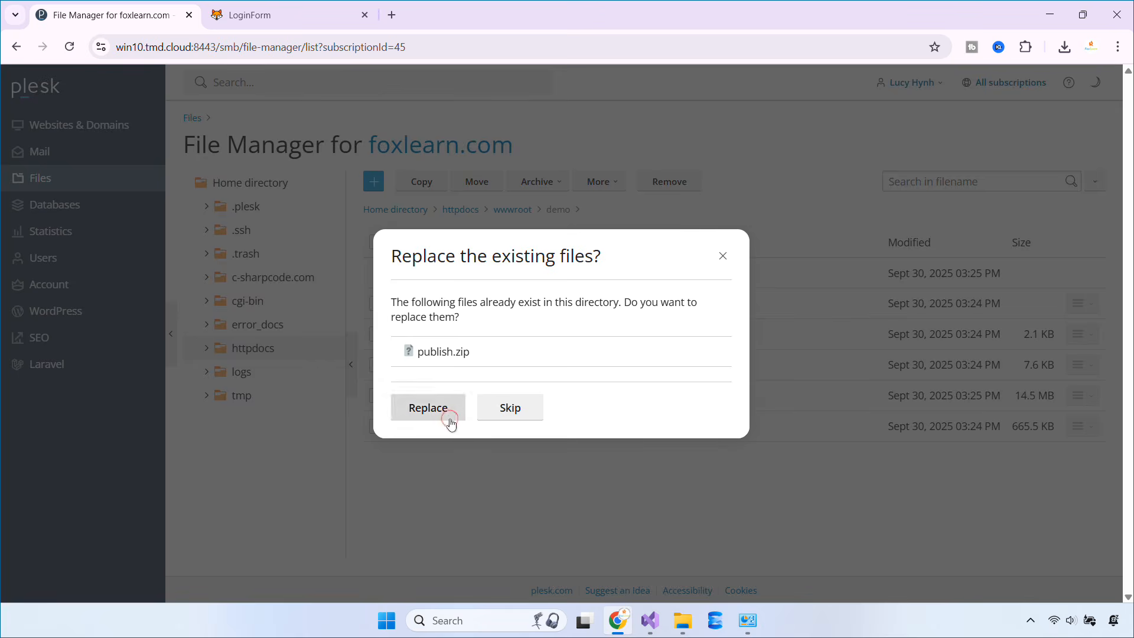
{"action": "left_click", "coordinate": [449, 418]}
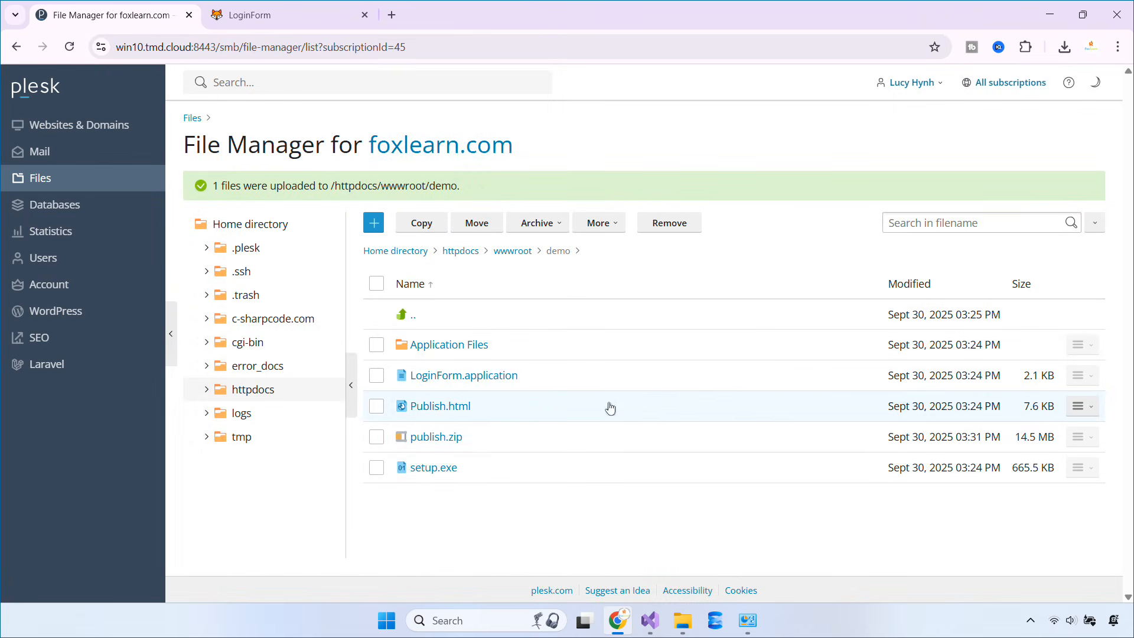
Extract publish.zip with Replace existing files, then launch LoginForm from the desktop shortcut
{"action": "left_click", "coordinate": [537, 223]}
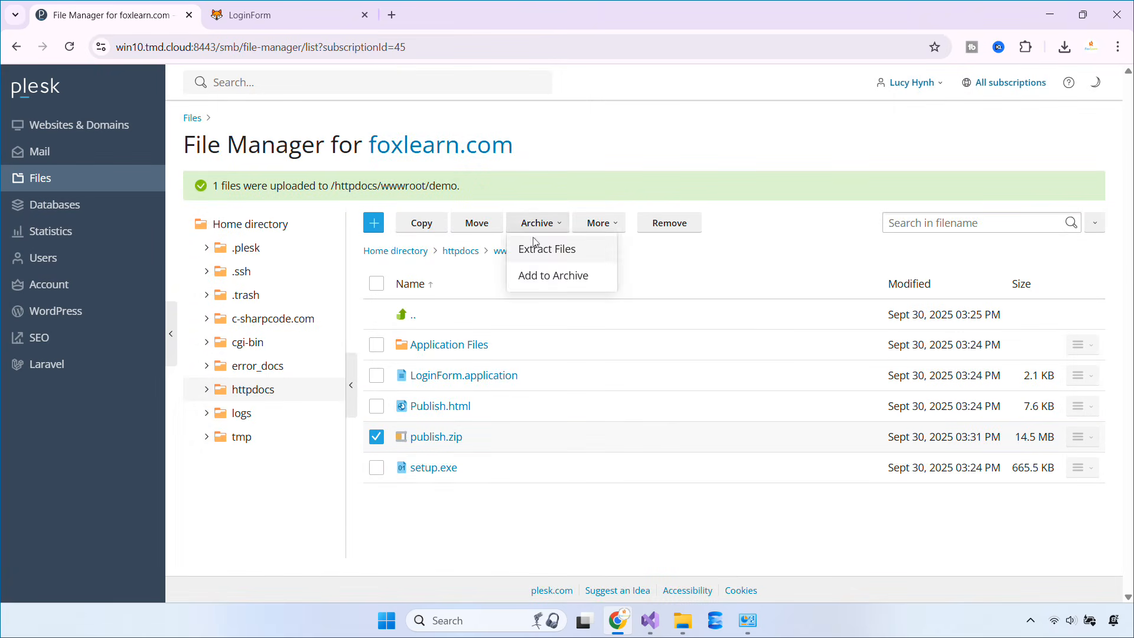
{"action": "left_click", "coordinate": [539, 244]}
{"action": "left_click", "coordinate": [359, 225]}
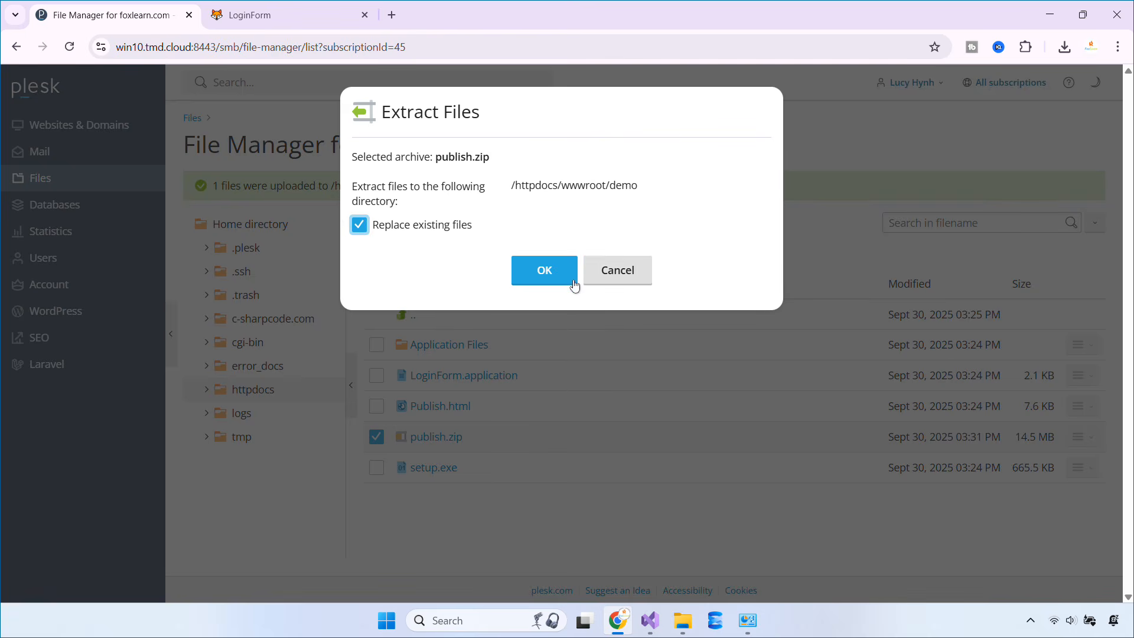
{"action": "left_click", "coordinate": [573, 281]}
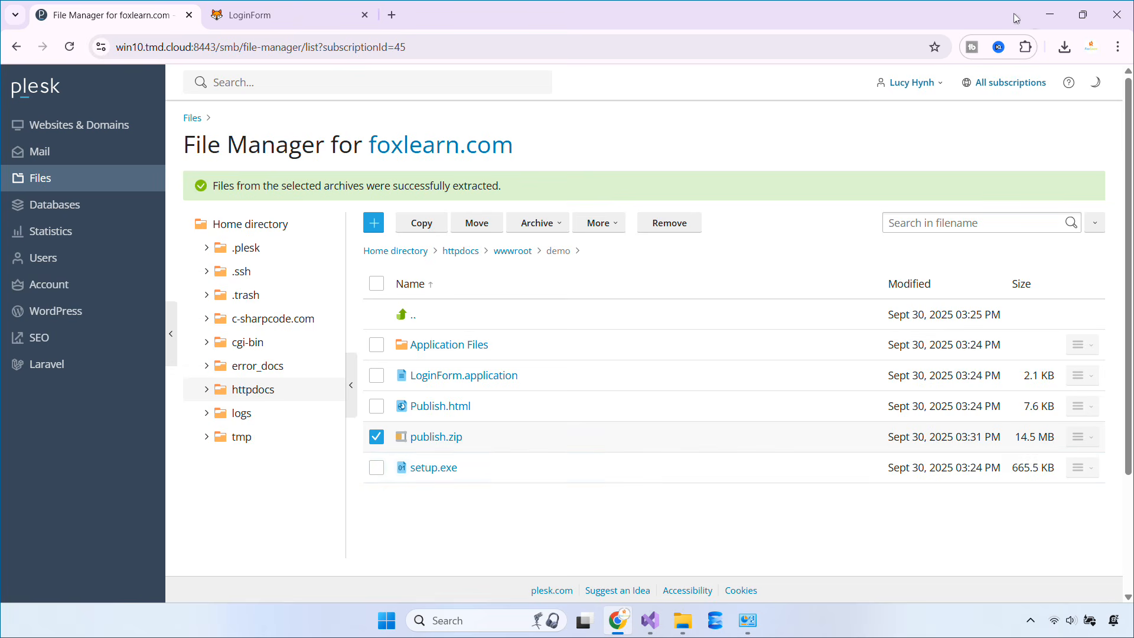
{"action": "left_click", "coordinate": [1049, 16]}
{"action": "double_click", "coordinate": [28, 94]}
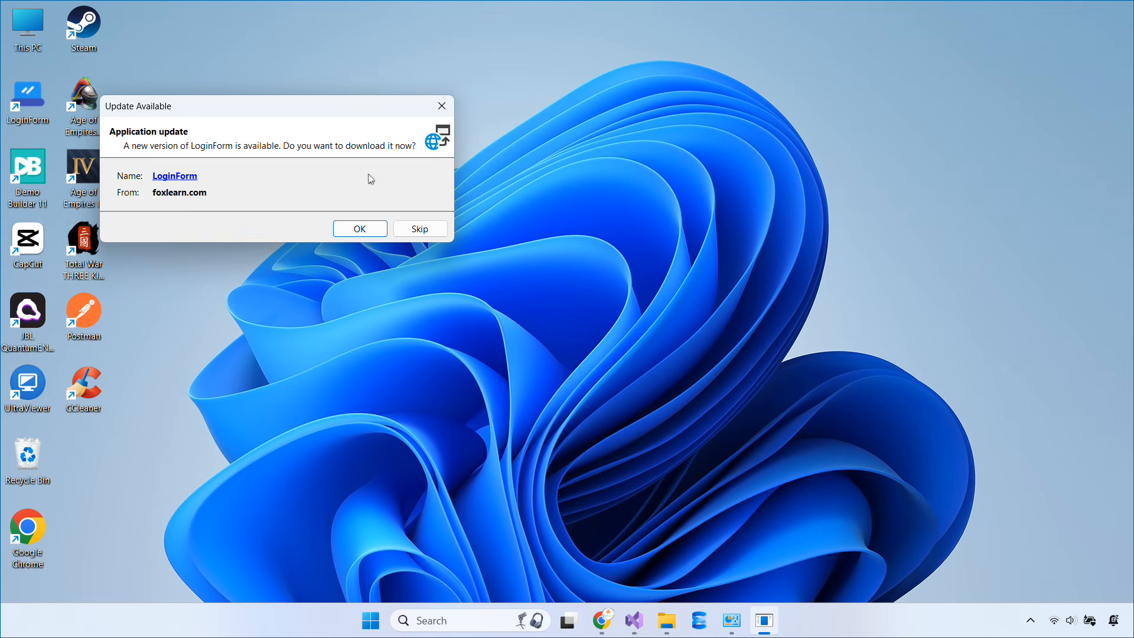
Accept the LoginForm update, confirm version 1.0.0.1 in refreshed Programs and Features, then close it
{"action": "left_click_drag", "start_coordinate": [225, 110], "coordinate": [502, 193]}
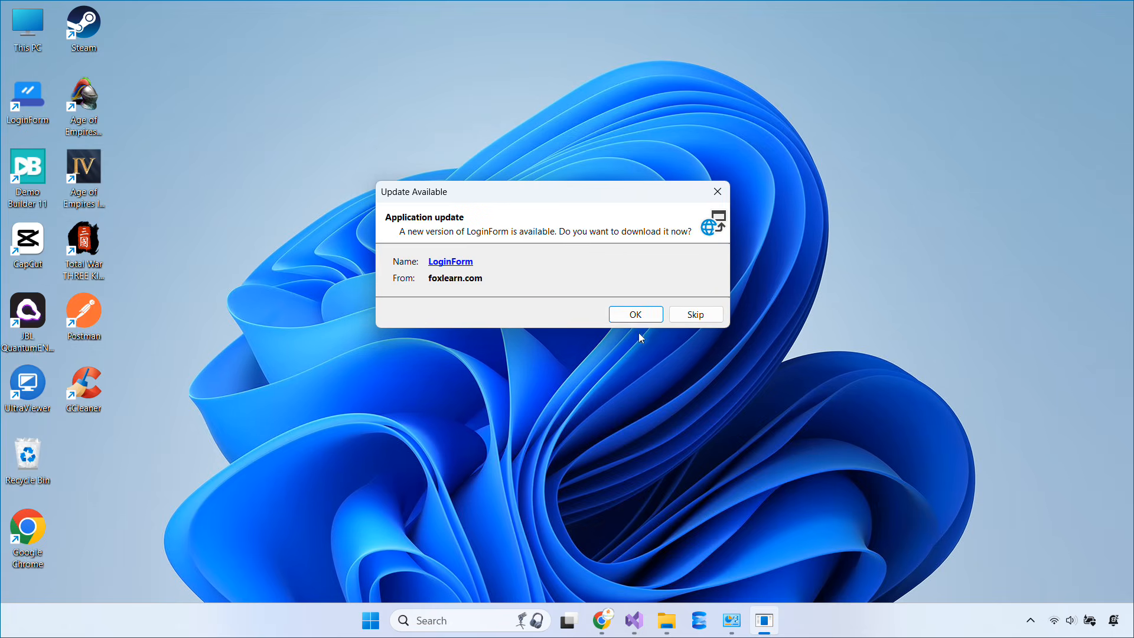
{"action": "left_click", "coordinate": [644, 321]}
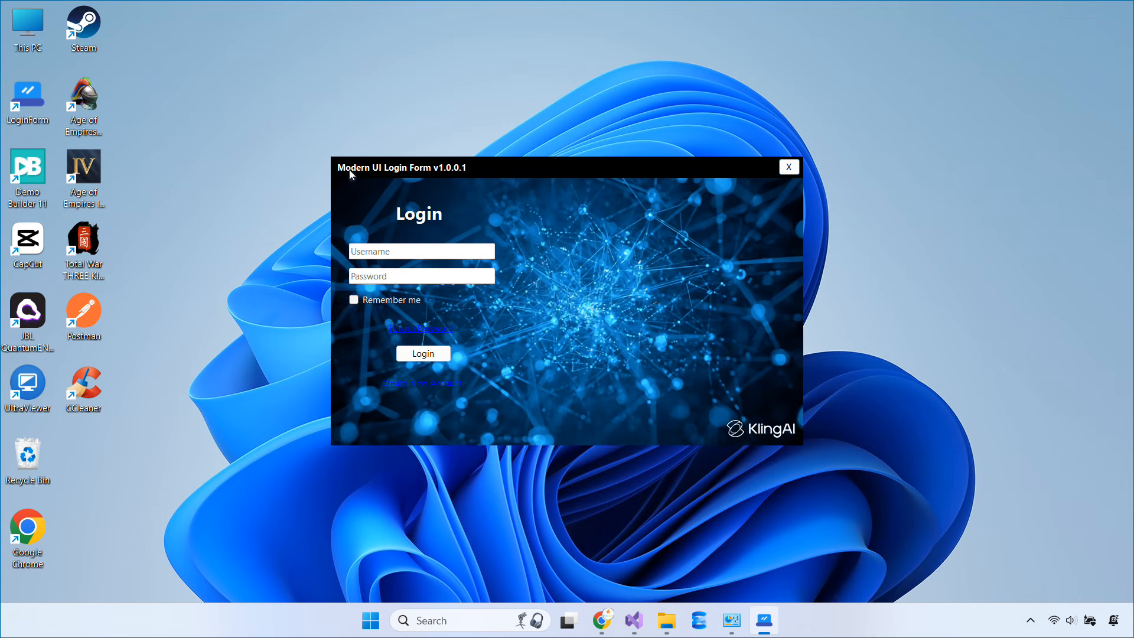
{"action": "left_click", "coordinate": [731, 620]}
{"action": "right_click", "coordinate": [919, 222]}
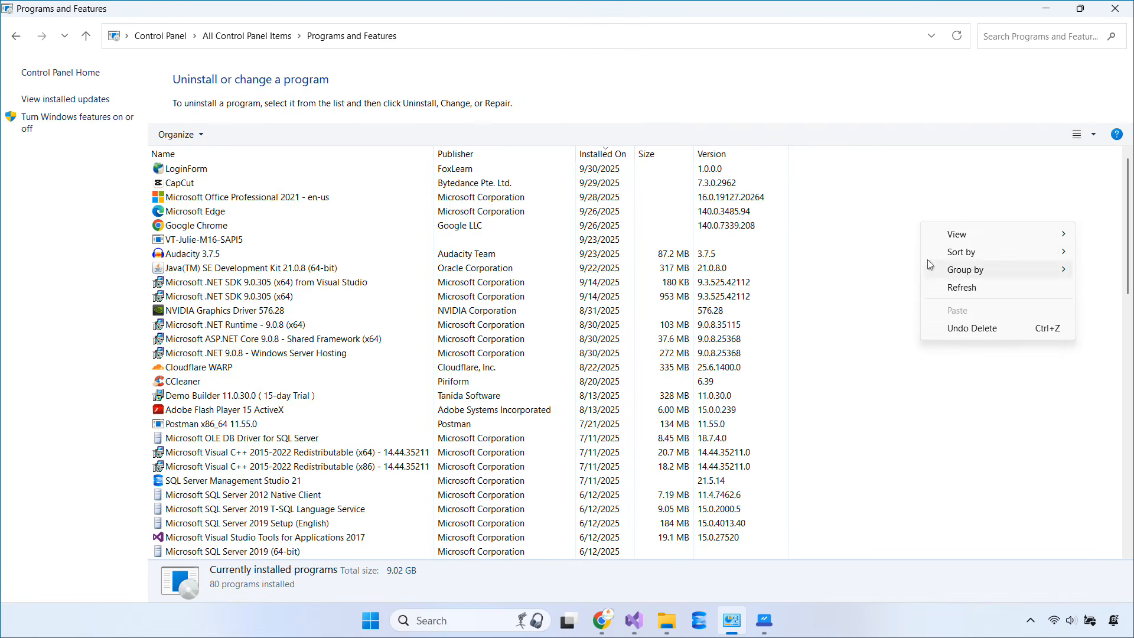
{"action": "left_click", "coordinate": [954, 292]}
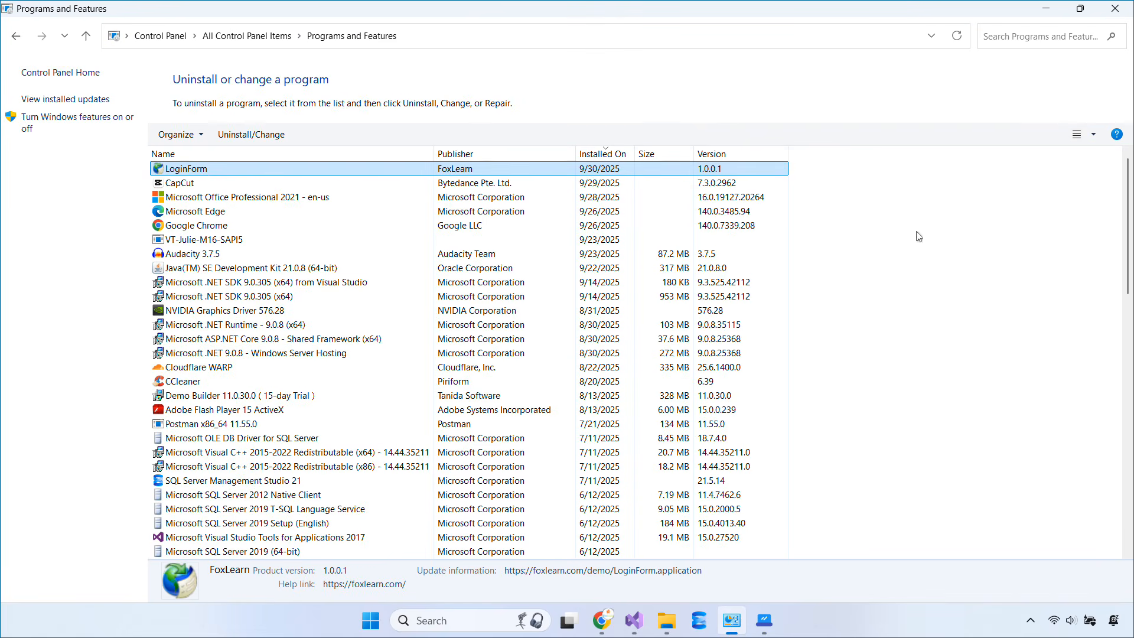
{"action": "left_click", "coordinate": [1046, 9]}
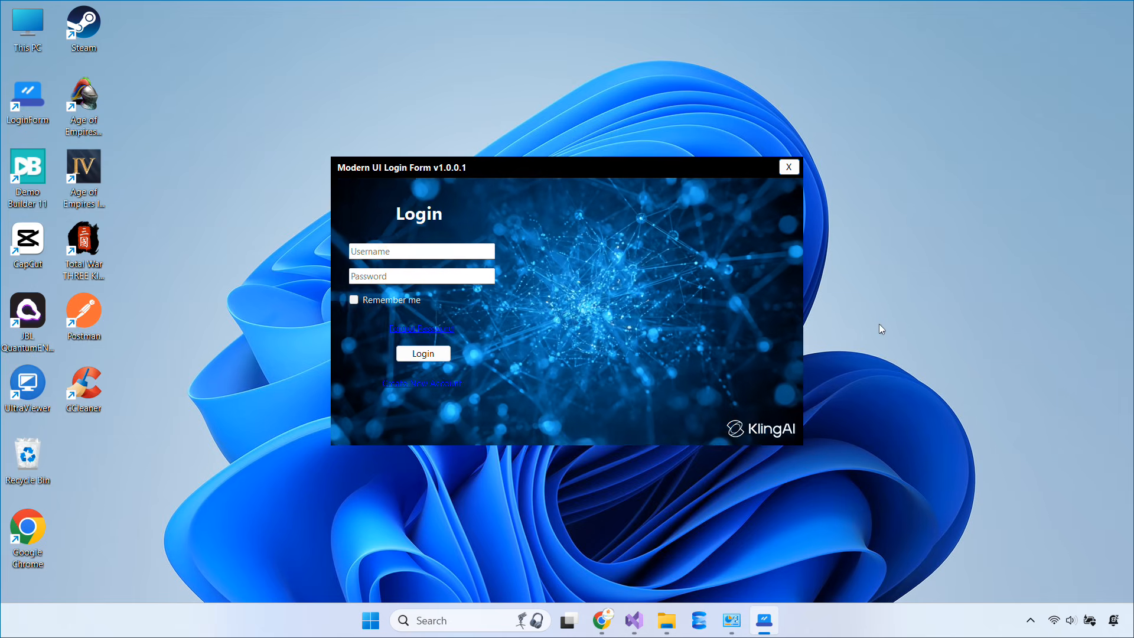
{"action": "left_click", "coordinate": [789, 167]}
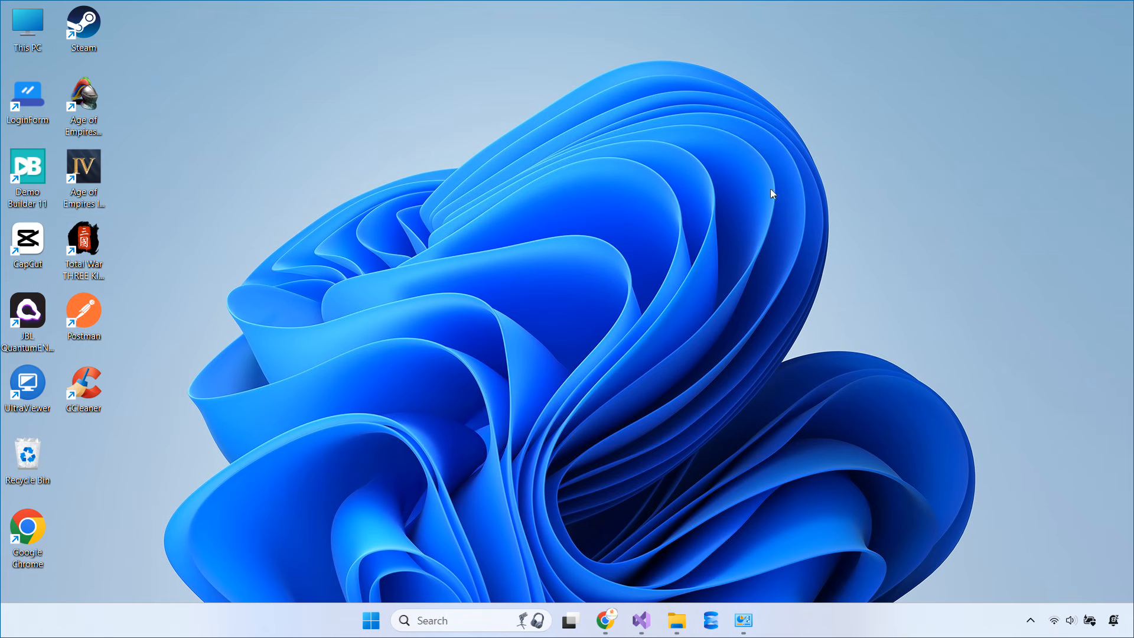
Set minimum required version 1.0.0.2 in the publish profile, republish LoginForm, and open bin\publish
{"action": "left_click", "coordinate": [652, 617]}
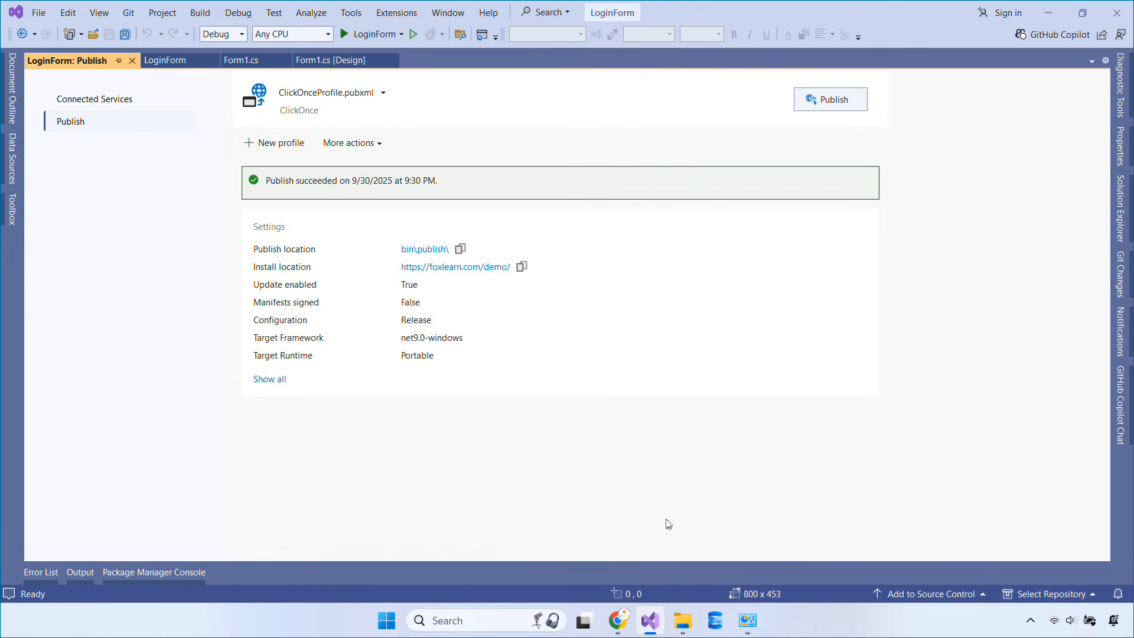
{"action": "left_click", "coordinate": [276, 384]}
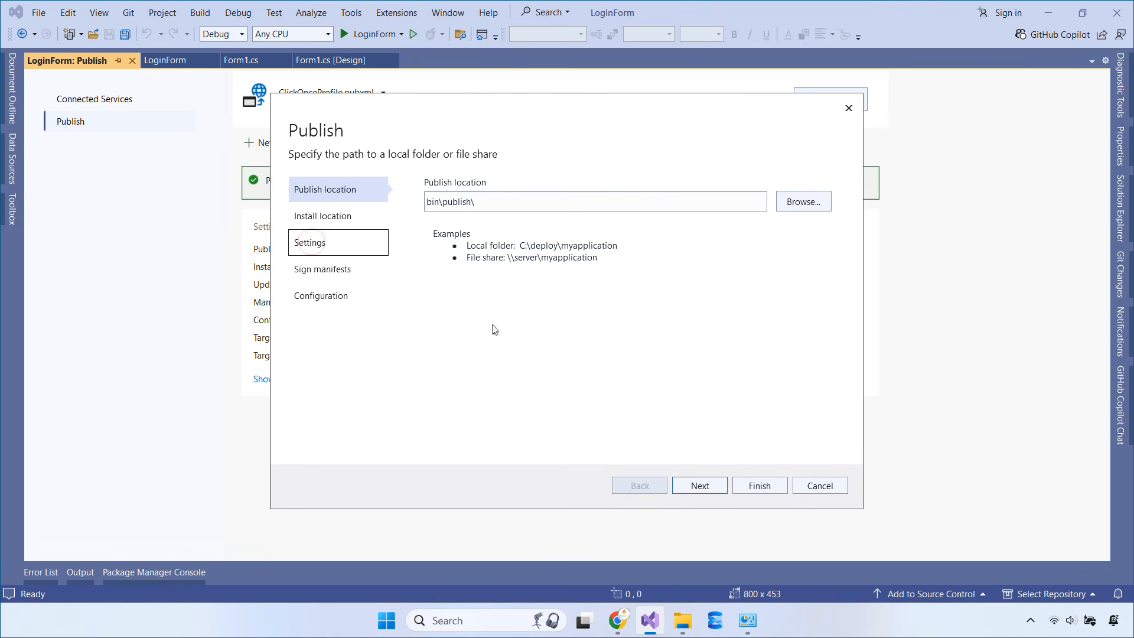
{"action": "left_click", "coordinate": [700, 485]}
{"action": "left_click", "coordinate": [700, 485]}
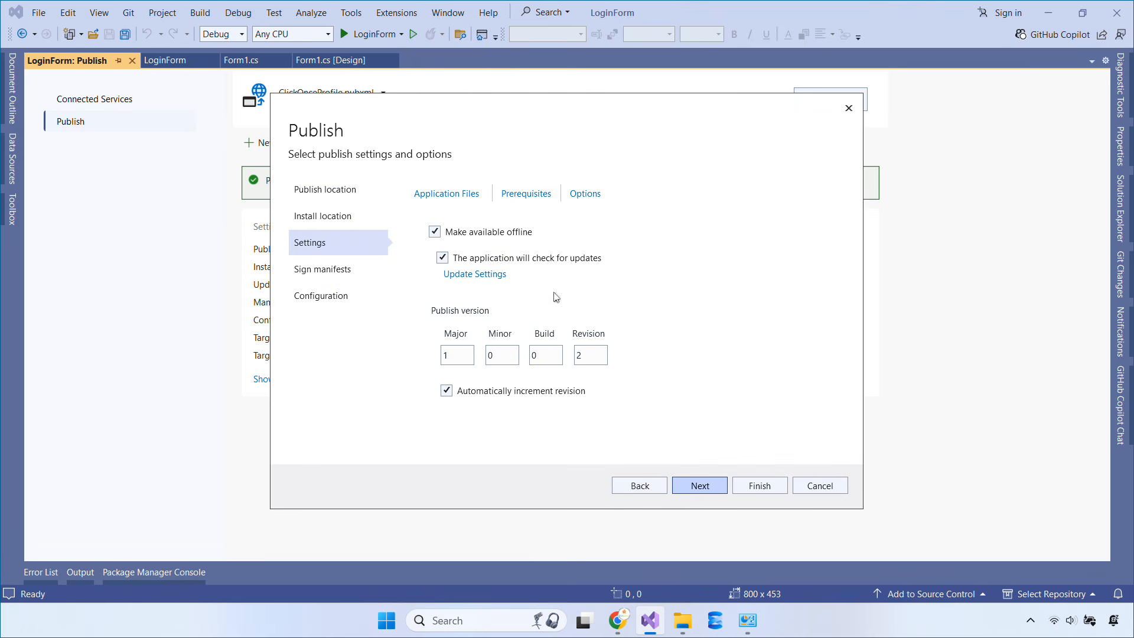
{"action": "left_click", "coordinate": [592, 361]}
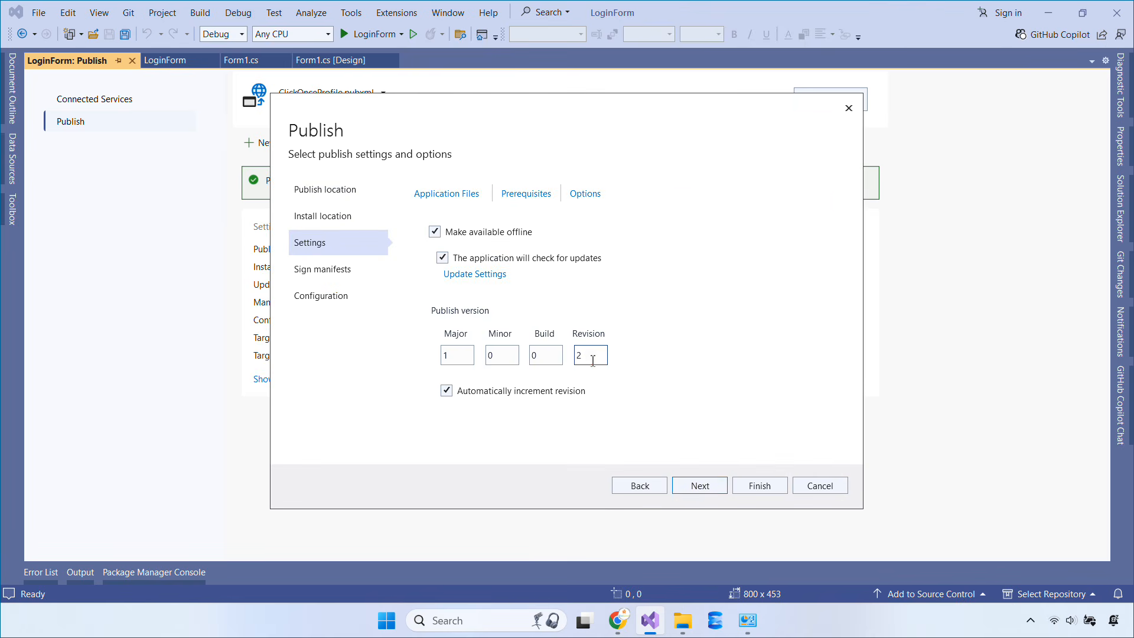
{"action": "left_click", "coordinate": [490, 275]}
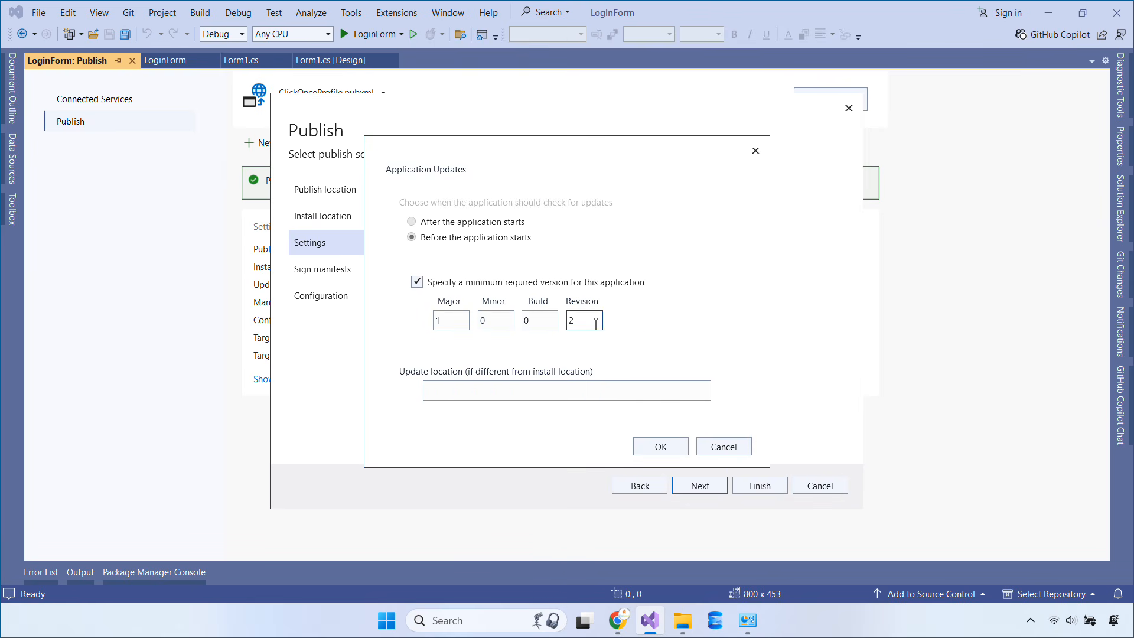
{"action": "left_click", "coordinate": [670, 451]}
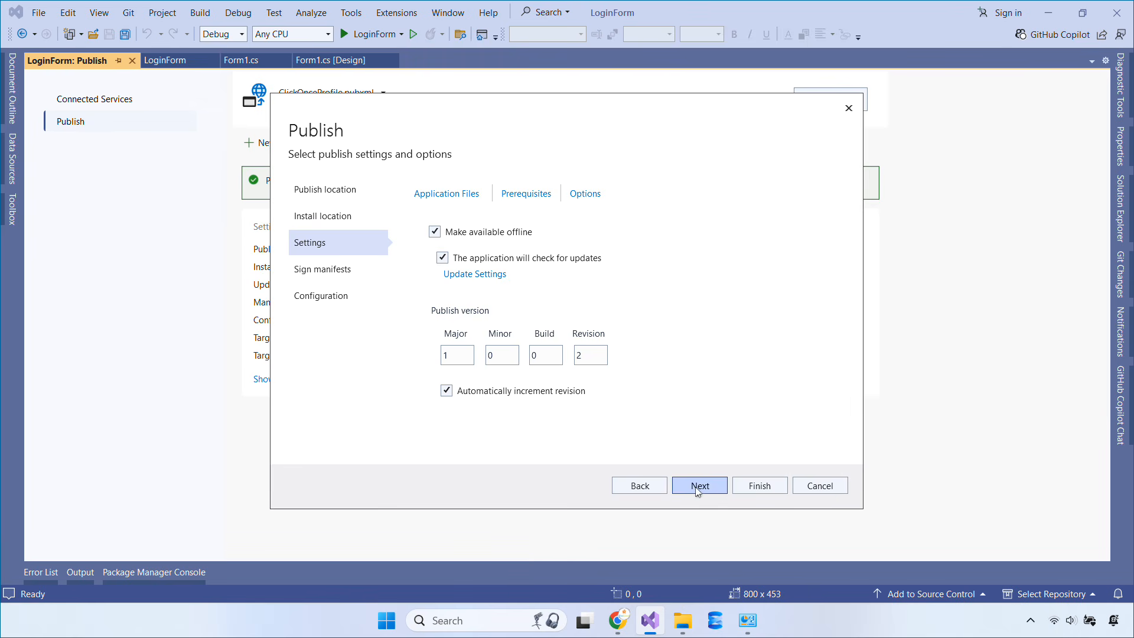
{"action": "left_click", "coordinate": [749, 489]}
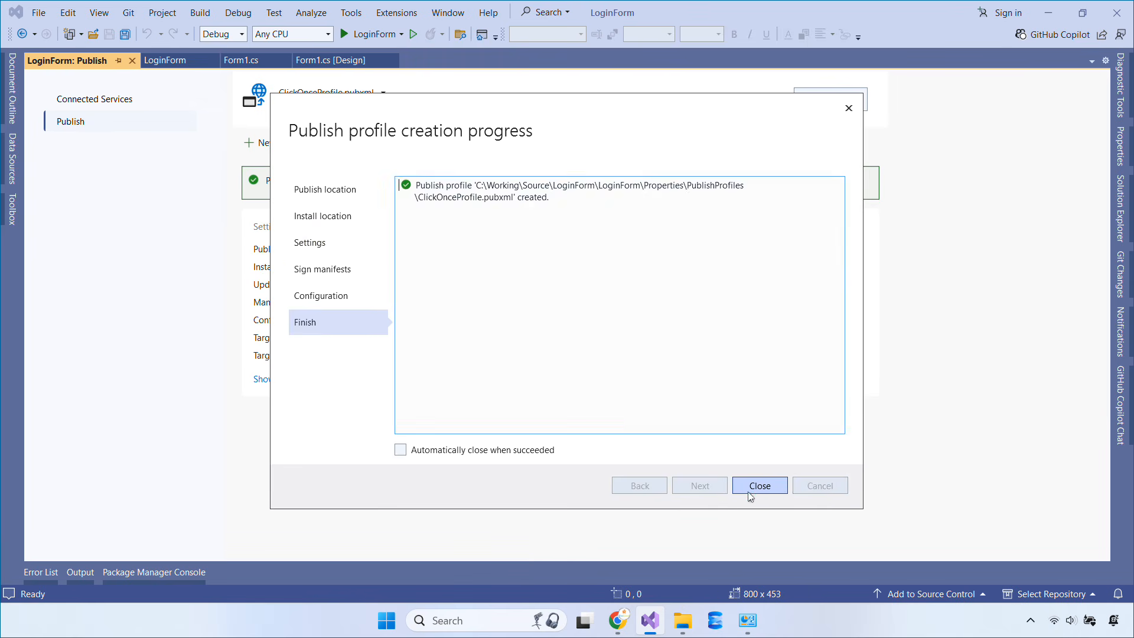
{"action": "left_click", "coordinate": [752, 489]}
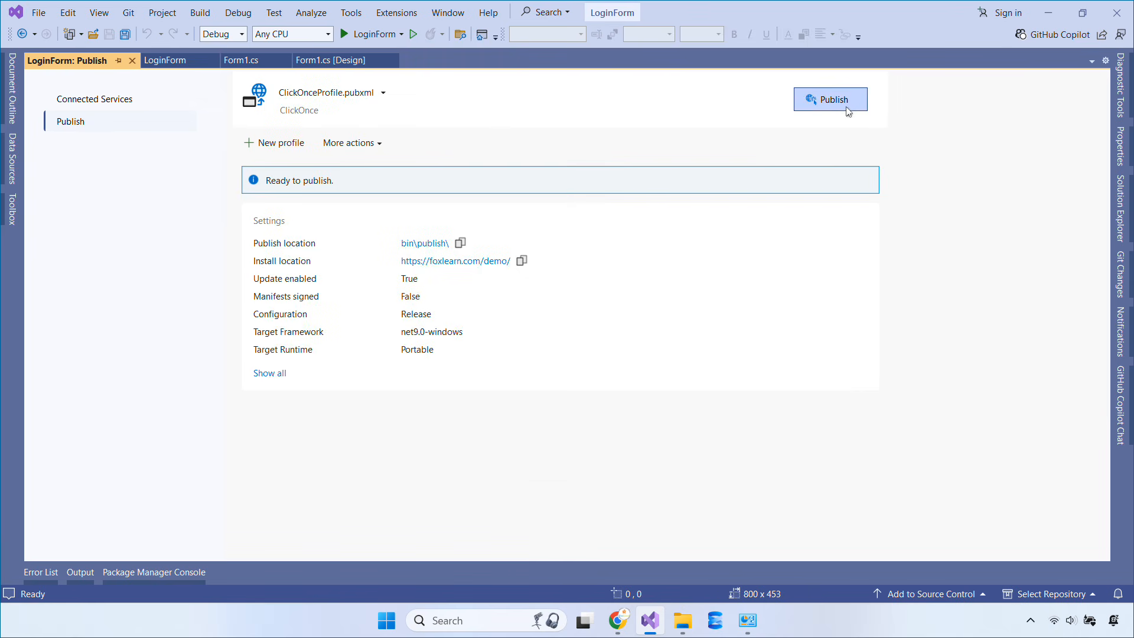
{"action": "left_click", "coordinate": [848, 110]}
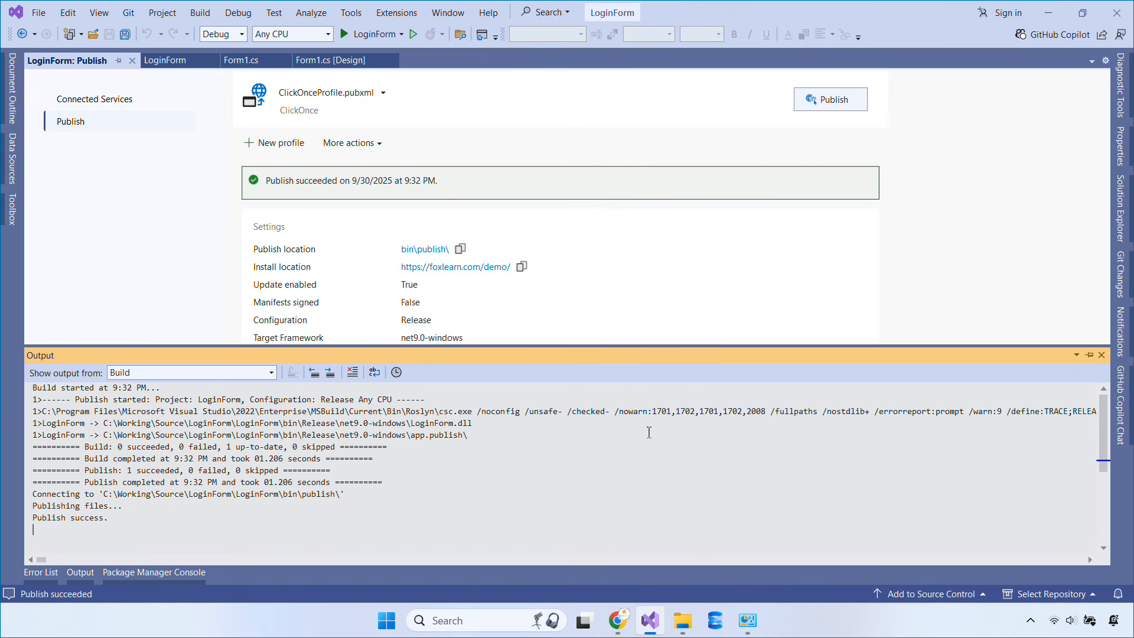
{"action": "left_click", "coordinate": [433, 249]}
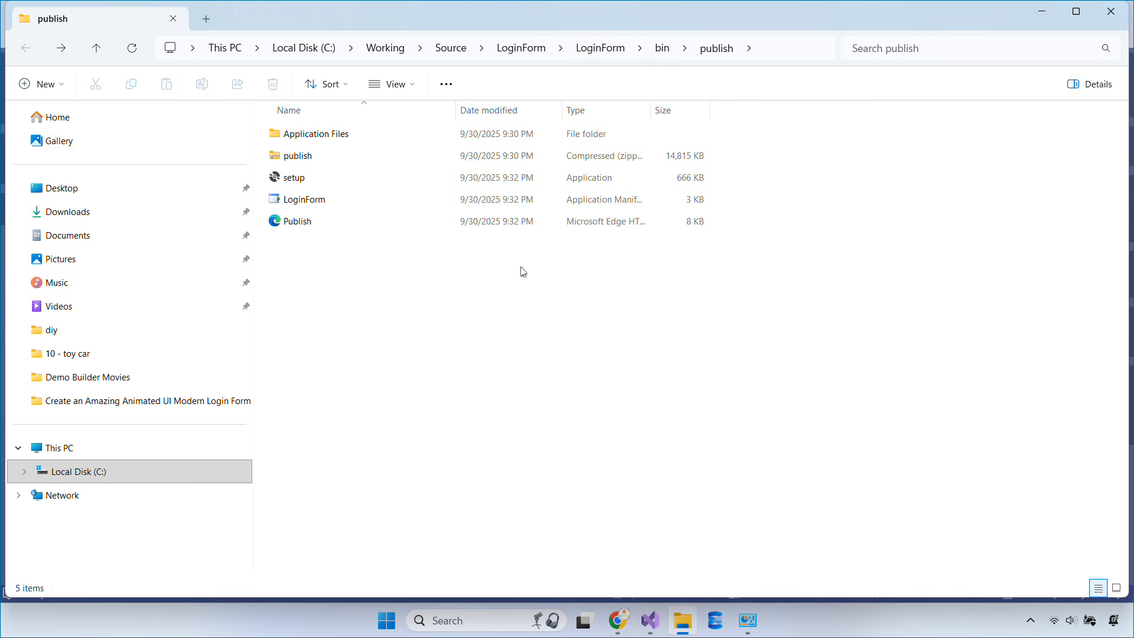
Delete the old publish zip and pack Application Files, setup, LoginForm and Publish into a new ZIP archive
{"action": "left_click", "coordinate": [331, 158]}
{"action": "key", "text": "Delete"}
{"action": "left_click_drag", "start_coordinate": [619, 340], "coordinate": [338, 137]}
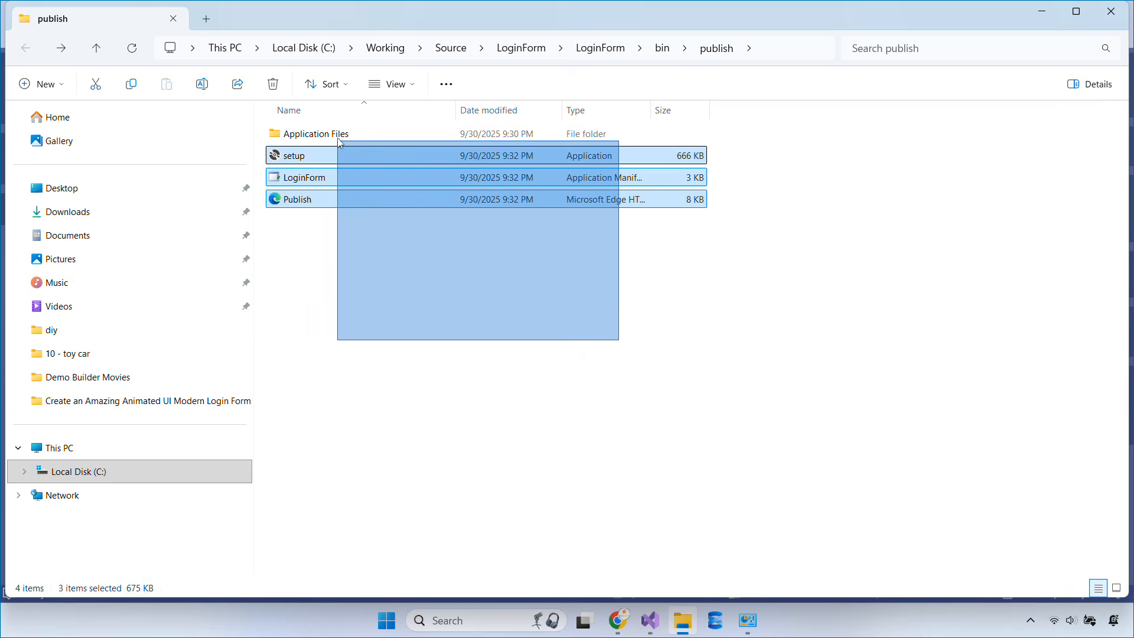
{"action": "right_click", "coordinate": [339, 138]}
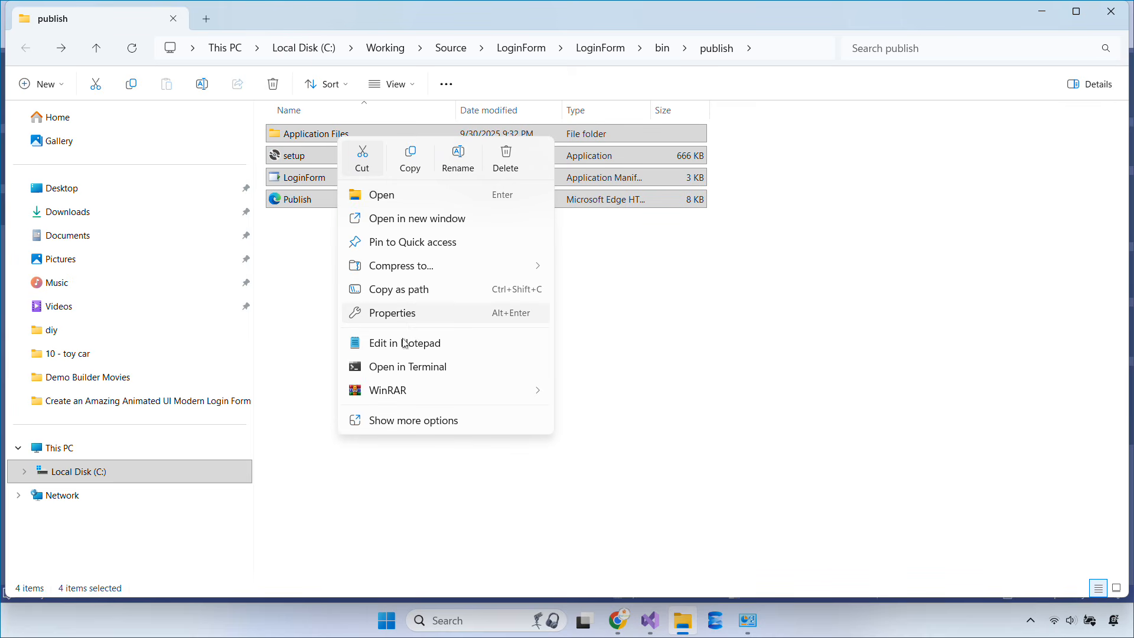
{"action": "mouse_move", "coordinate": [419, 390]}
{"action": "left_click", "coordinate": [625, 390]}
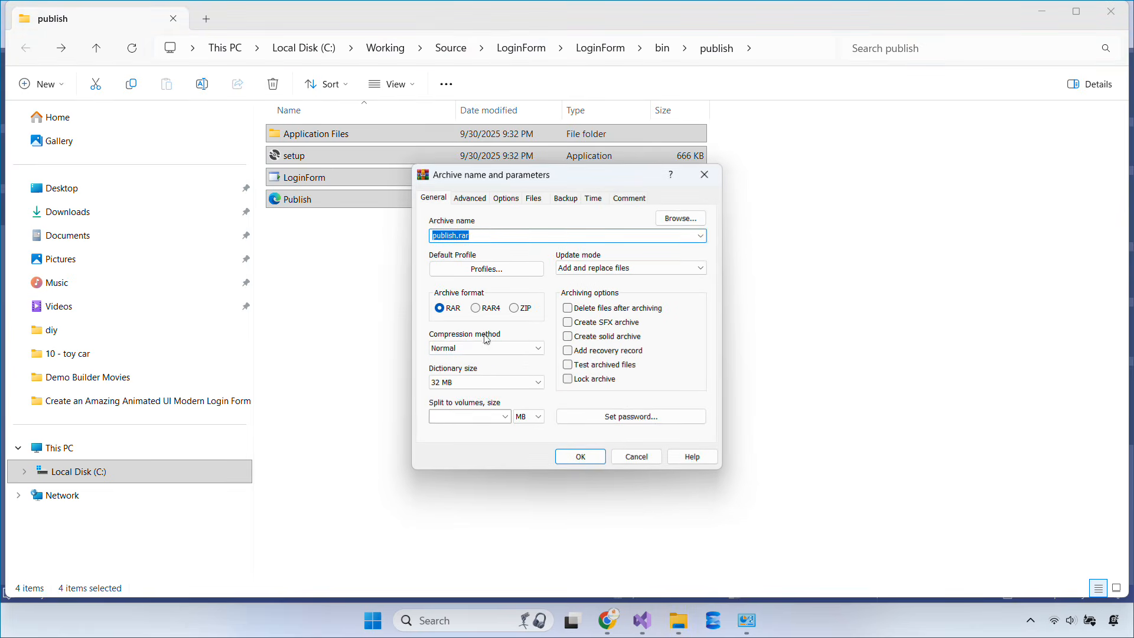
{"action": "left_click", "coordinate": [514, 307]}
{"action": "left_click", "coordinate": [580, 457]}
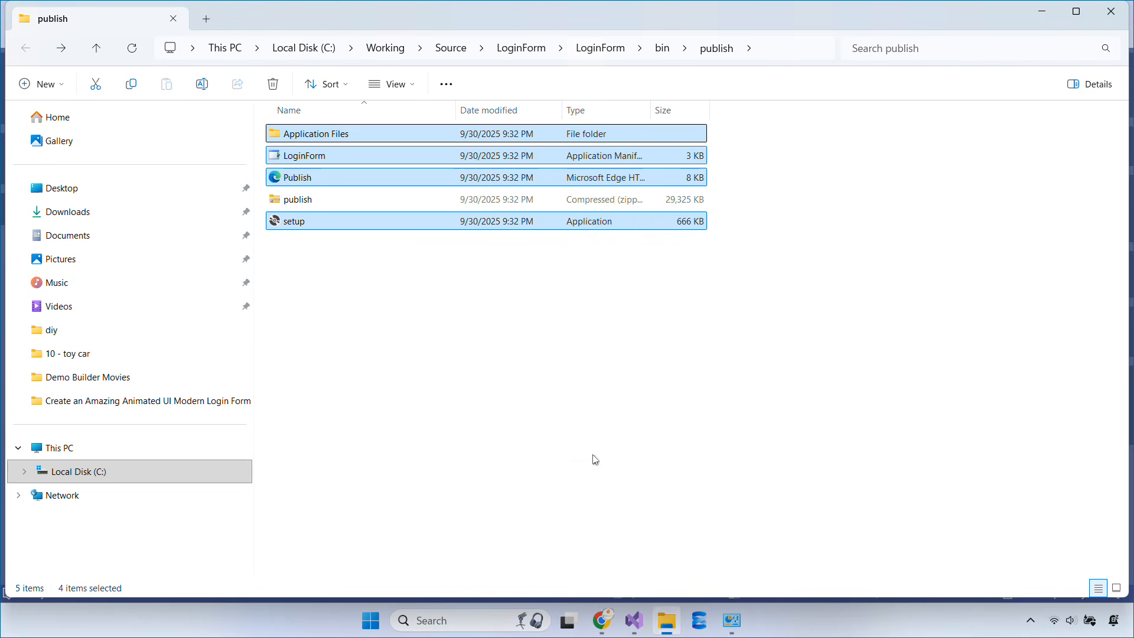
{"action": "left_click", "coordinate": [595, 410]}
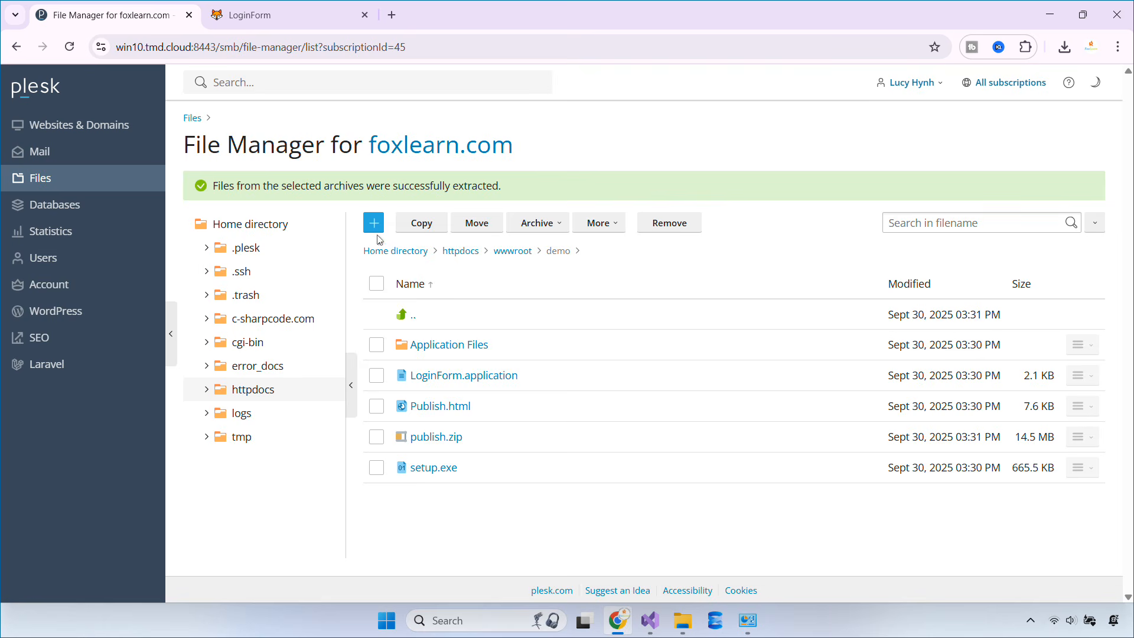
Upload the new publish.zip to the Plesk demo folder, replacing the server's old copy
{"action": "left_click", "coordinate": [374, 224]}
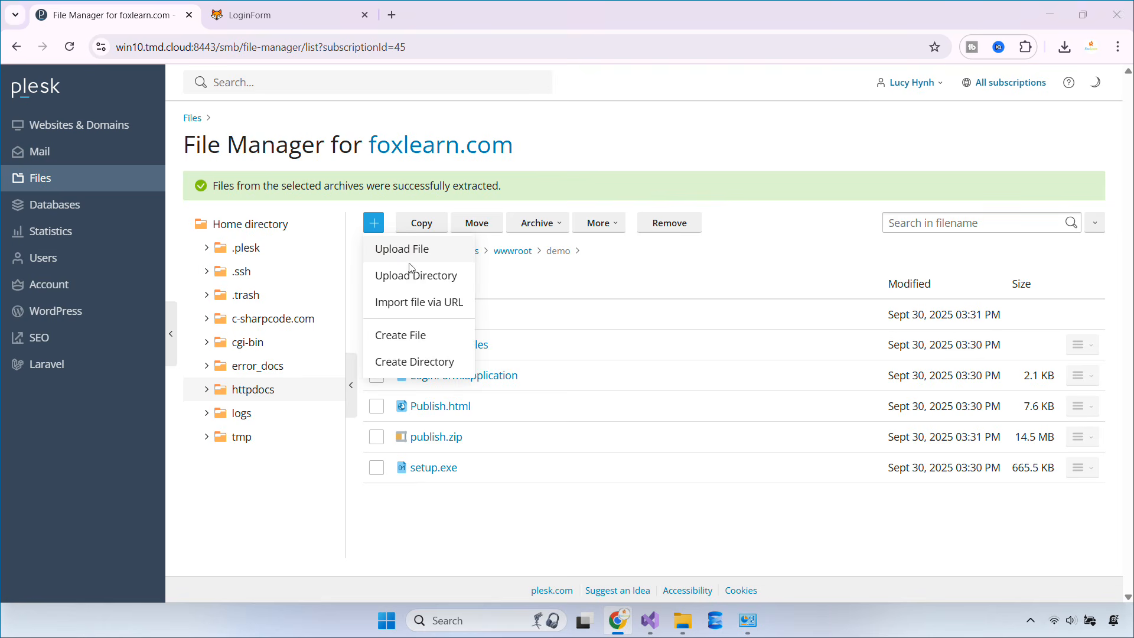
{"action": "left_click", "coordinate": [410, 263]}
{"action": "double_click", "coordinate": [193, 187]}
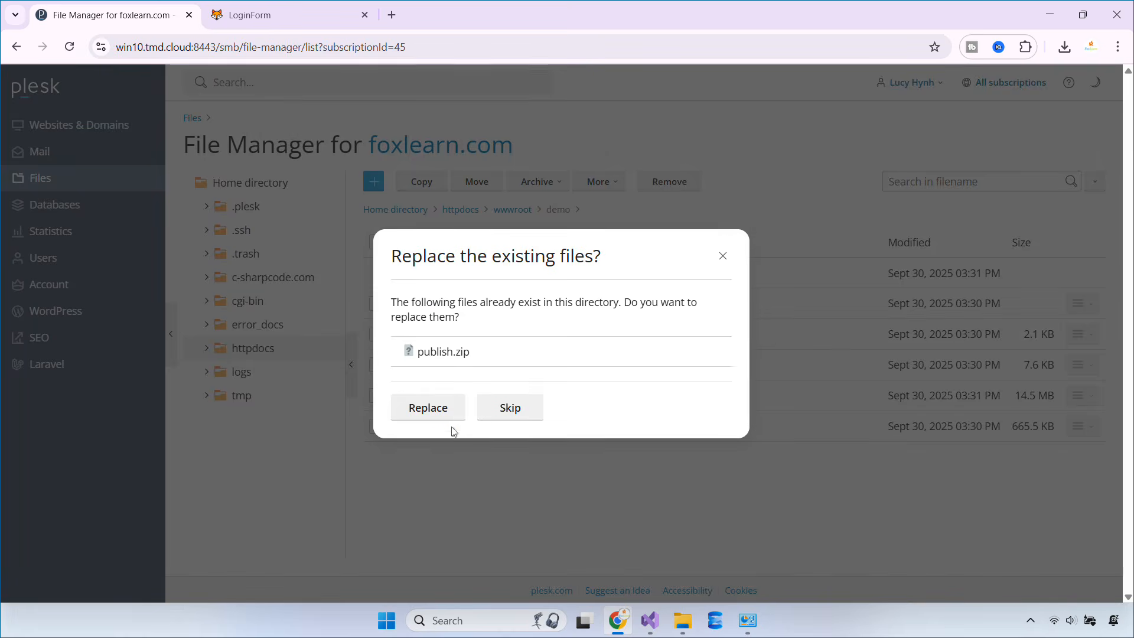
{"action": "left_click", "coordinate": [451, 410]}
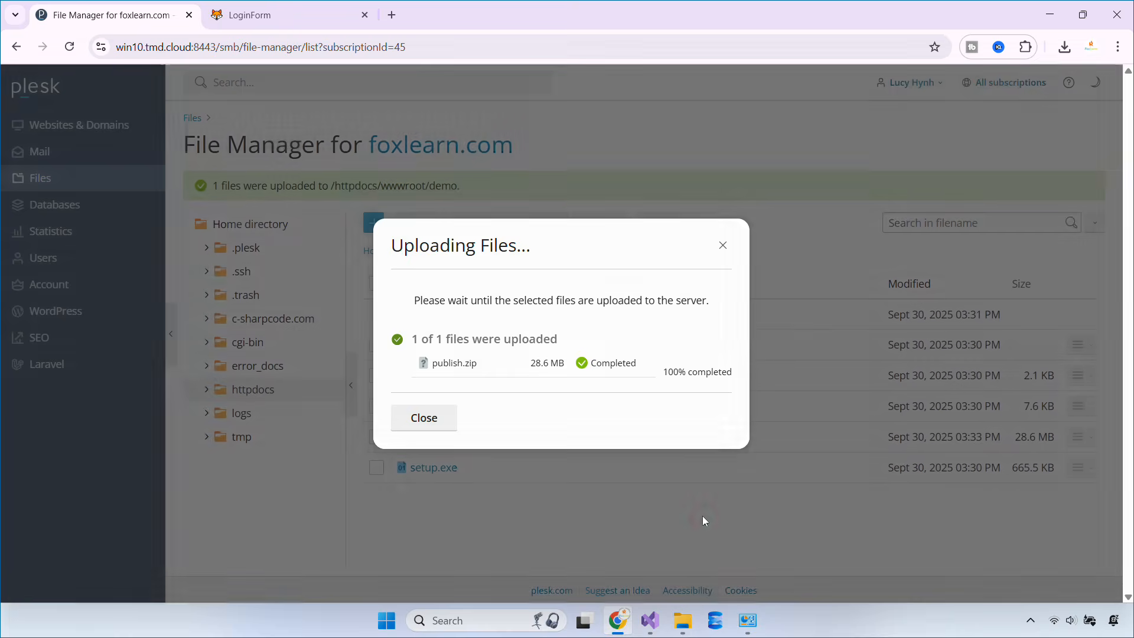
{"action": "left_click", "coordinate": [703, 515]}
Extract publish.zip into the demo folder, then close the v1.0.0.2 login form
{"action": "left_click", "coordinate": [376, 438]}
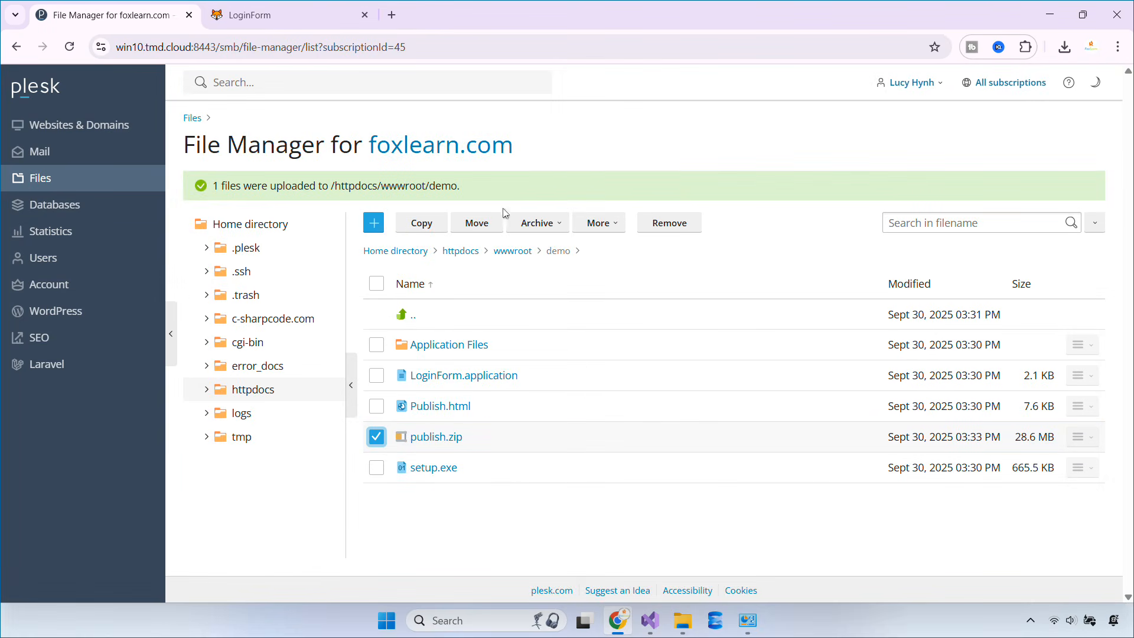
{"action": "left_click", "coordinate": [537, 229]}
{"action": "left_click", "coordinate": [541, 249]}
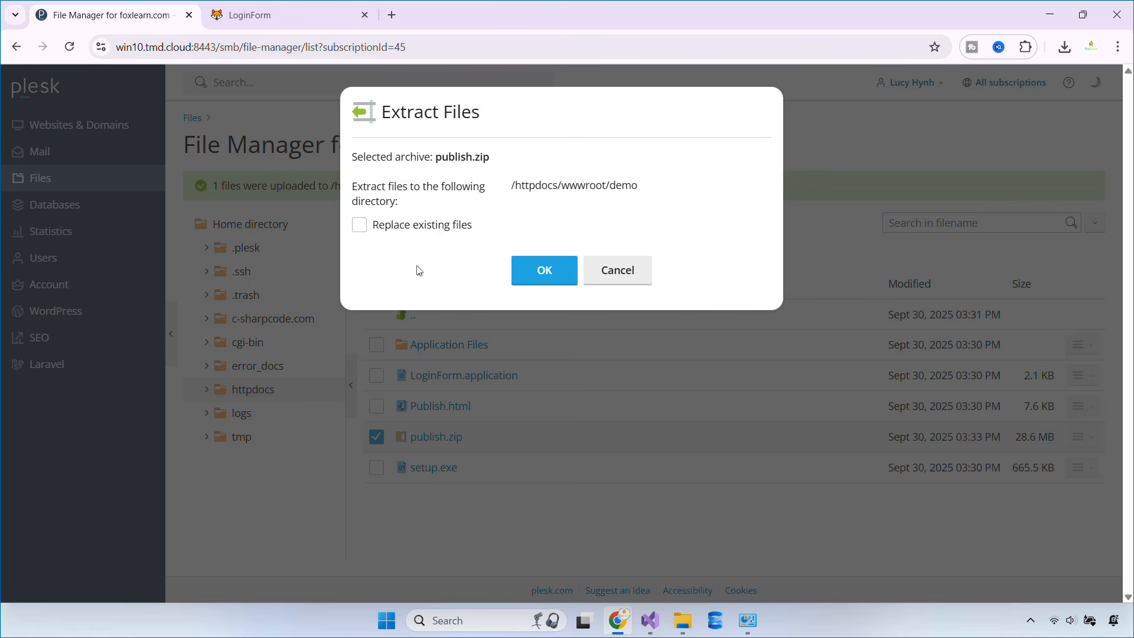
{"action": "left_click", "coordinate": [568, 280]}
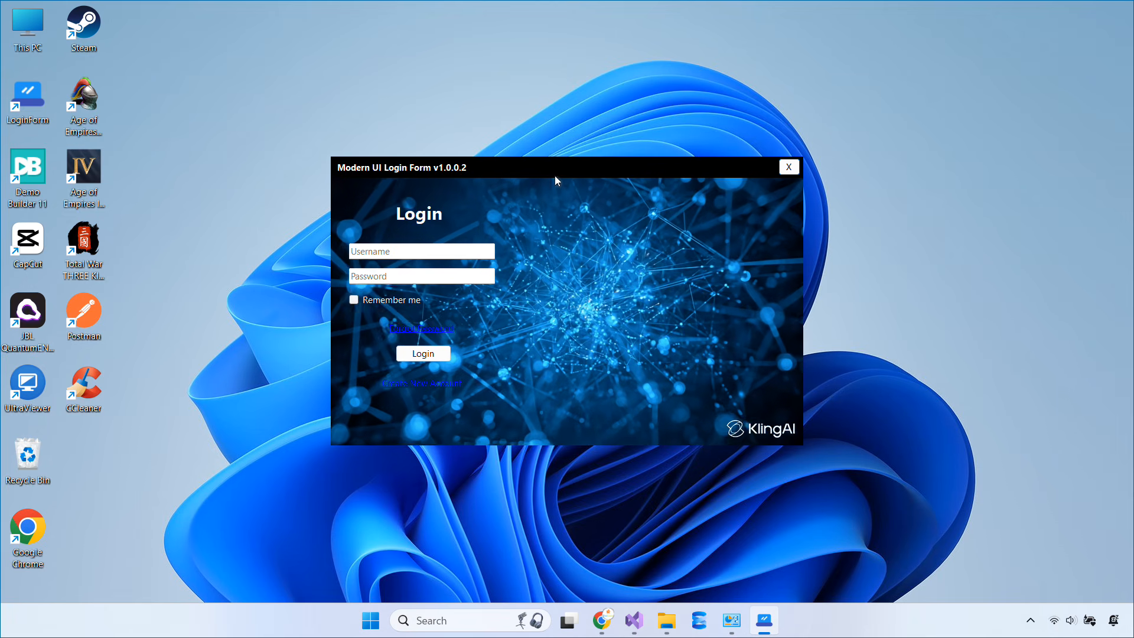
{"action": "left_click", "coordinate": [788, 167]}
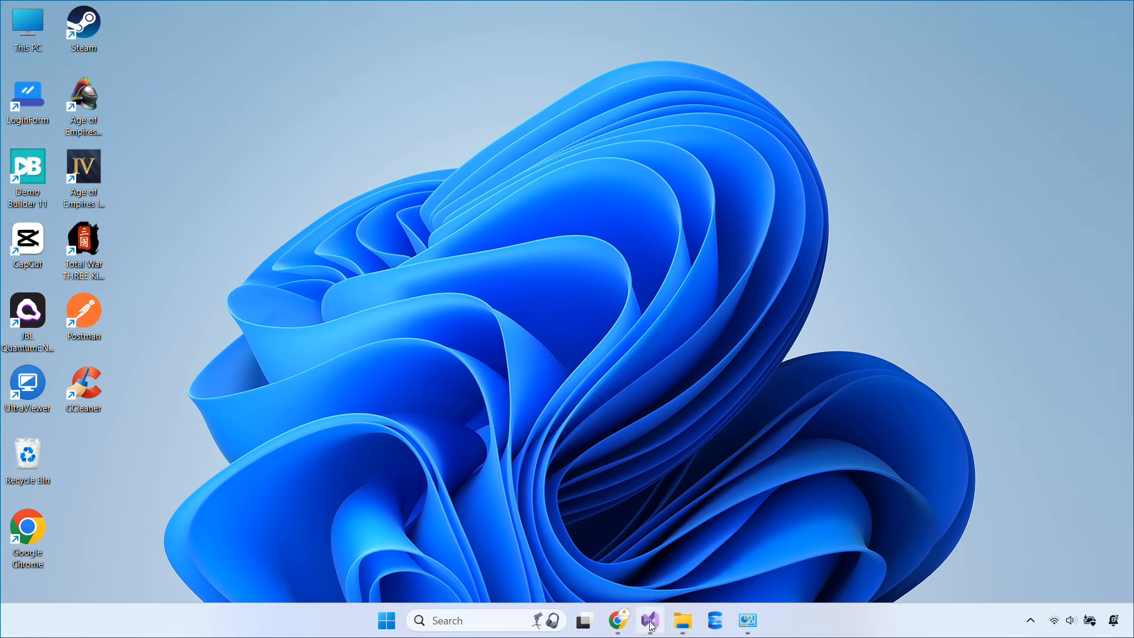
{"action": "left_click", "coordinate": [652, 625]}
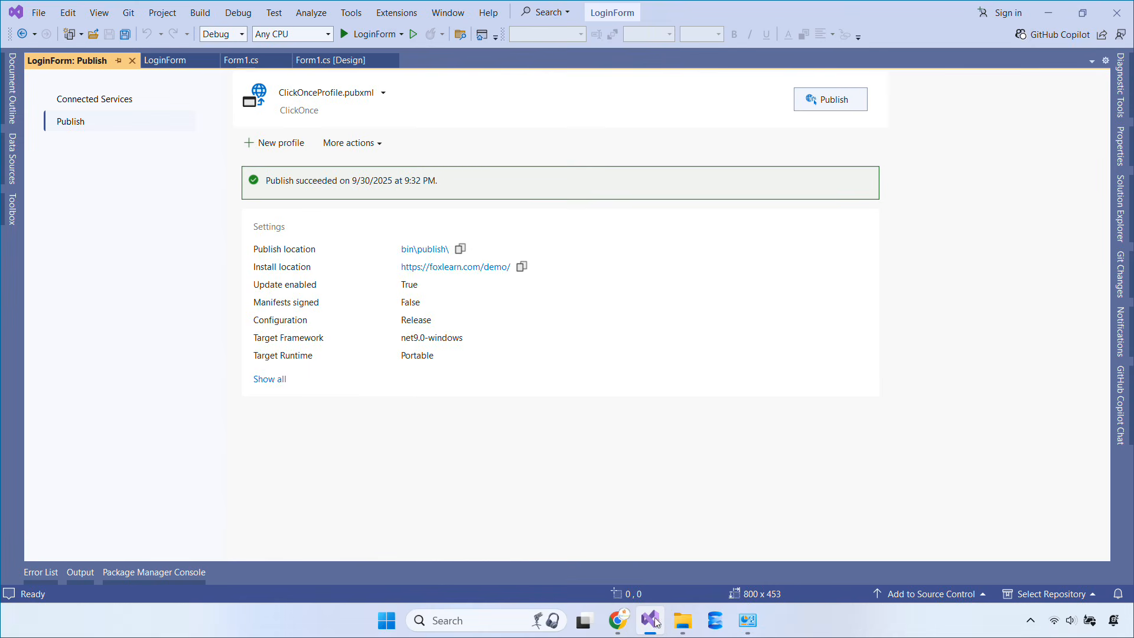
Turn on signing of the ClickOnce manifests in the publish profile settings
{"action": "left_click", "coordinate": [275, 386]}
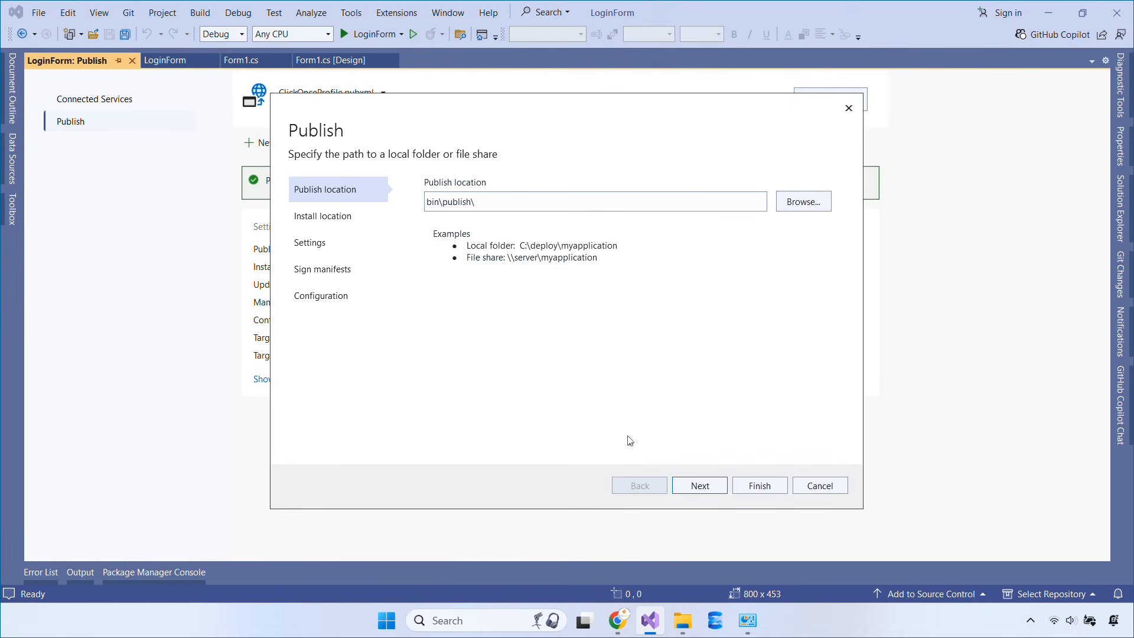
{"action": "left_click", "coordinate": [700, 486]}
{"action": "left_click", "coordinate": [700, 486]}
{"action": "left_click", "coordinate": [700, 485]}
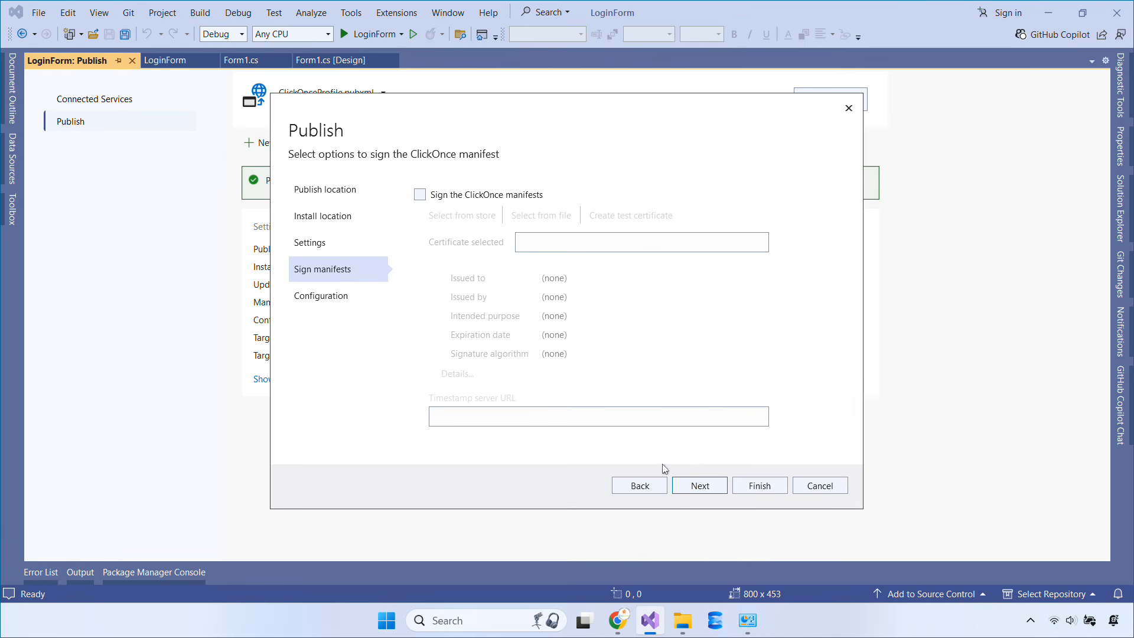
{"action": "left_click", "coordinate": [512, 197]}
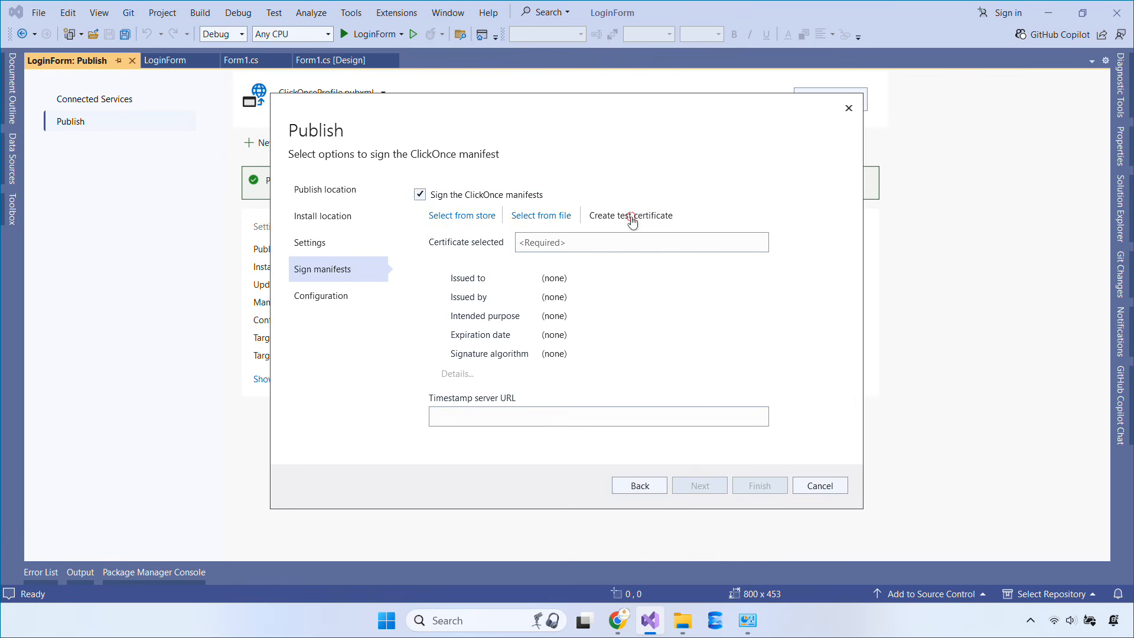
Create a new password-protected test certificate for manifest signing
{"action": "left_click", "coordinate": [632, 219]}
{"action": "left_click", "coordinate": [505, 255]}
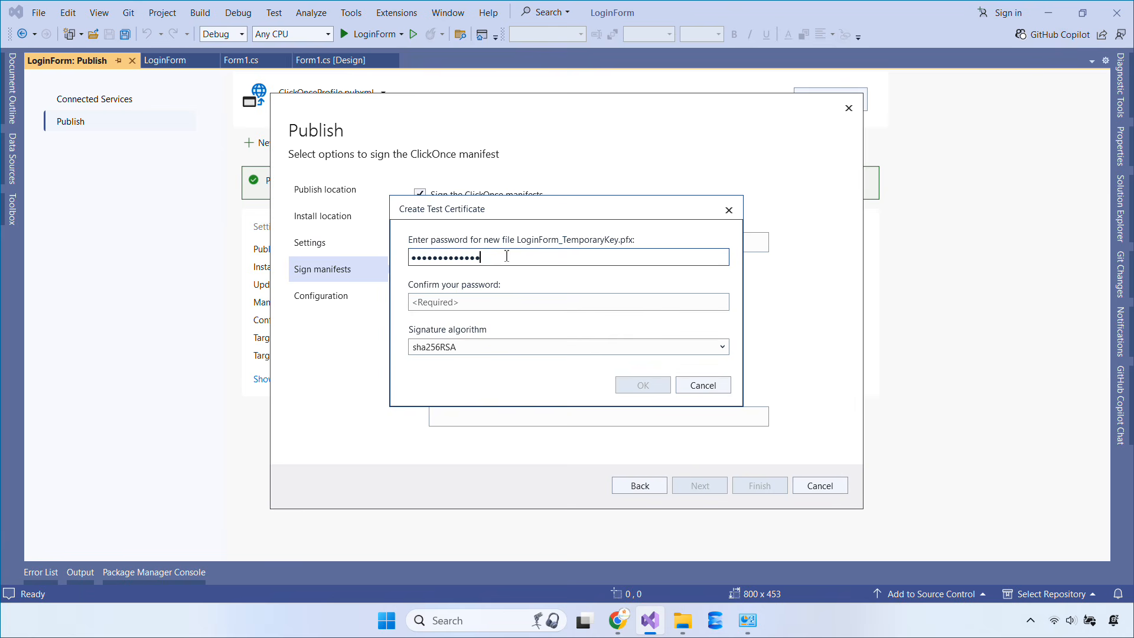
{"action": "key", "text": "Tab"}
{"action": "type", "text": "123"}
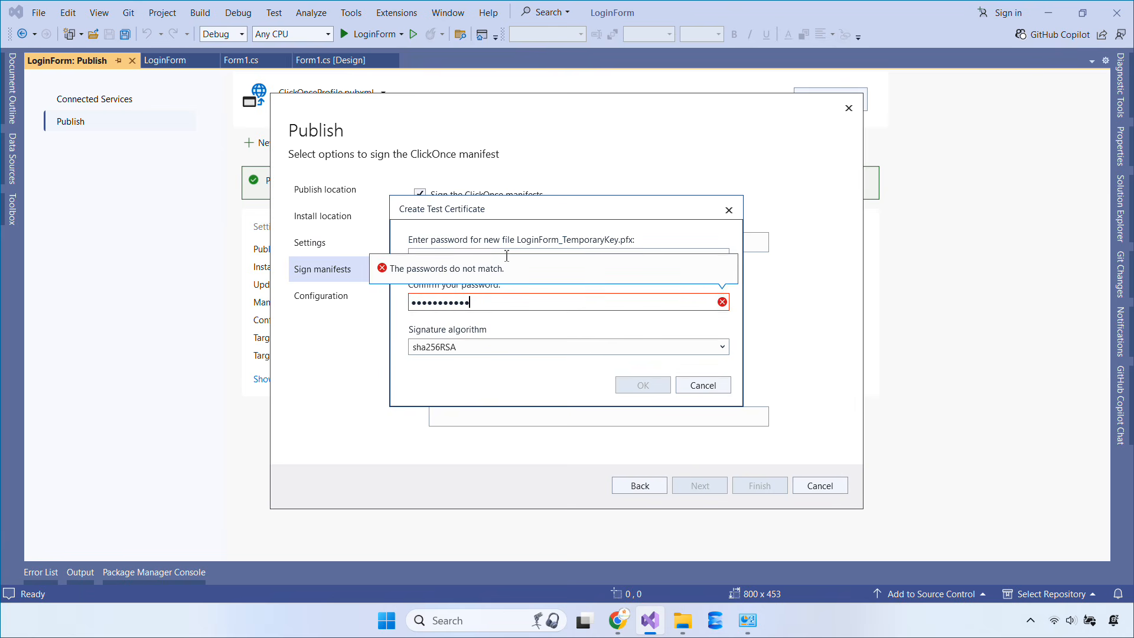
{"action": "type", "text": "4"}
{"action": "left_click", "coordinate": [642, 385]}
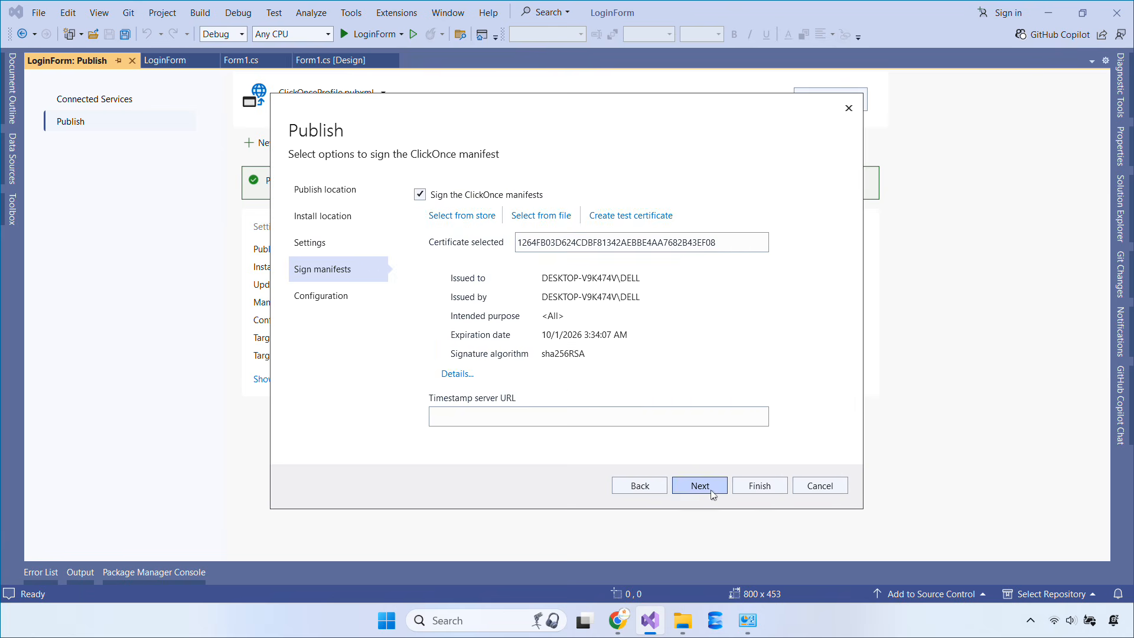
Save the updated publish profile and publish the new signed version
{"action": "left_click", "coordinate": [714, 490]}
{"action": "left_click", "coordinate": [757, 486]}
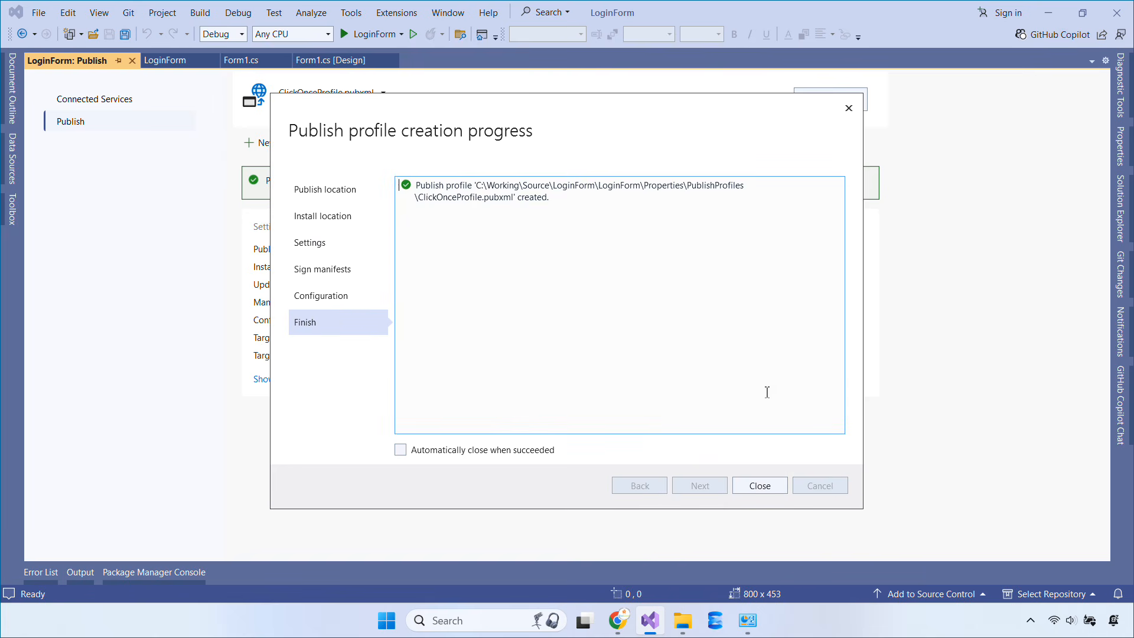
{"action": "left_click", "coordinate": [750, 486]}
{"action": "left_click", "coordinate": [811, 105]}
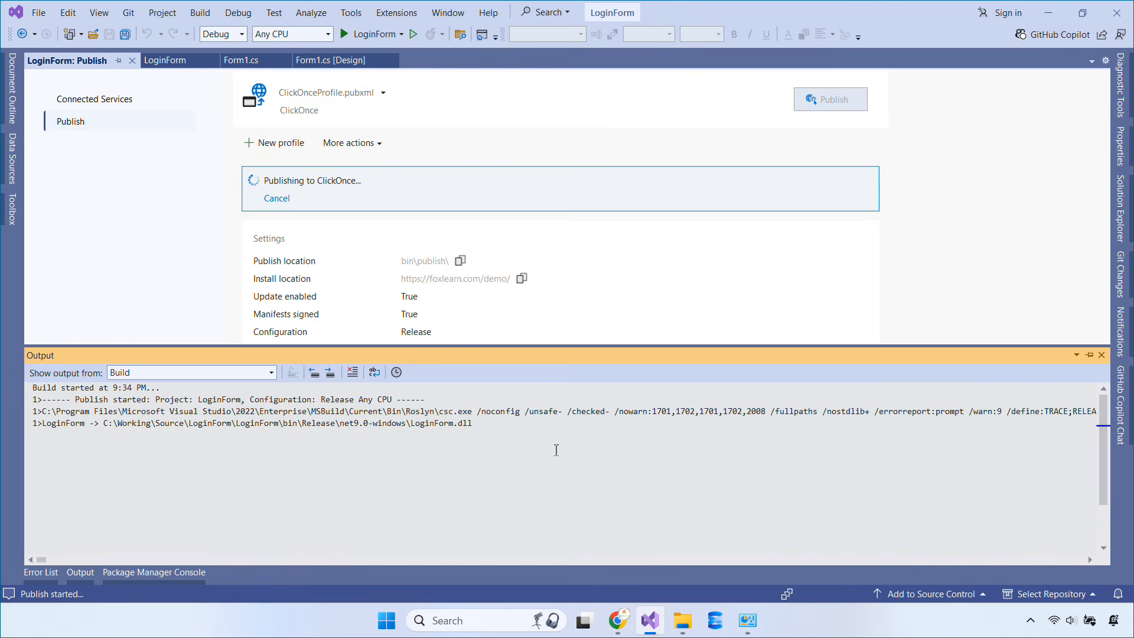
Delete the old publish zip and the LoginForm_1_0_0_1 and LoginForm_1_0_0_2 version folders
{"action": "left_click", "coordinate": [421, 250]}
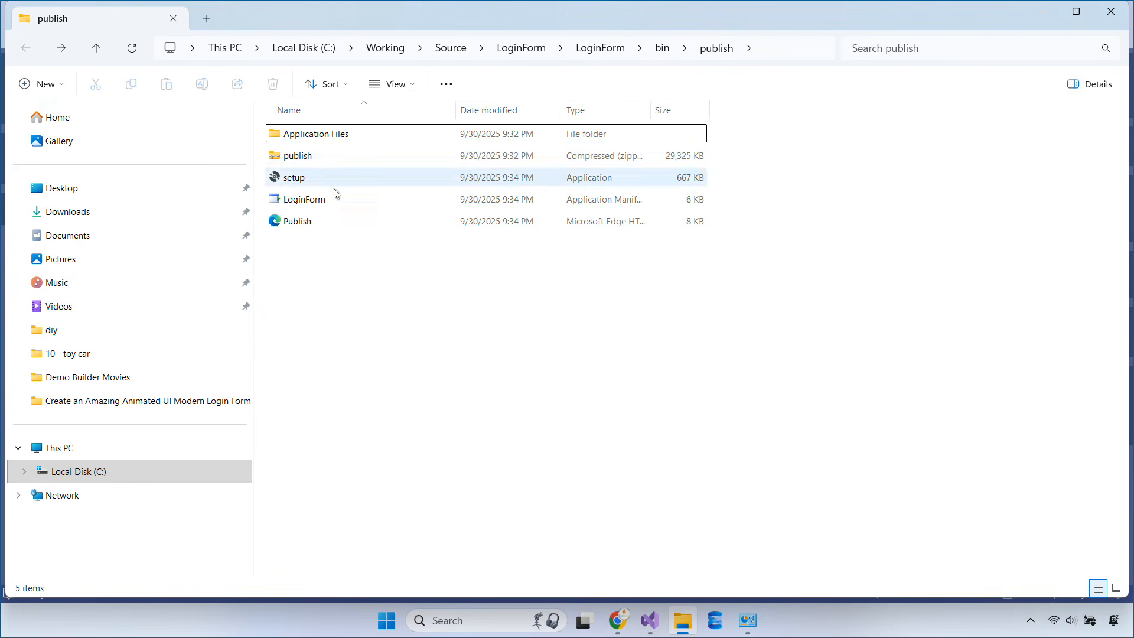
{"action": "left_click", "coordinate": [329, 156]}
{"action": "key", "text": "Delete"}
{"action": "left_click", "coordinate": [337, 135]}
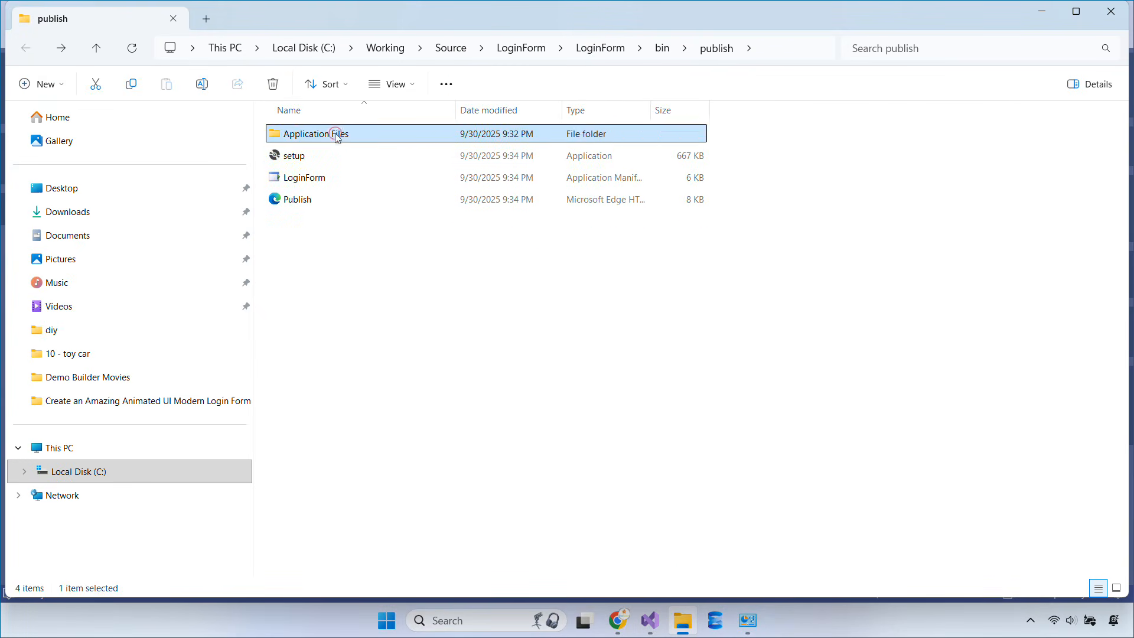
{"action": "double_click", "coordinate": [336, 135]}
{"action": "left_click", "coordinate": [357, 134]}
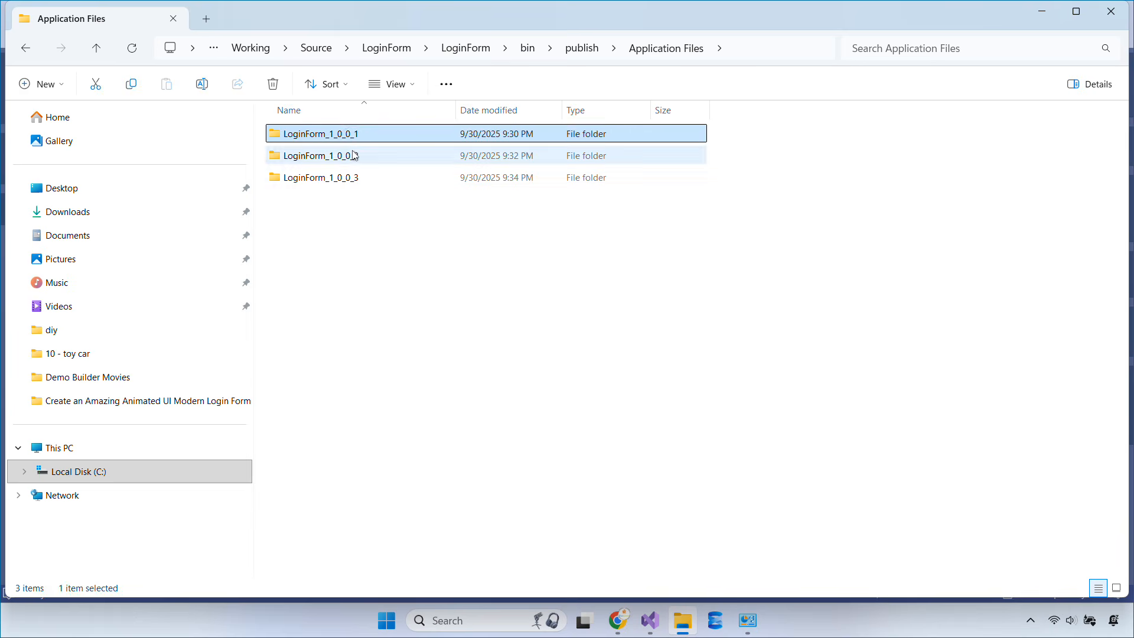
{"action": "left_click", "coordinate": [357, 155], "text": "ctrl"}
{"action": "key", "text": "Delete"}
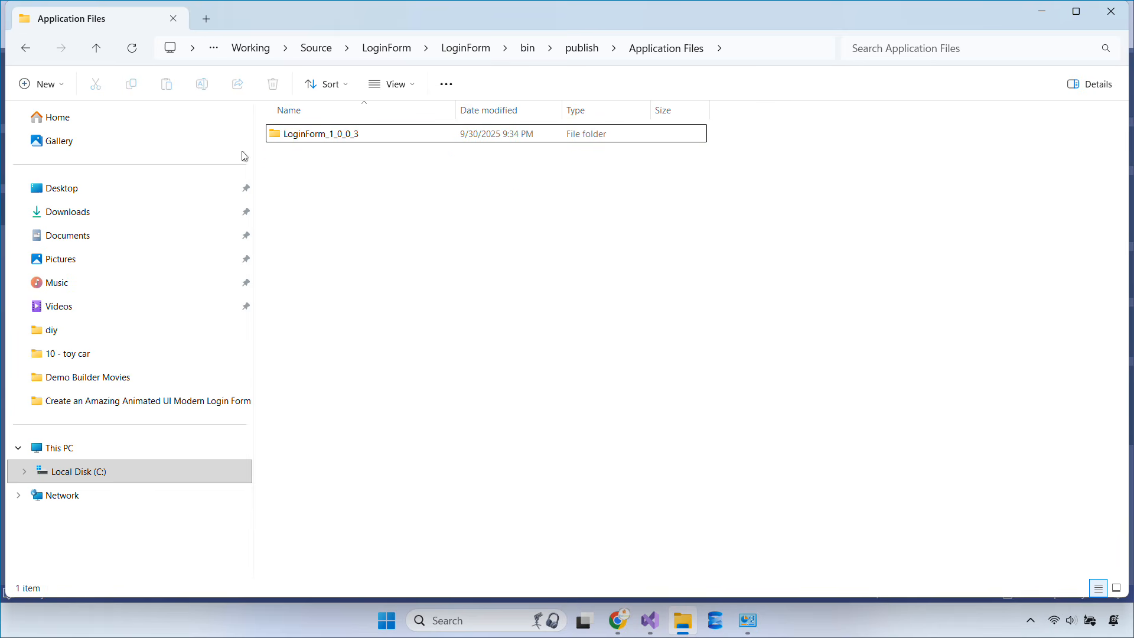
Archive all four publish items into a new 14,821 KB publish.zip with WinRAR
{"action": "left_click", "coordinate": [26, 50]}
{"action": "left_click", "coordinate": [524, 332]}
{"action": "key", "text": "ctrl+a"}
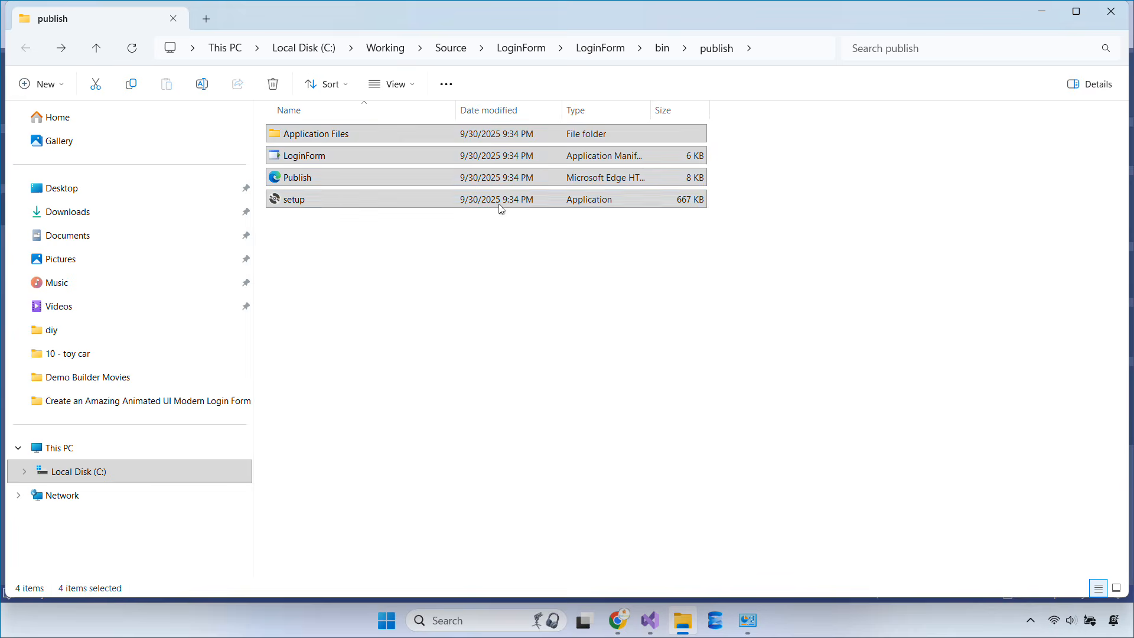
{"action": "right_click", "coordinate": [501, 208]}
{"action": "mouse_move", "coordinate": [597, 388]}
{"action": "left_click", "coordinate": [725, 397]}
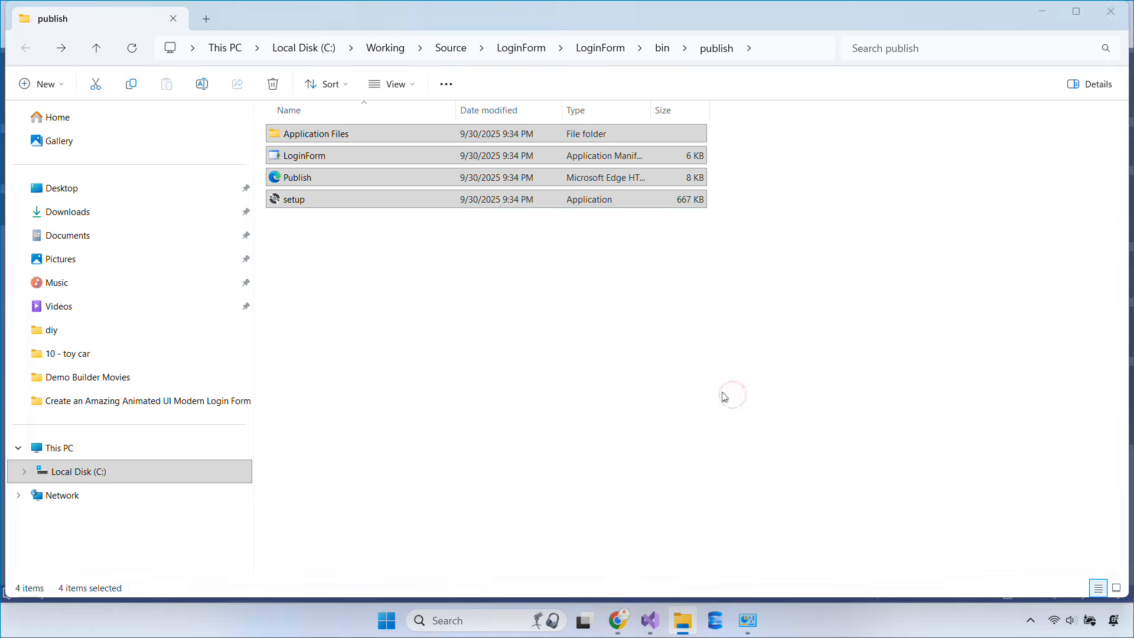
{"action": "left_click", "coordinate": [514, 308]}
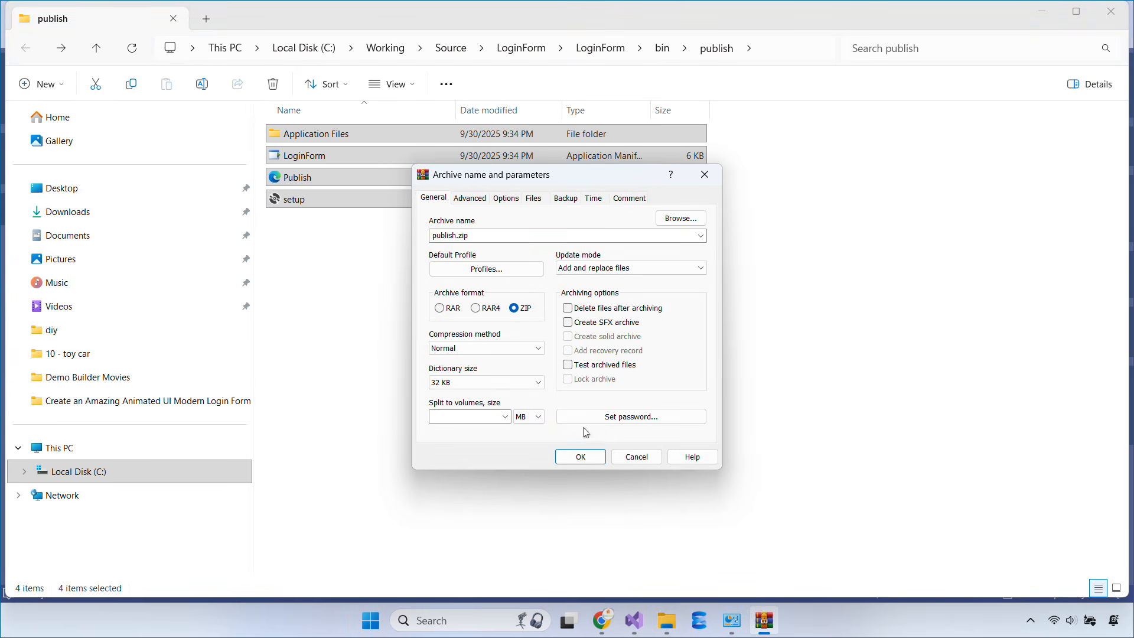
{"action": "left_click", "coordinate": [598, 463]}
{"action": "left_click", "coordinate": [628, 393]}
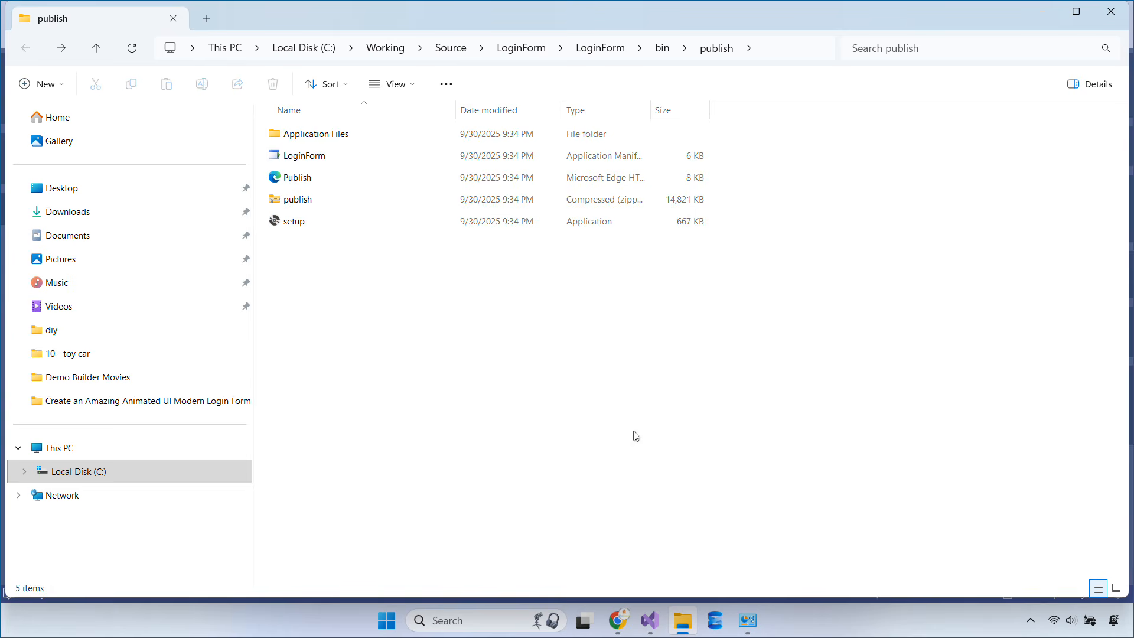
Upload publish.zip to the Plesk demo folder, replacing the existing files
{"action": "mouse_move", "coordinate": [628, 633]}
{"action": "left_click", "coordinate": [623, 535]}
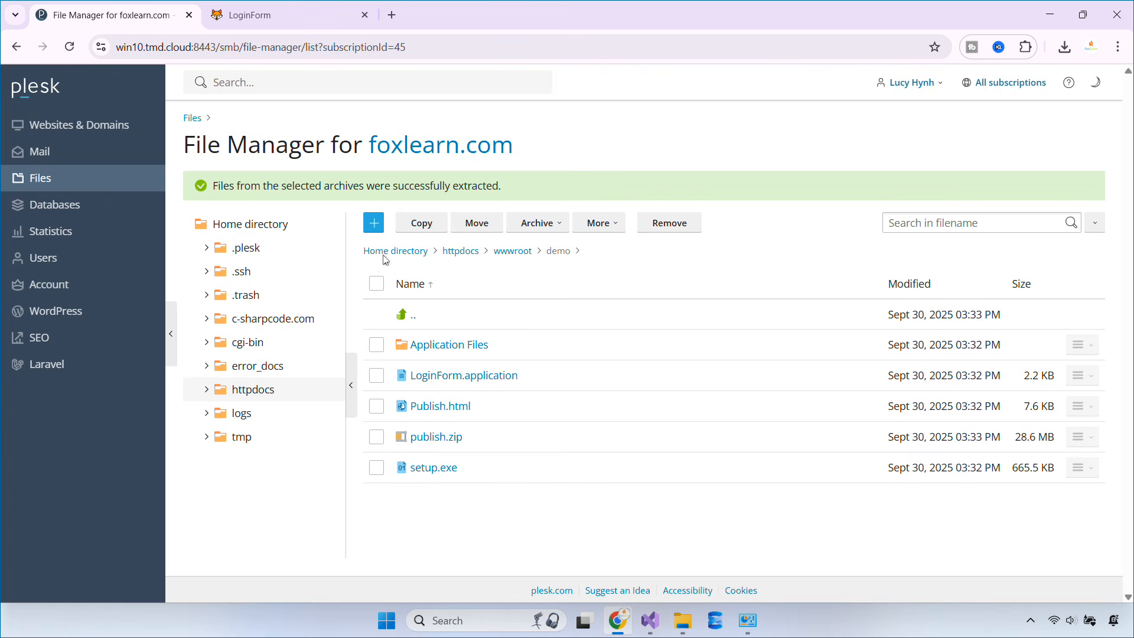
{"action": "left_click", "coordinate": [381, 229]}
{"action": "left_click", "coordinate": [413, 251]}
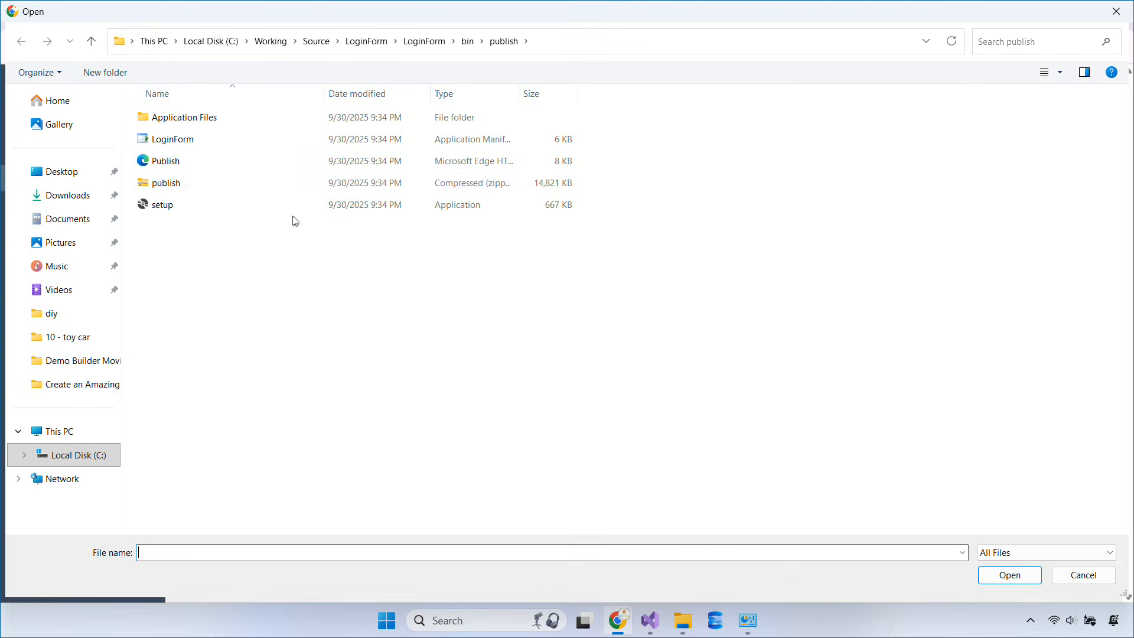
{"action": "double_click", "coordinate": [184, 185]}
{"action": "left_click", "coordinate": [442, 412]}
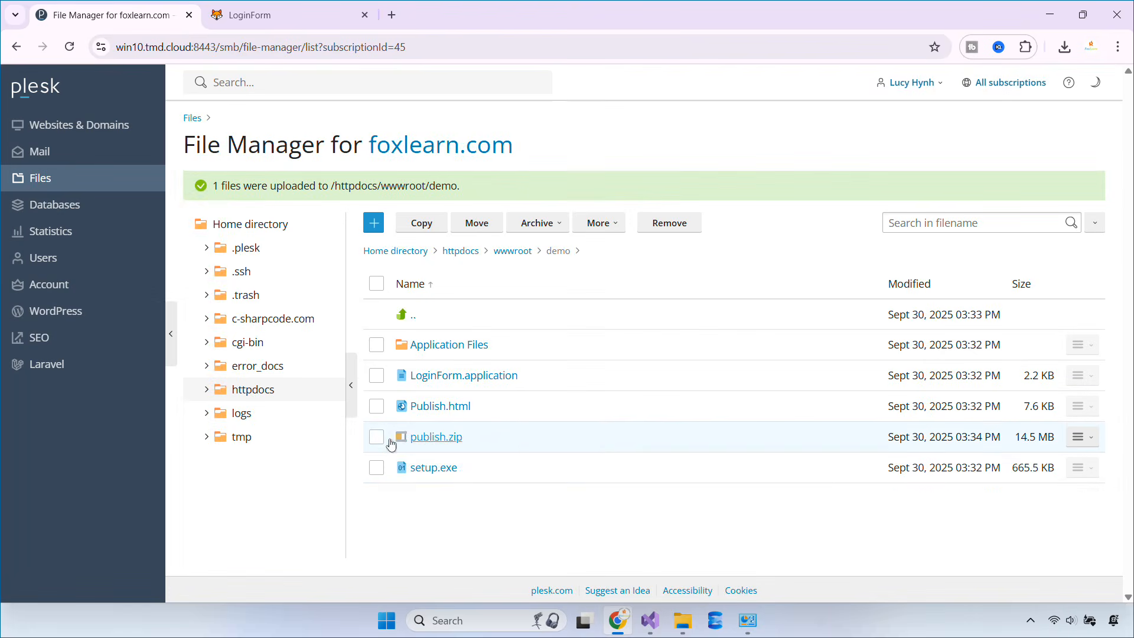
Extract publish.zip into the demo folder and return to the LoginForm publish page
{"action": "left_click", "coordinate": [537, 223]}
{"action": "left_click", "coordinate": [549, 247]}
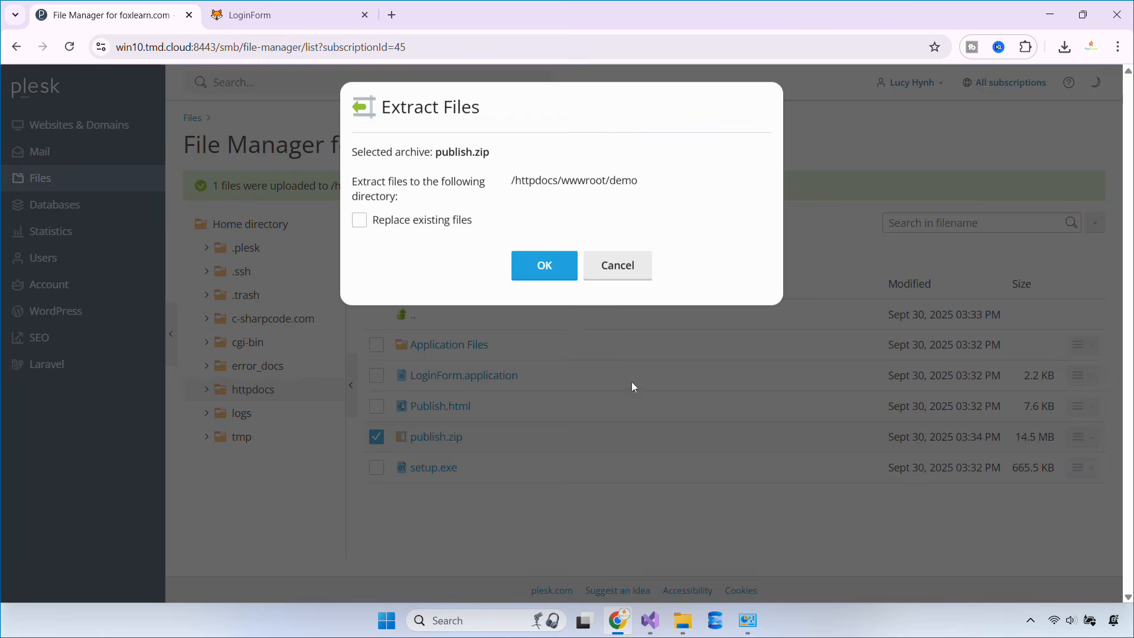
{"action": "left_click", "coordinate": [546, 276]}
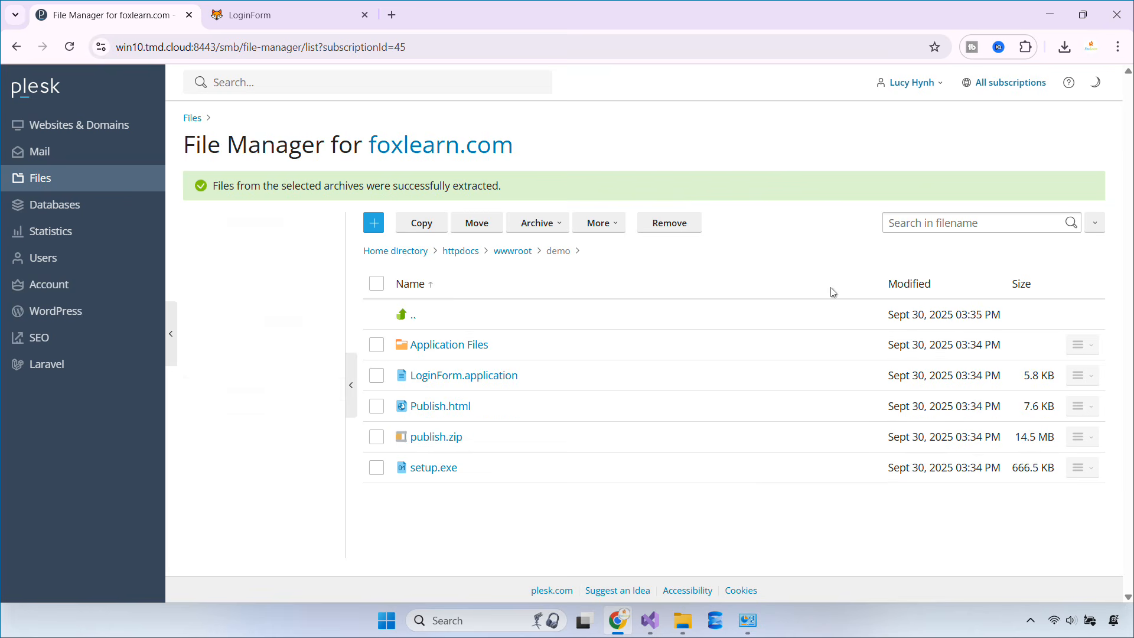
{"action": "left_click", "coordinate": [266, 15]}
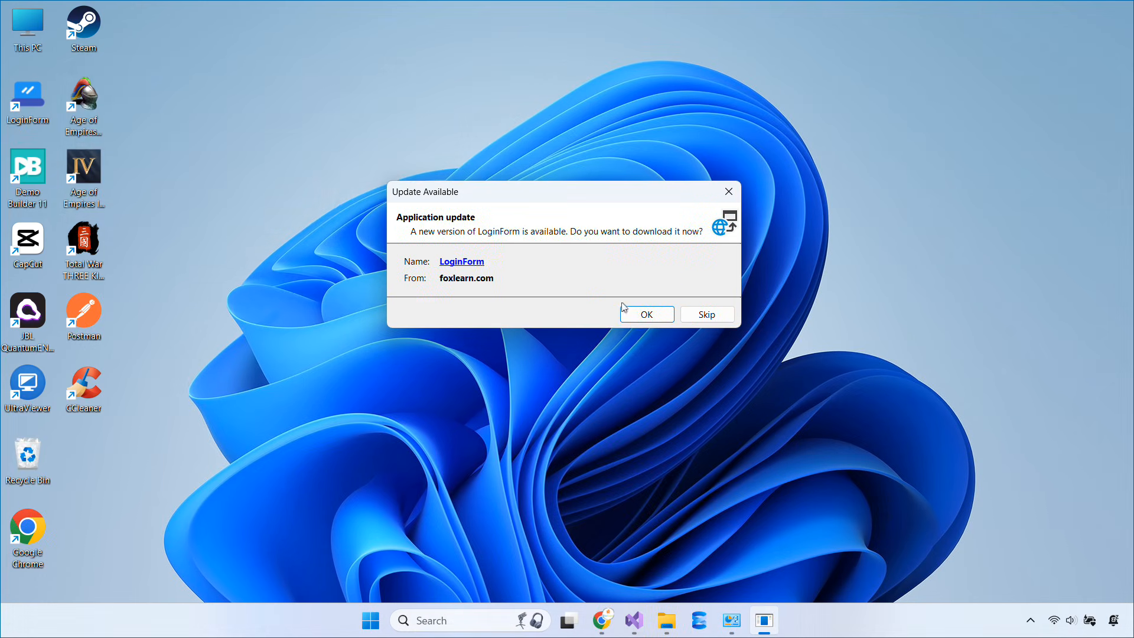
Accept the update and install LoginForm v1.0.0.3 despite the unverified-publisher warning
{"action": "left_click", "coordinate": [646, 319]}
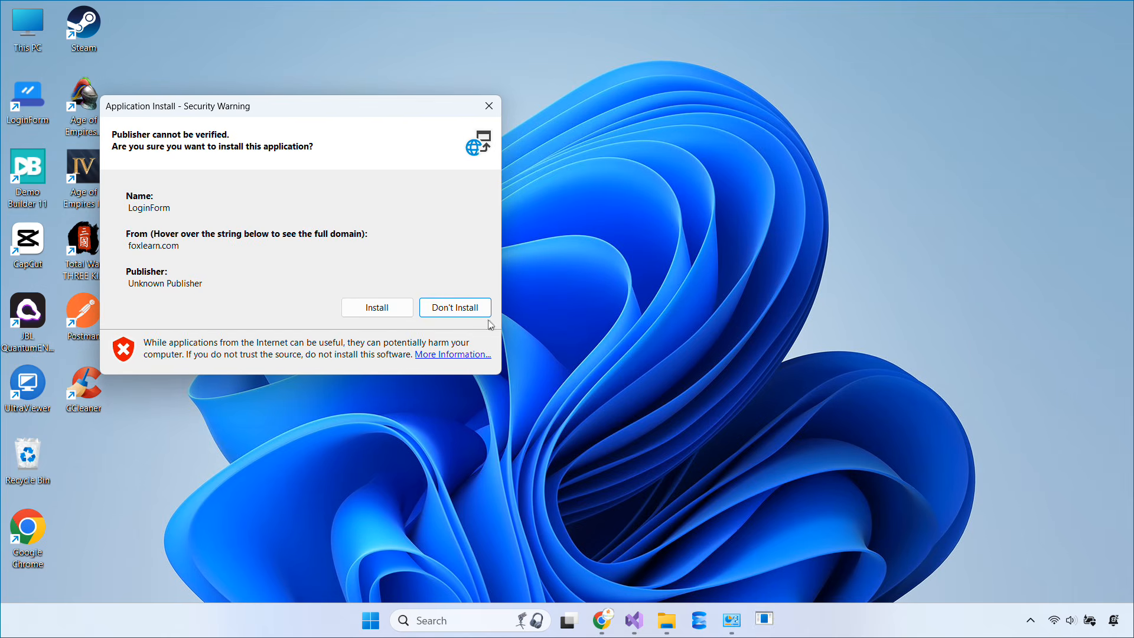
{"action": "left_click_drag", "start_coordinate": [266, 113], "coordinate": [539, 163]}
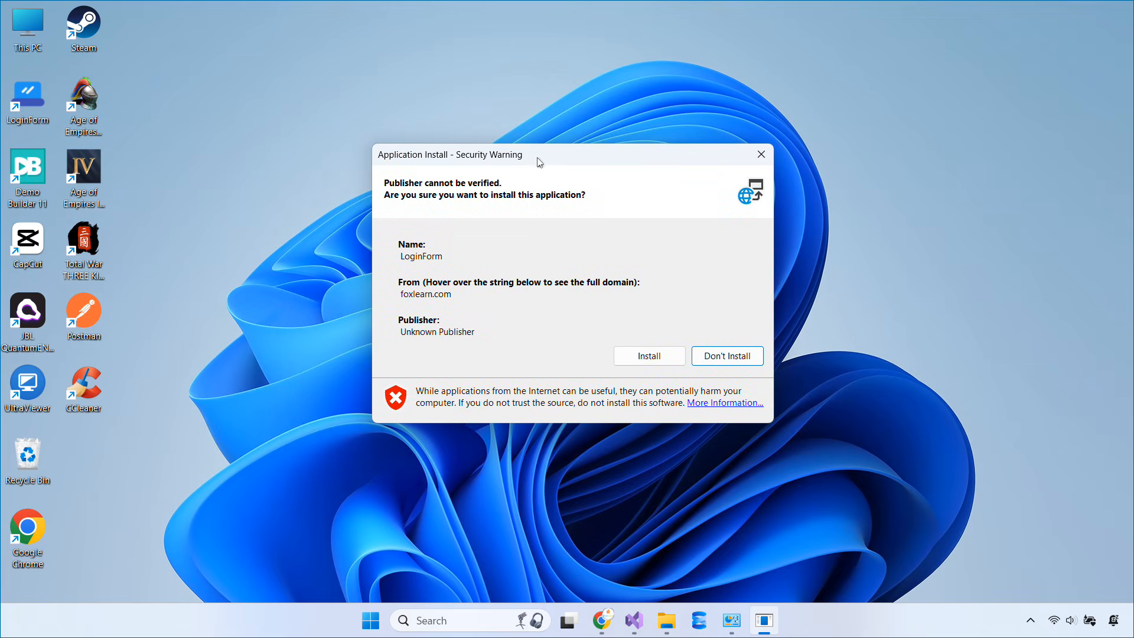
{"action": "left_click", "coordinate": [663, 361]}
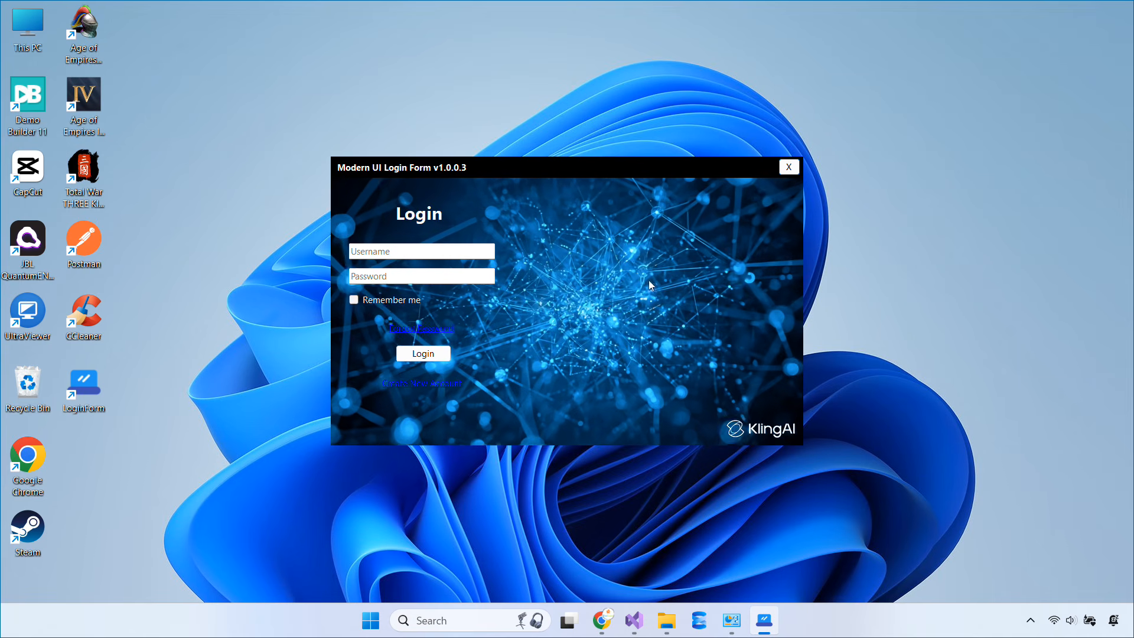
Close the v1.0.0.3 login form and bring up Programs and Features
{"action": "left_click", "coordinate": [789, 168]}
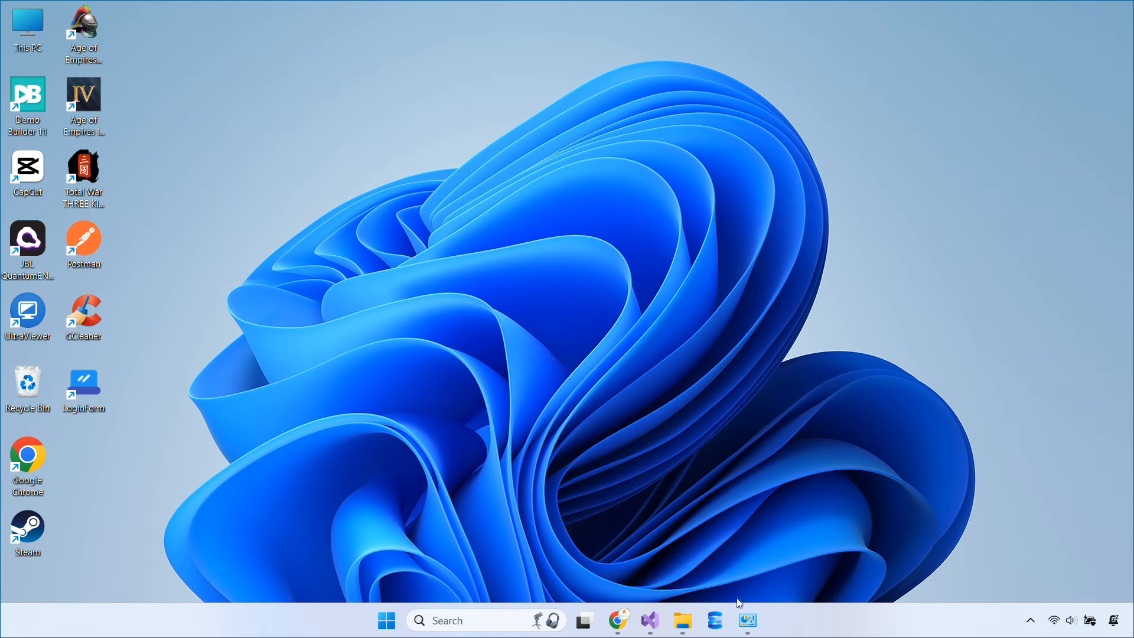
{"action": "left_click", "coordinate": [748, 619]}
{"action": "right_click", "coordinate": [904, 310]}
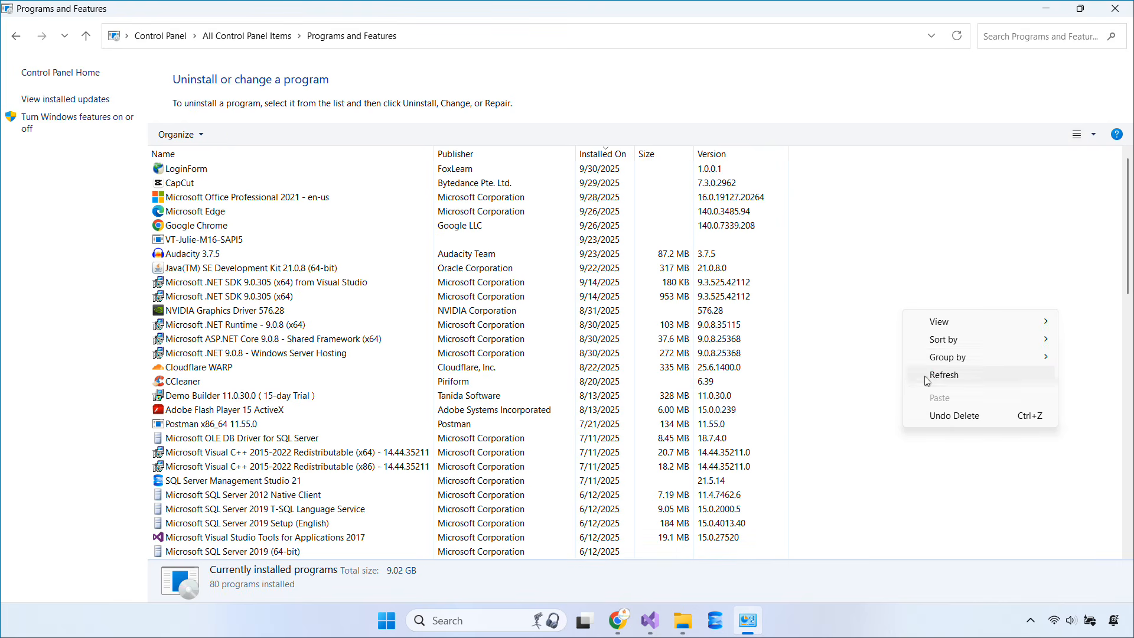